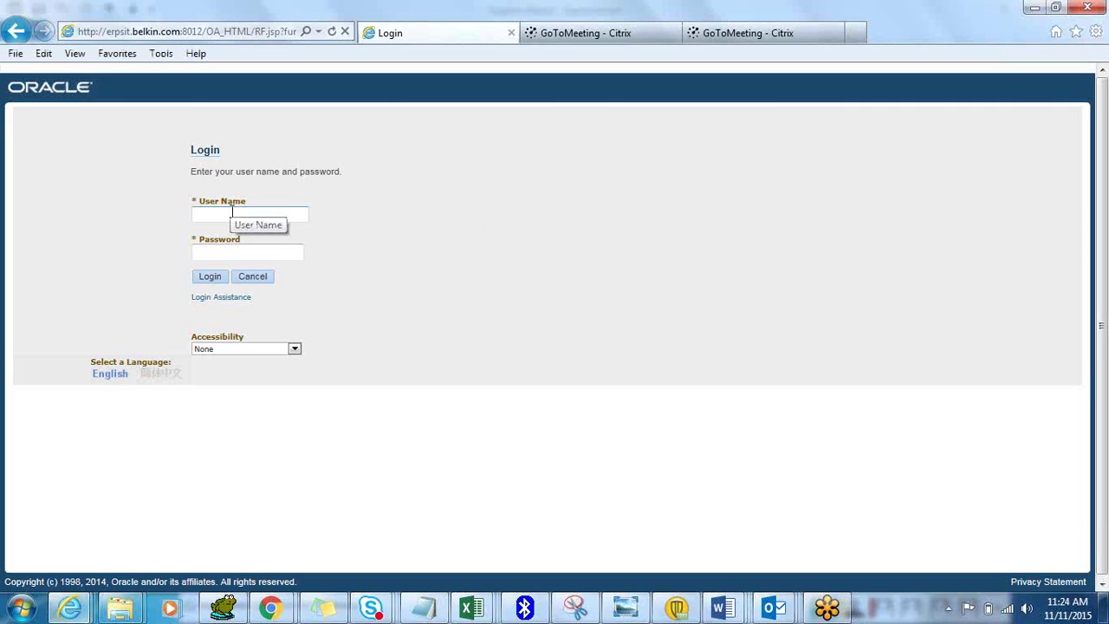
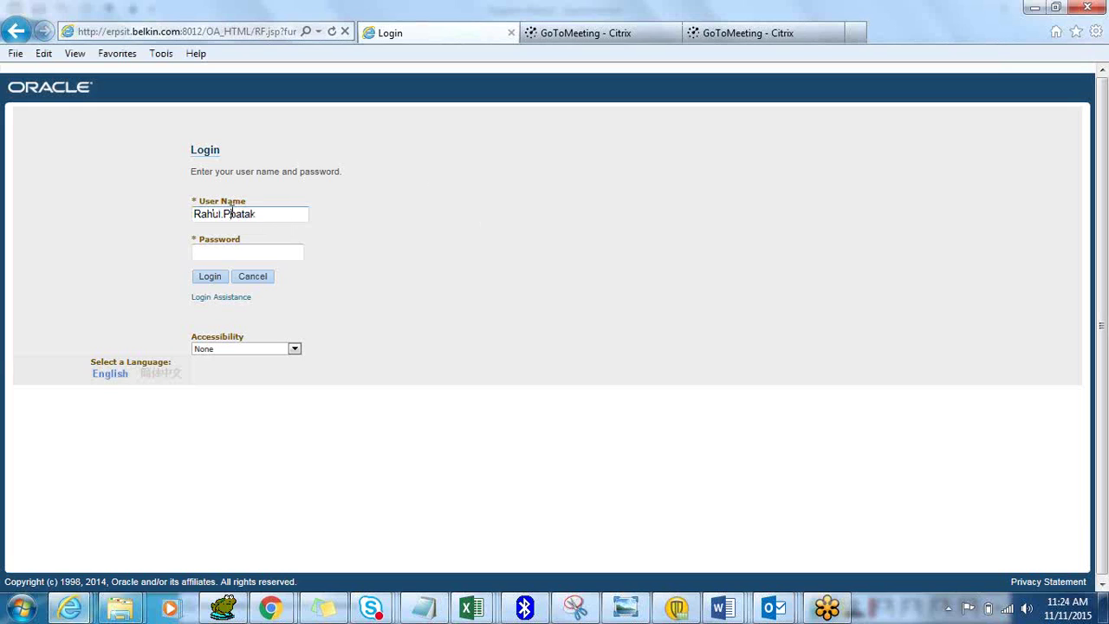
Log in to Oracle E-Business Suite with the user name and password
key("Tab")
type("•••••")
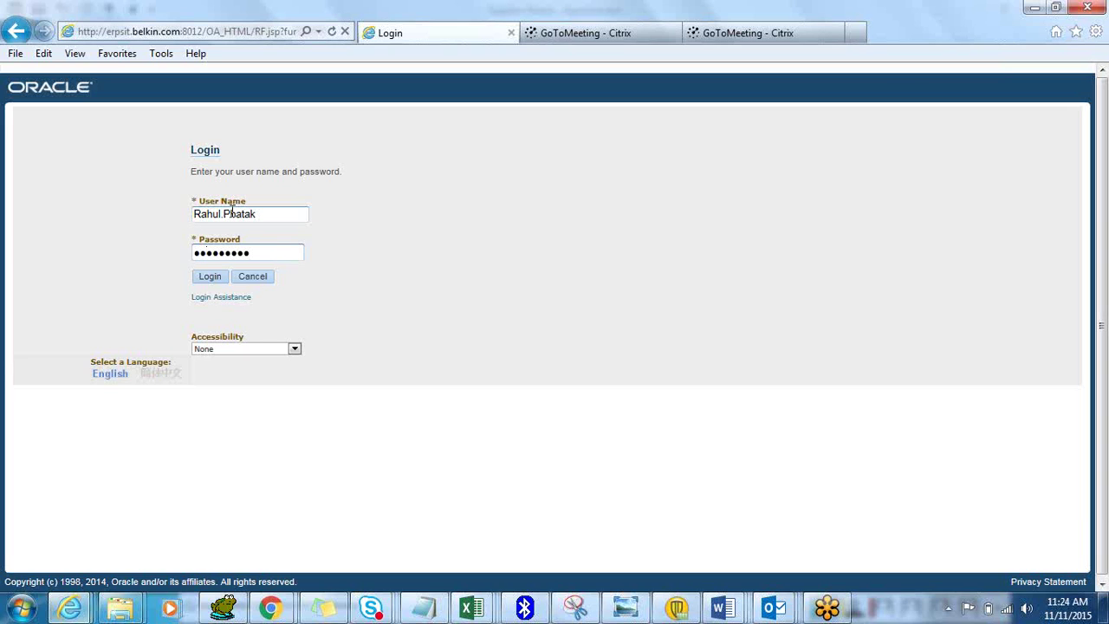
key("Return")
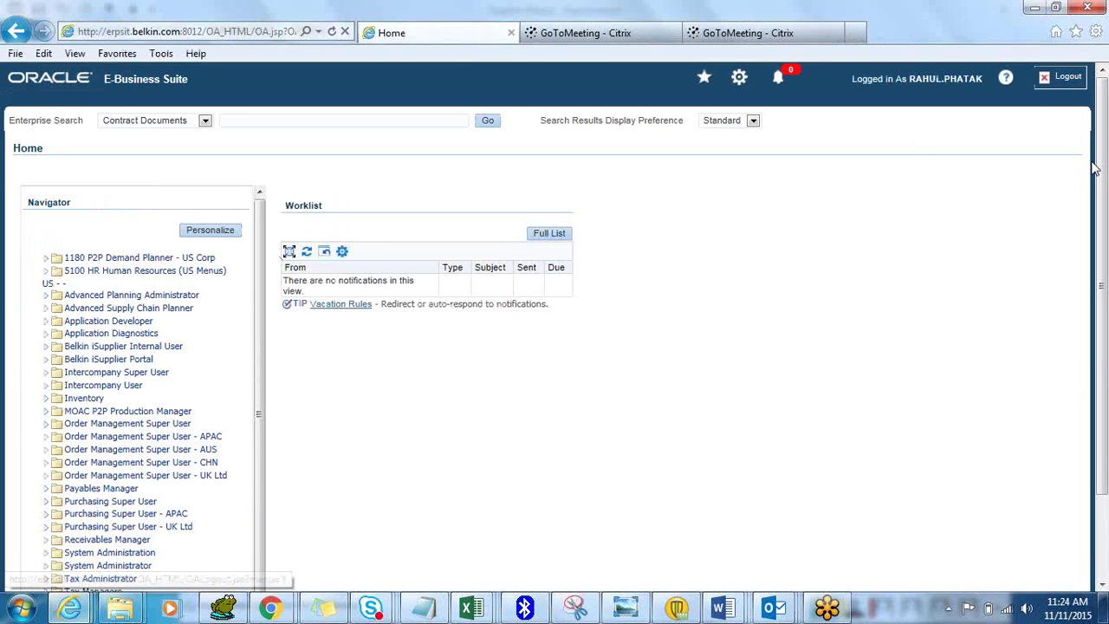
Open the Suppliers Entry page under Payables Manager in the Navigator
scroll(1104, 191, "down", 3)
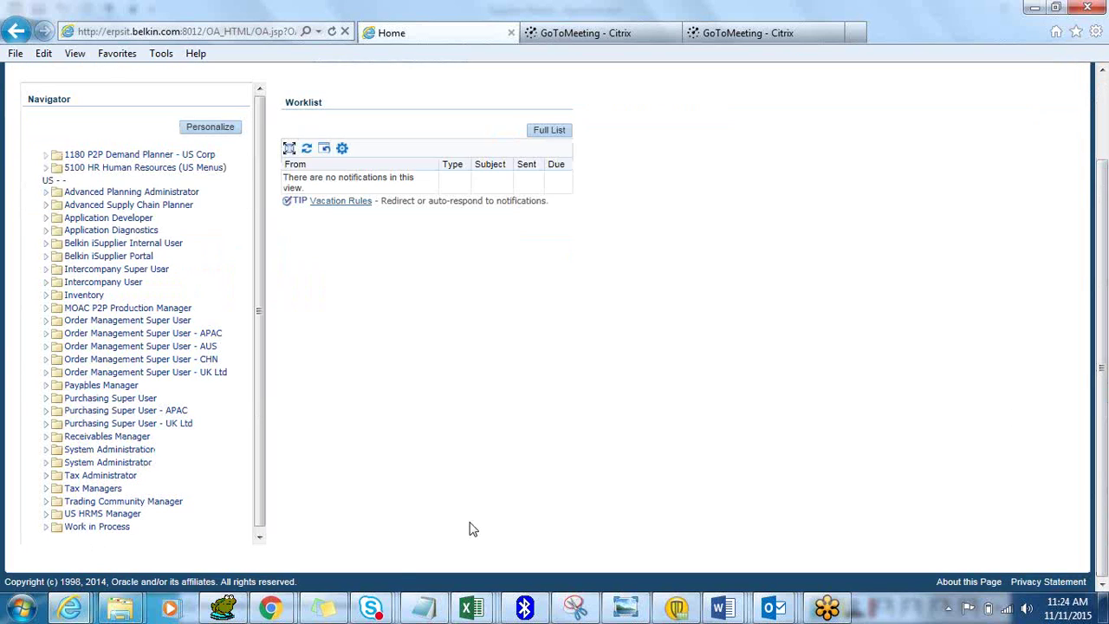
left_click(122, 384)
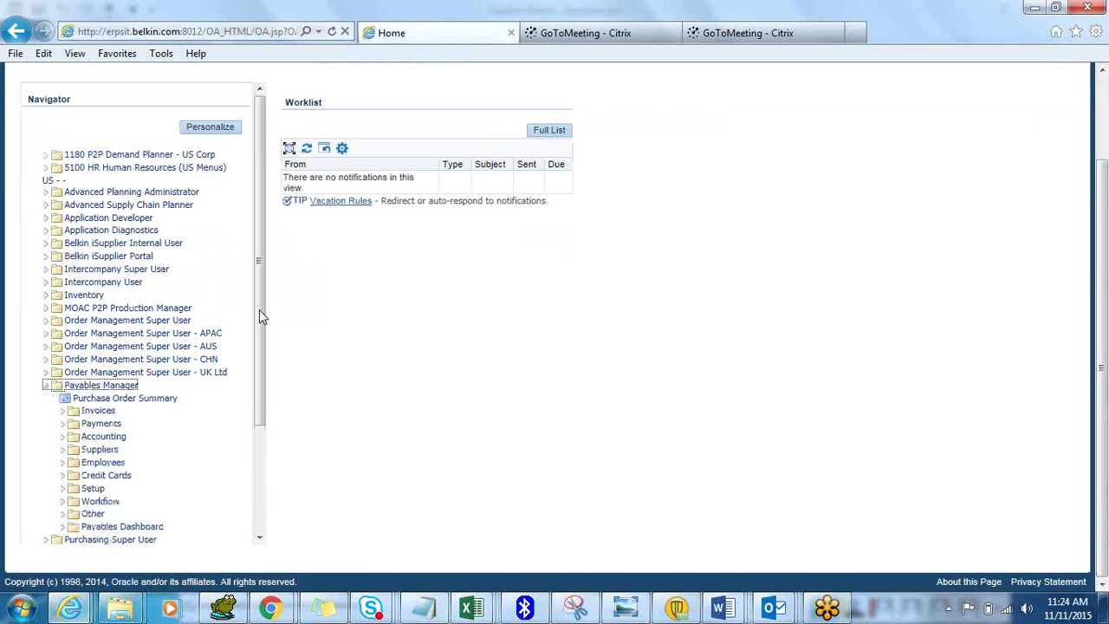
scroll(259, 310, "down", 3)
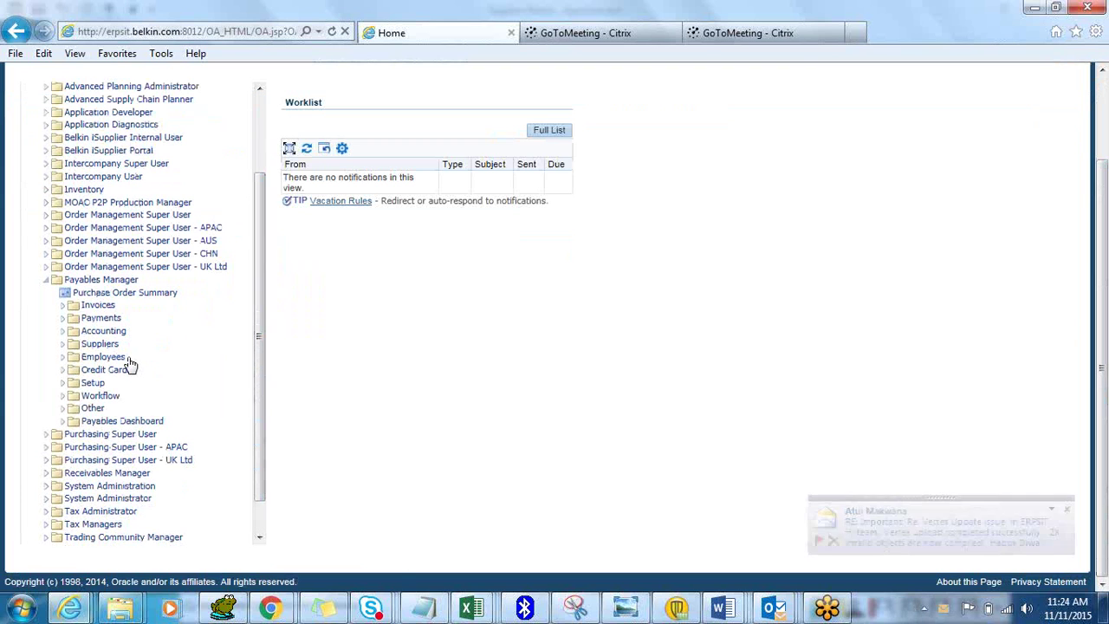
left_click(110, 346)
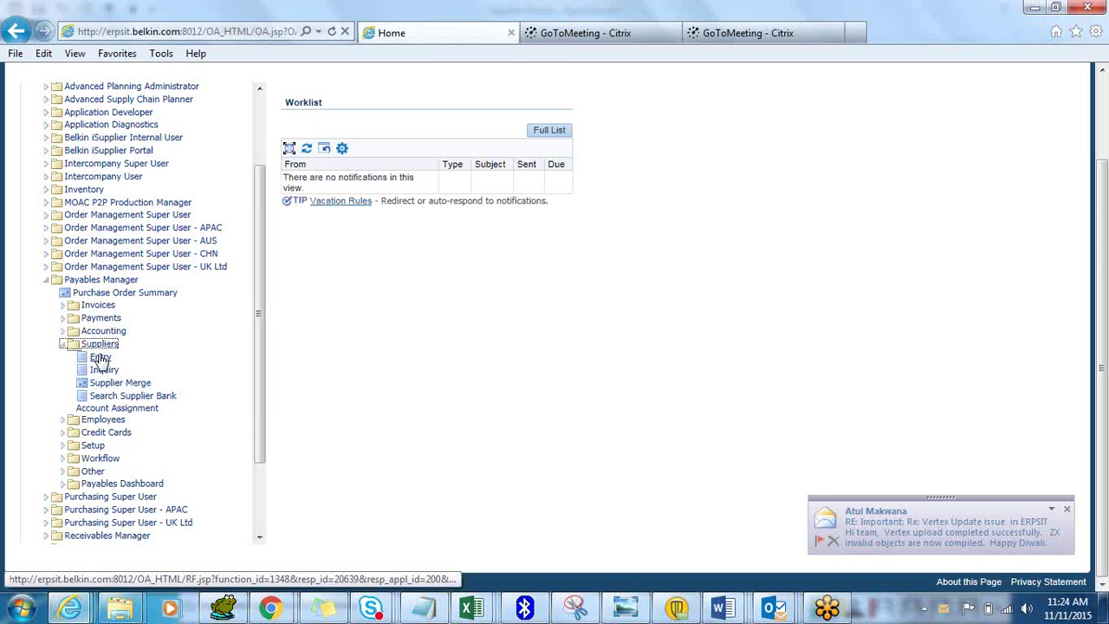
left_click(100, 357)
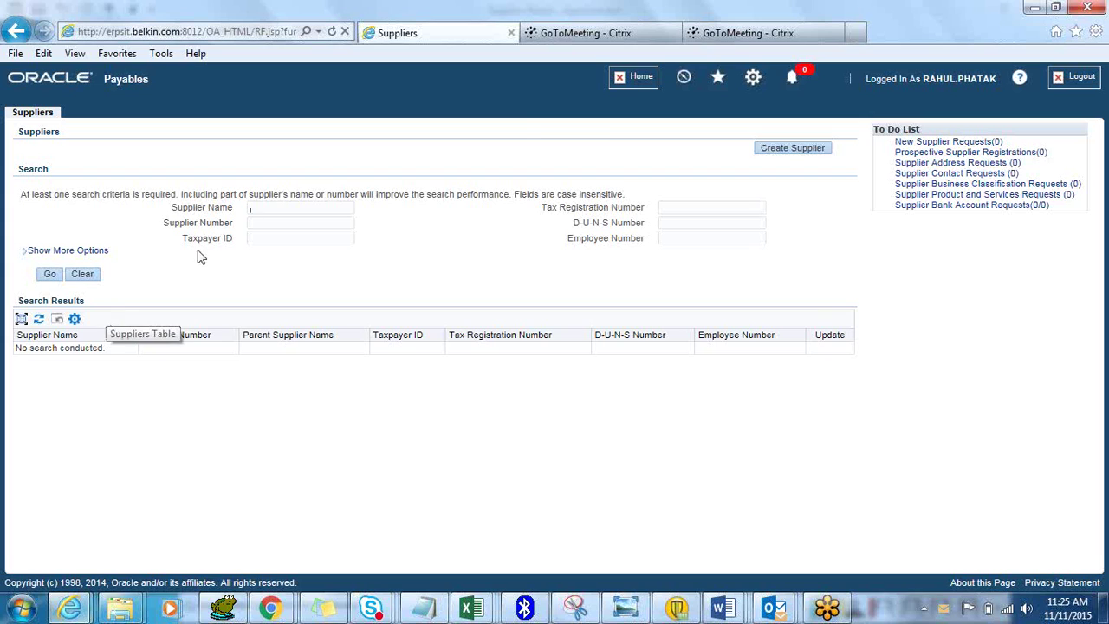
Create a new supplier with organization name OvalTine Inc and apply it
left_click(783, 155)
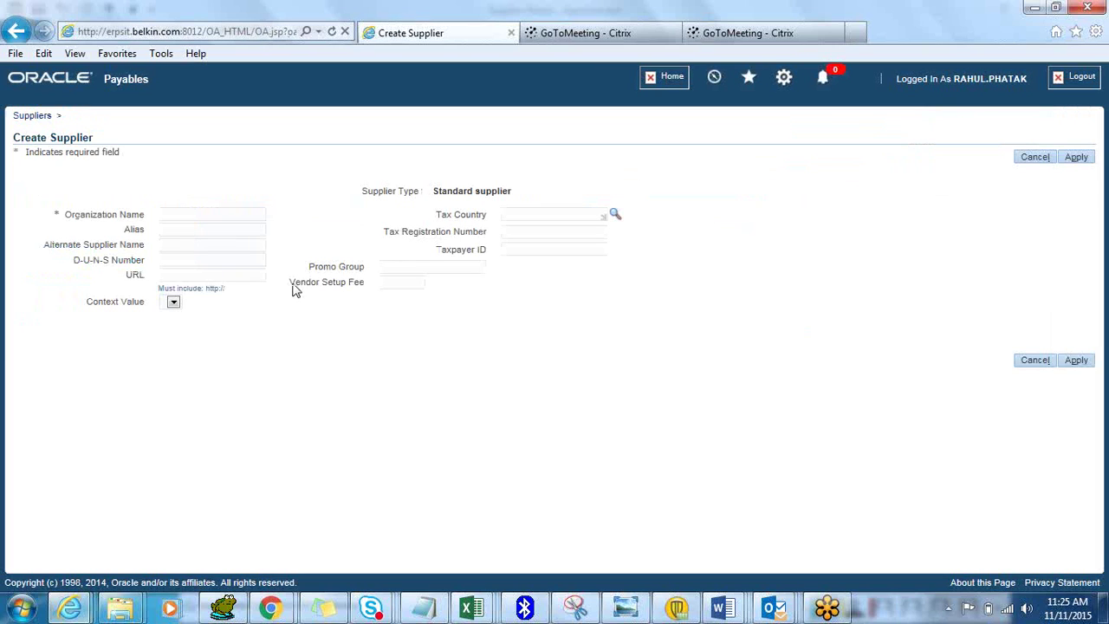
left_click(212, 217)
left_click(1079, 360)
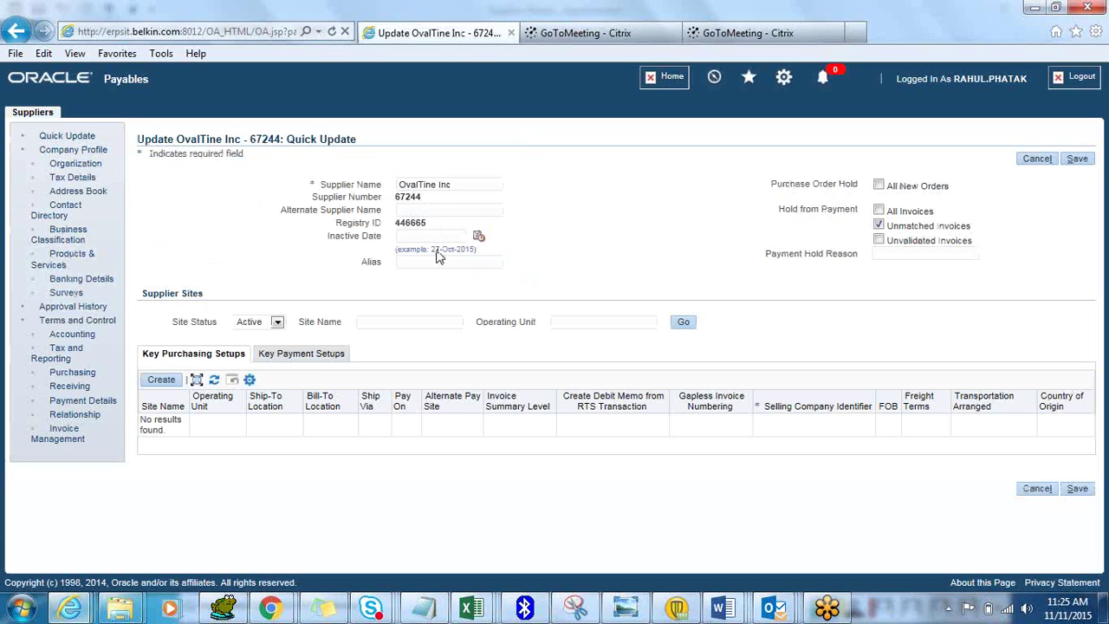
left_click(879, 225)
left_click(880, 225)
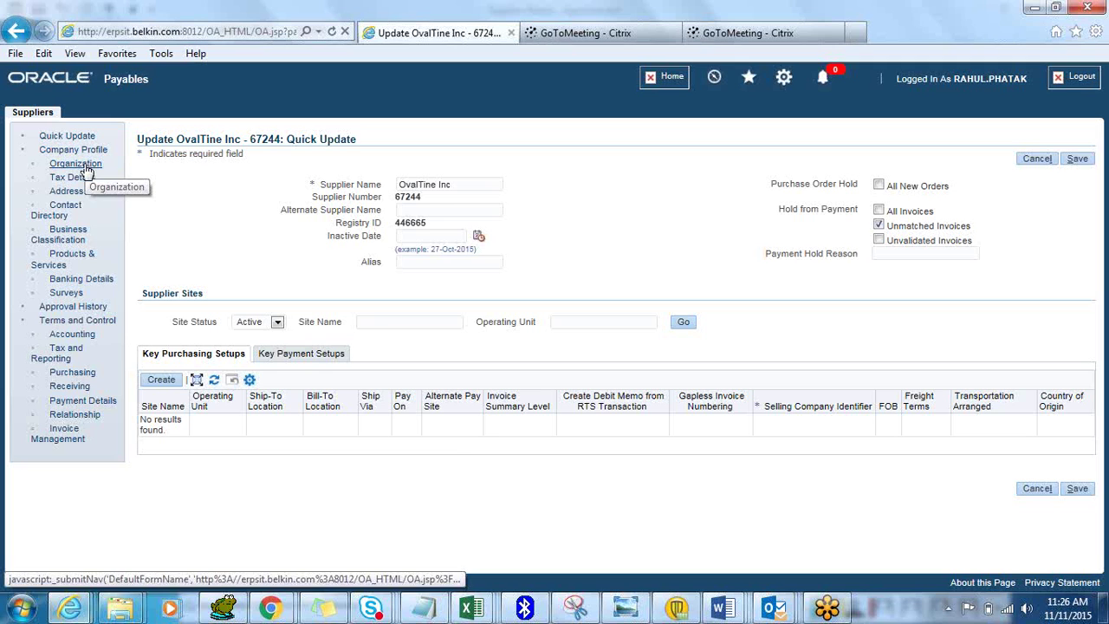
Set OvalTine Inc's organization Type to Supplier using the Su% lookup, and save
left_click(85, 167)
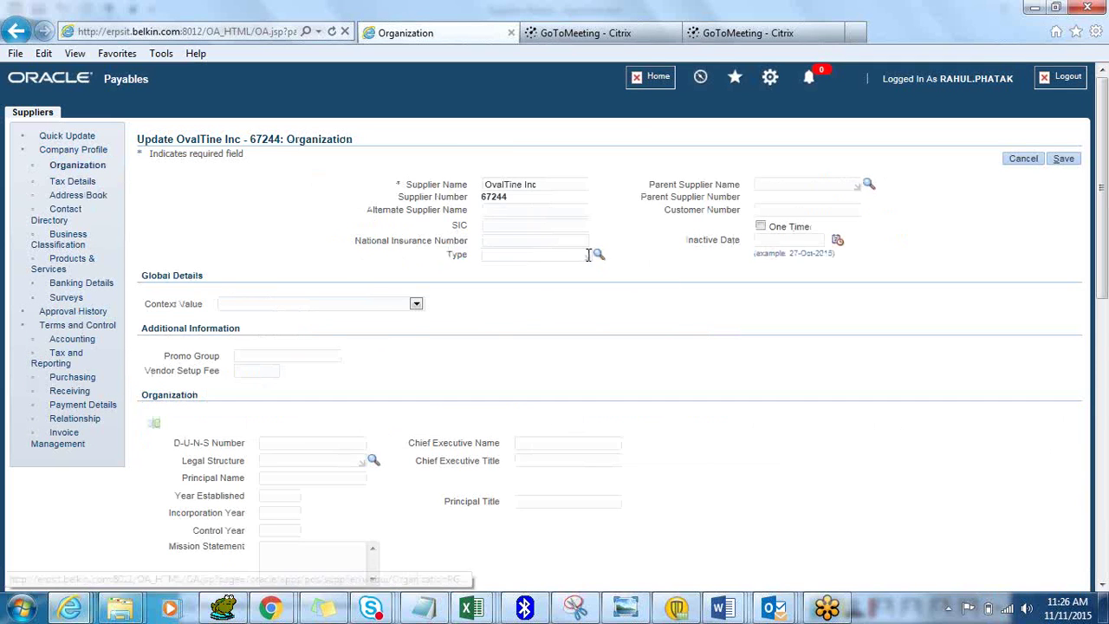
left_click(588, 254)
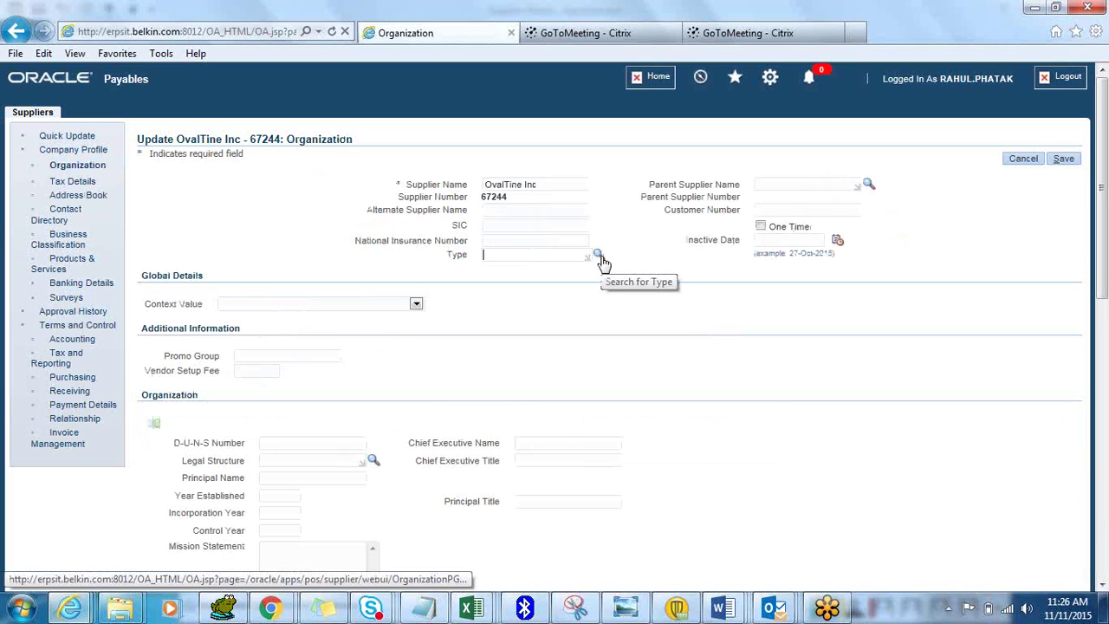
left_click(598, 257)
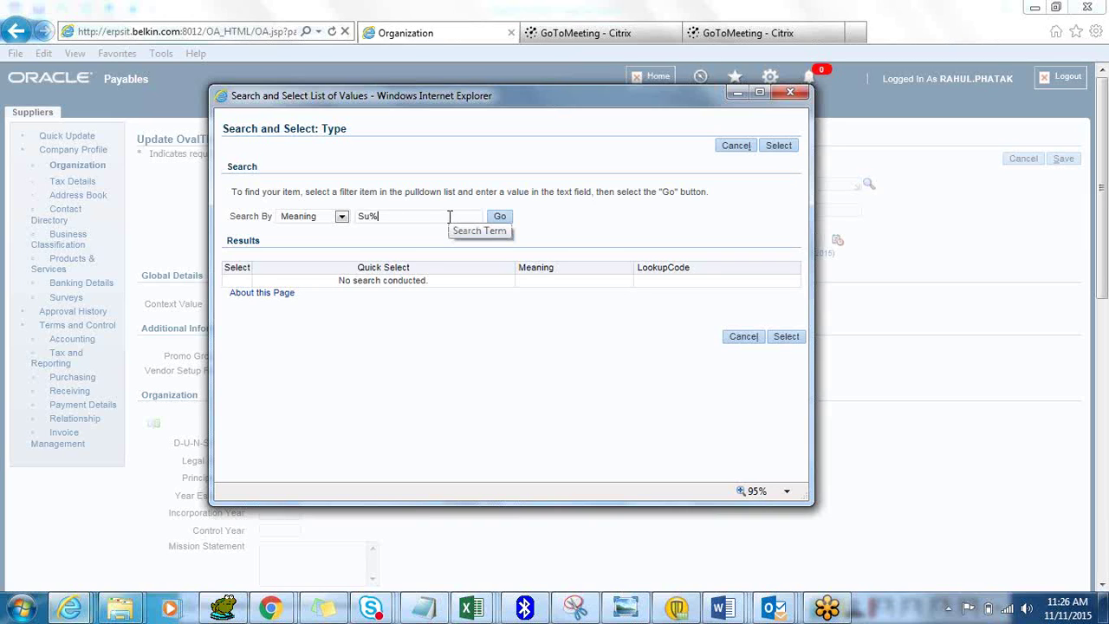
left_click(498, 215)
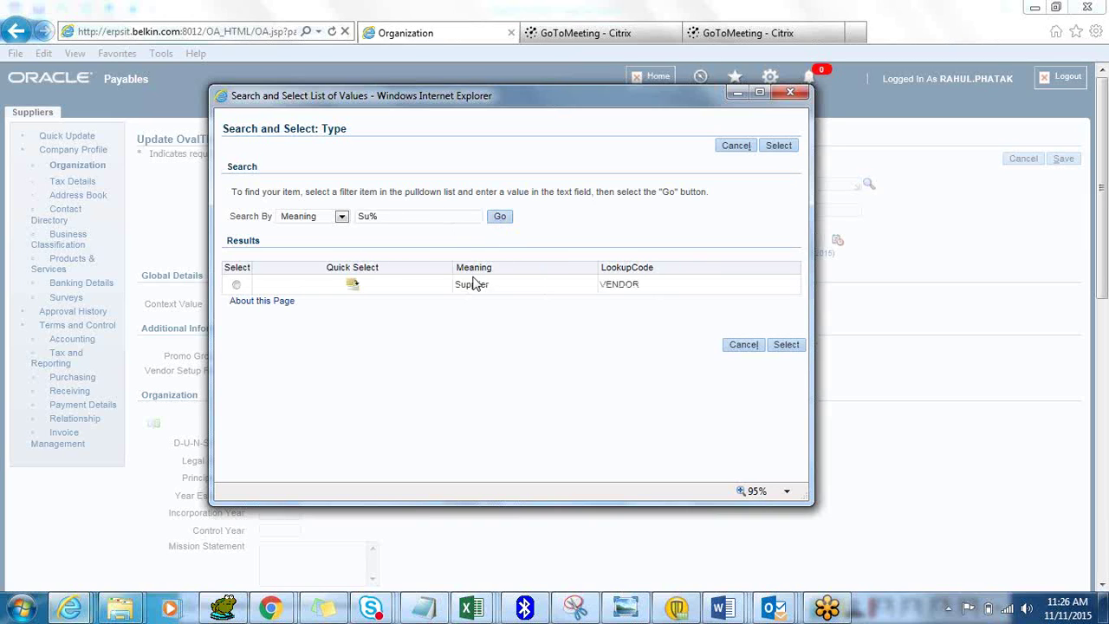
left_click(354, 287)
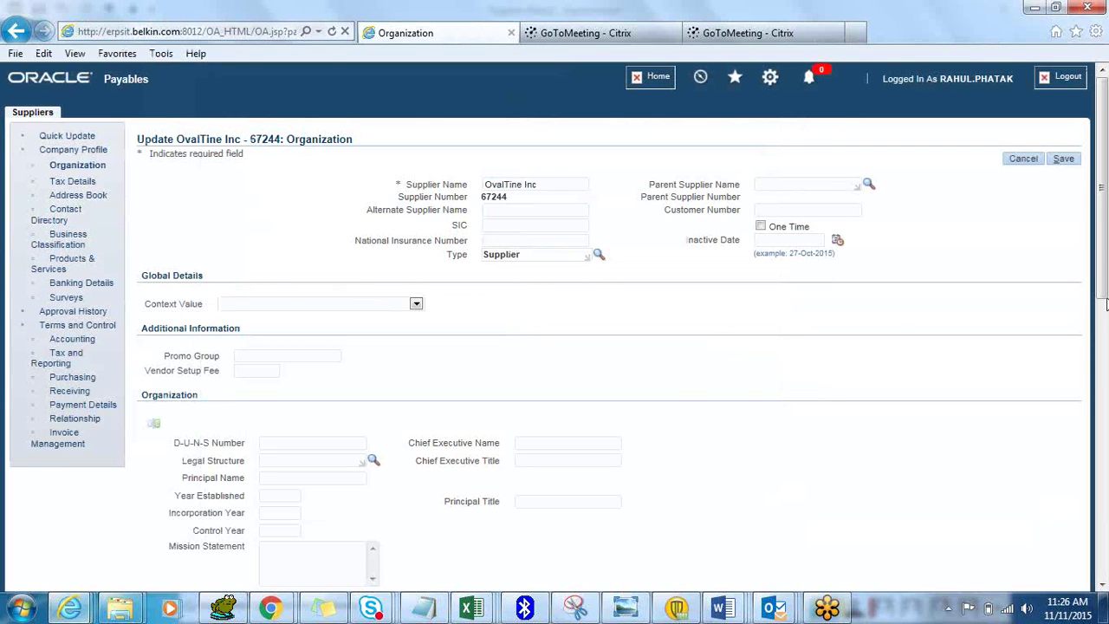
scroll(1104, 282, "down", 1)
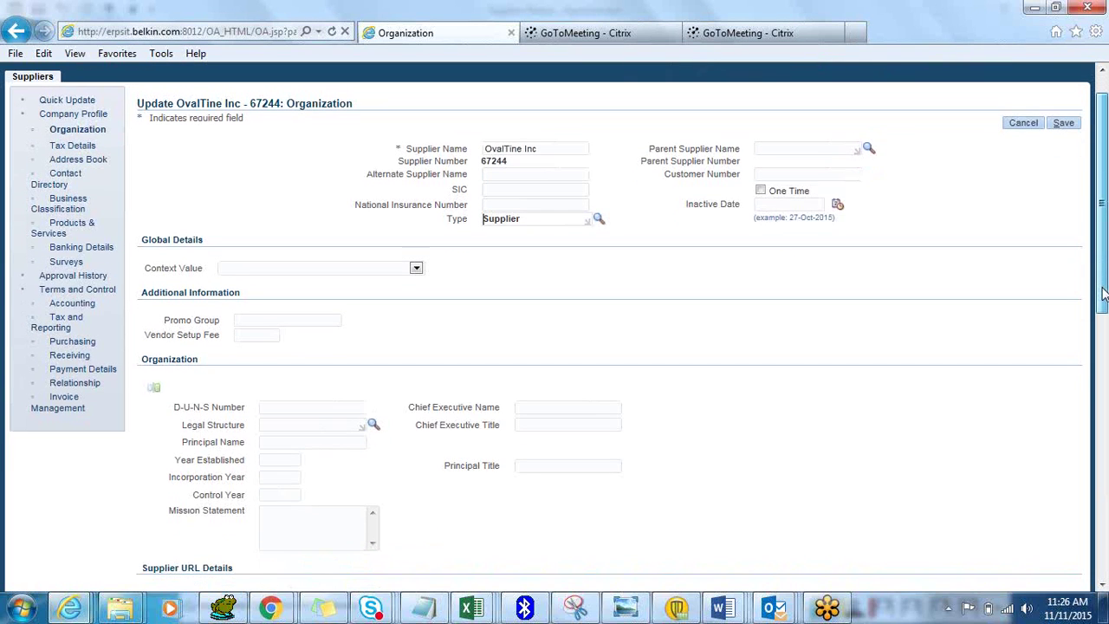
left_click(1068, 125)
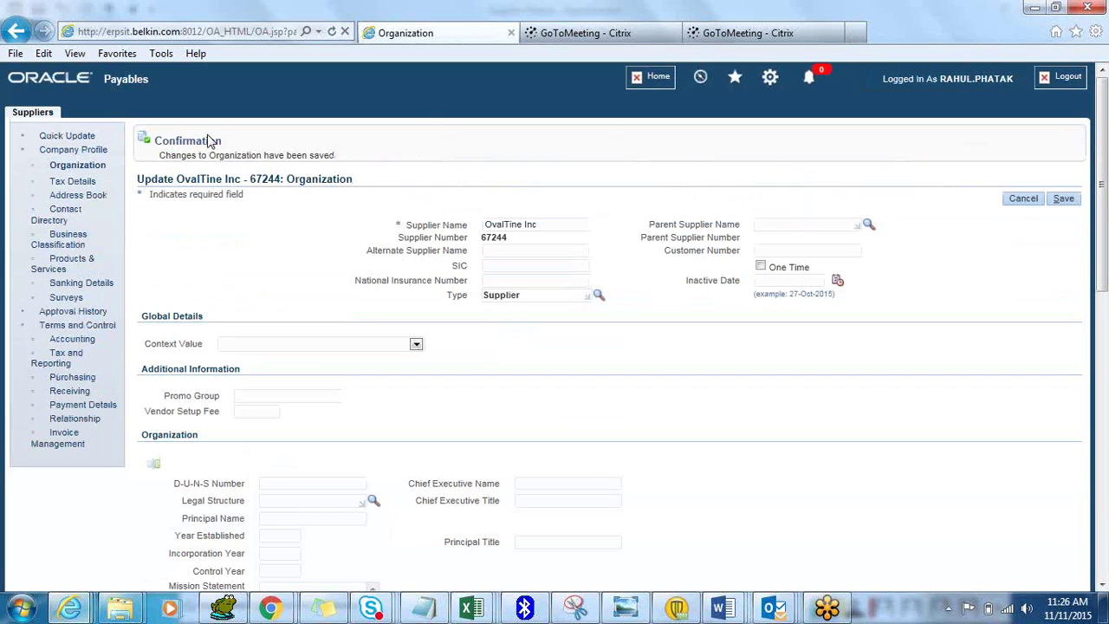
Enter the supplier's taxpayer ID in Tax Details and save
left_click(86, 184)
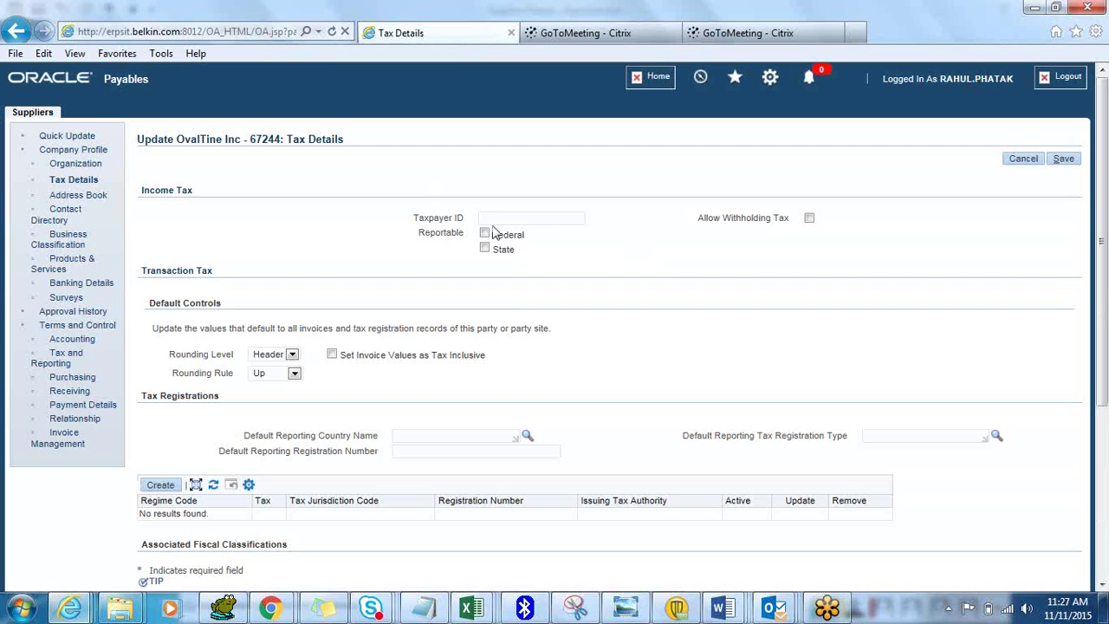
left_click(498, 219)
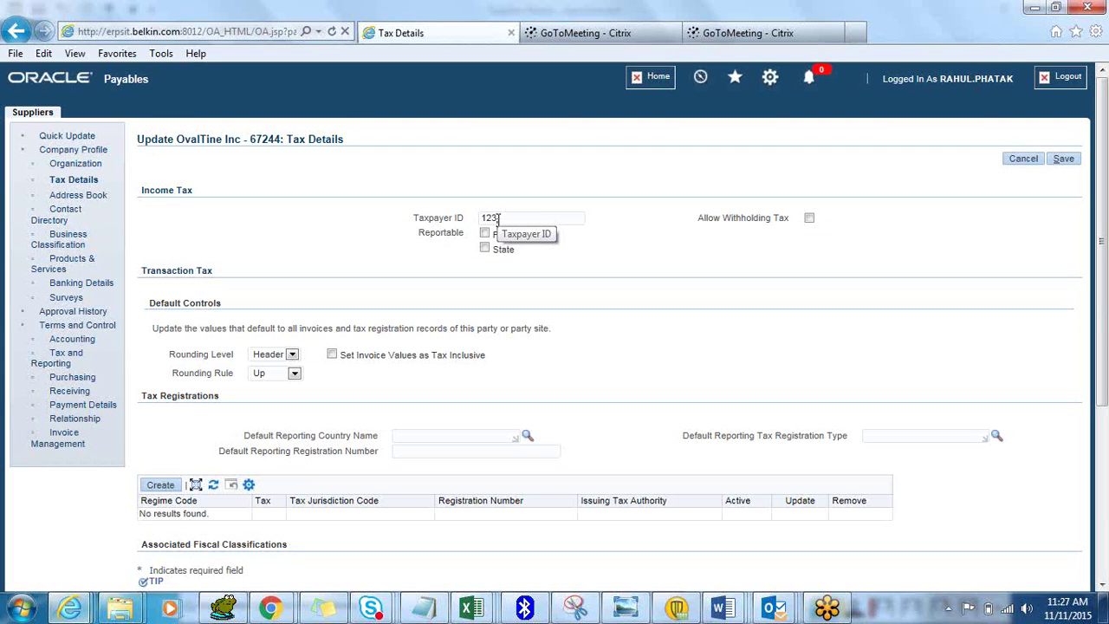
type("1234567890")
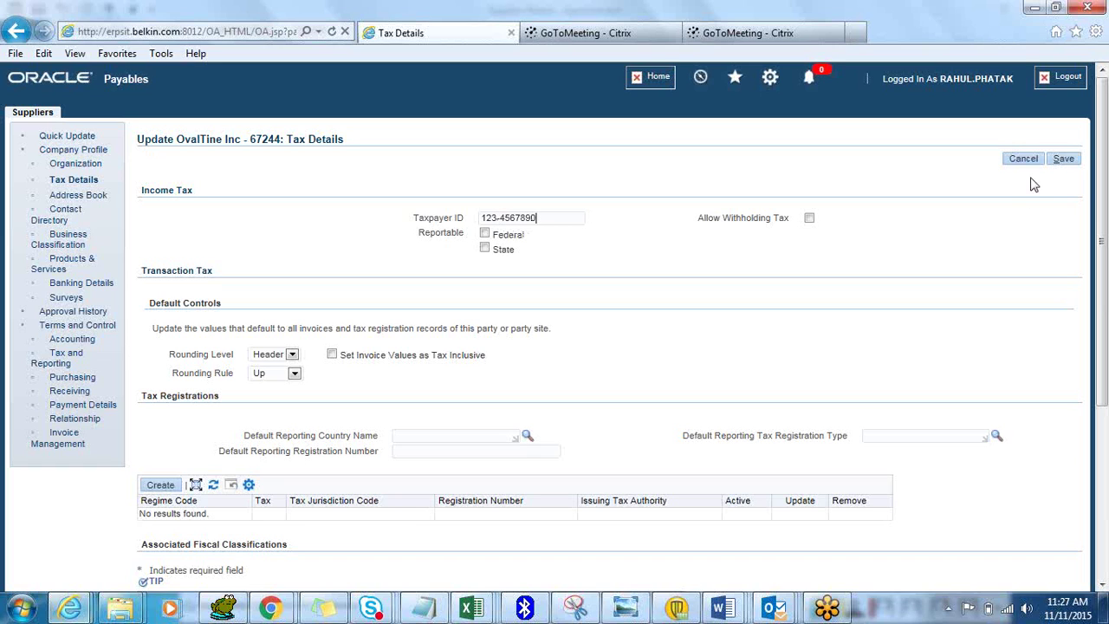
left_click(1060, 161)
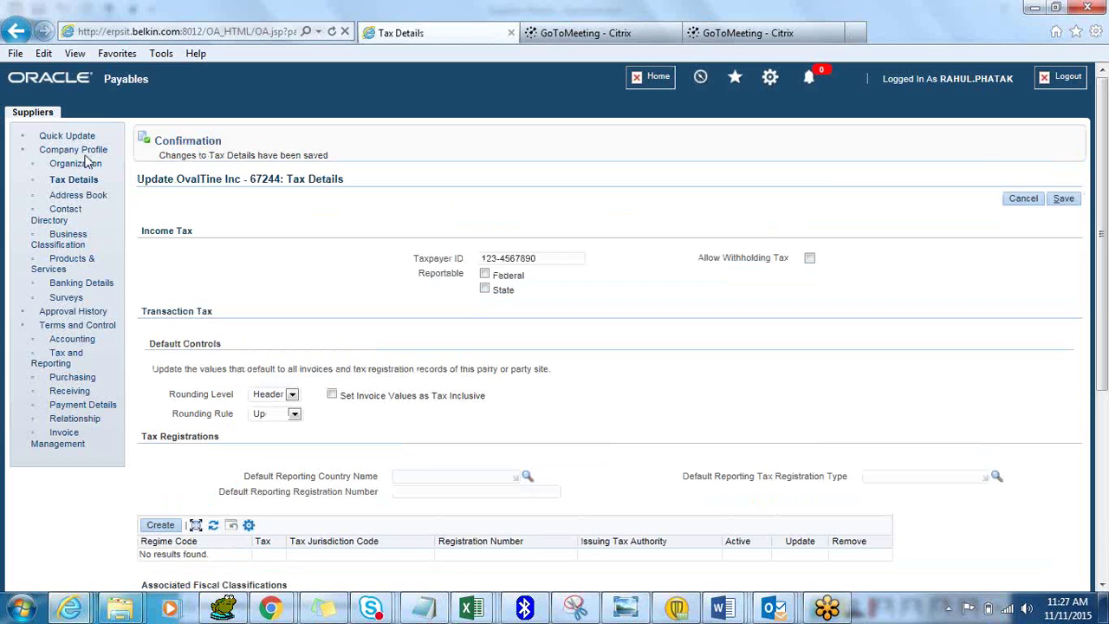
Start a new address with a street line, Irvine, state CA, flagged for purchasing and payment
left_click(78, 195)
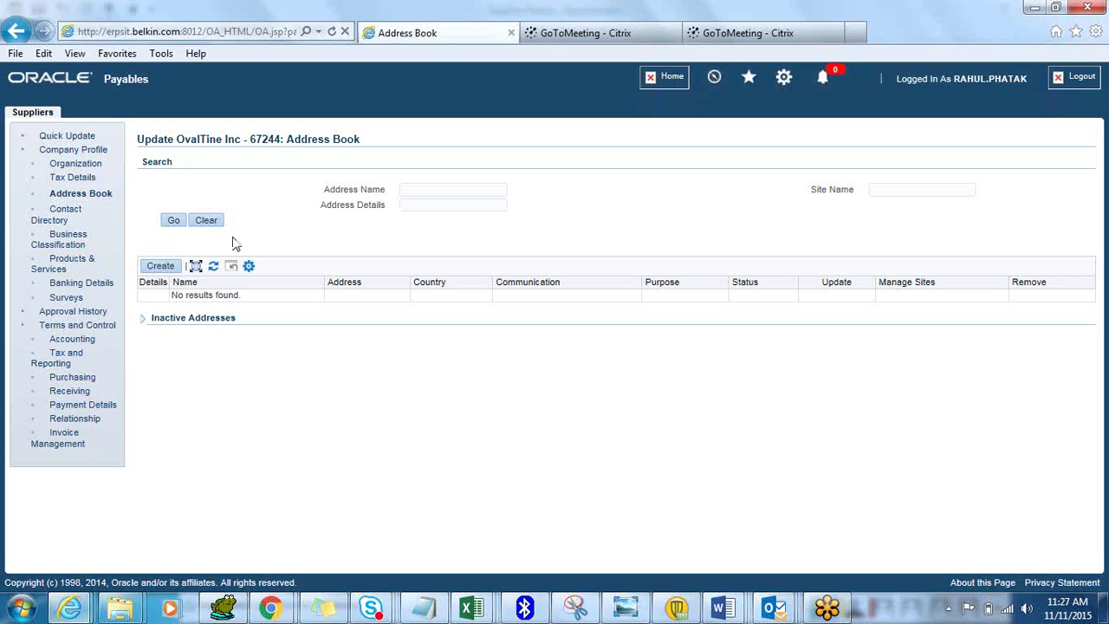
left_click(161, 266)
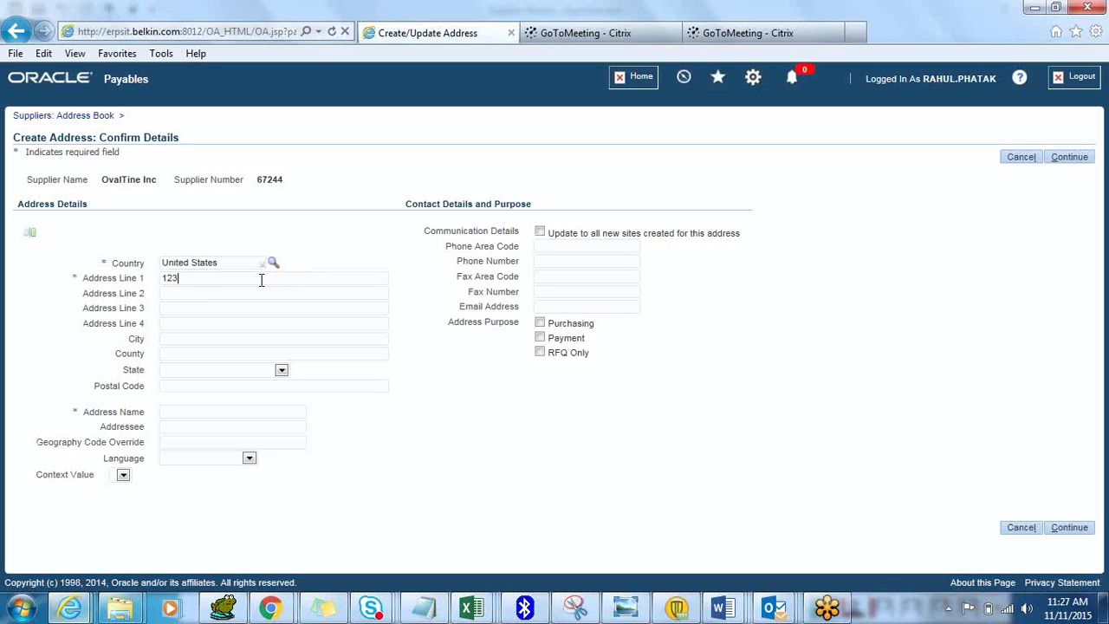
left_click(261, 280)
type("123 Mangrove Lane")
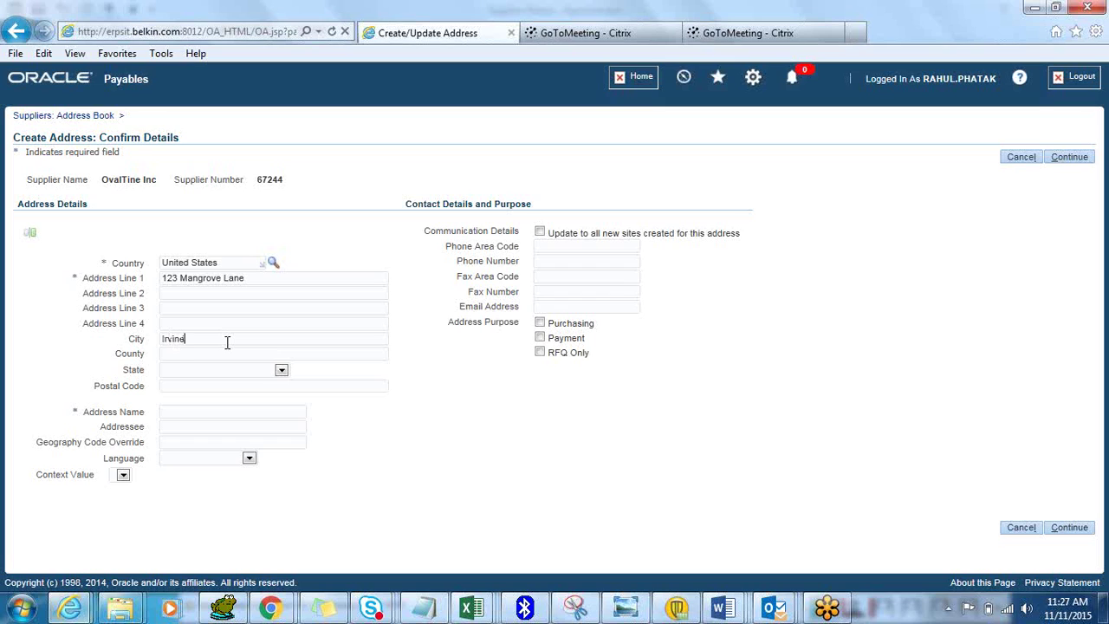
key("Tab")
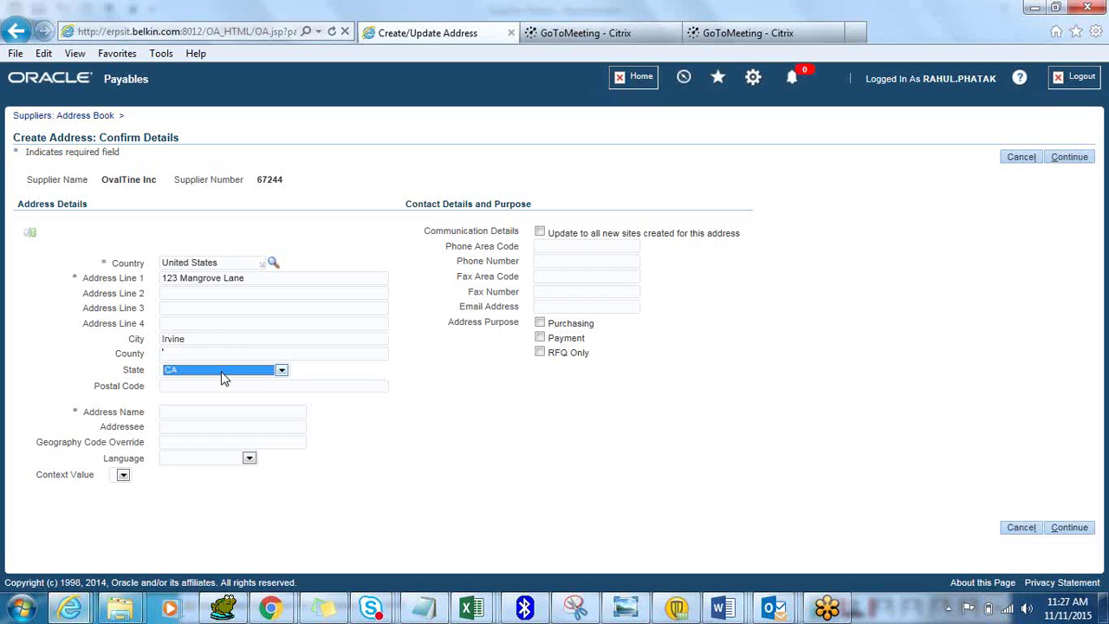
left_click(426, 402)
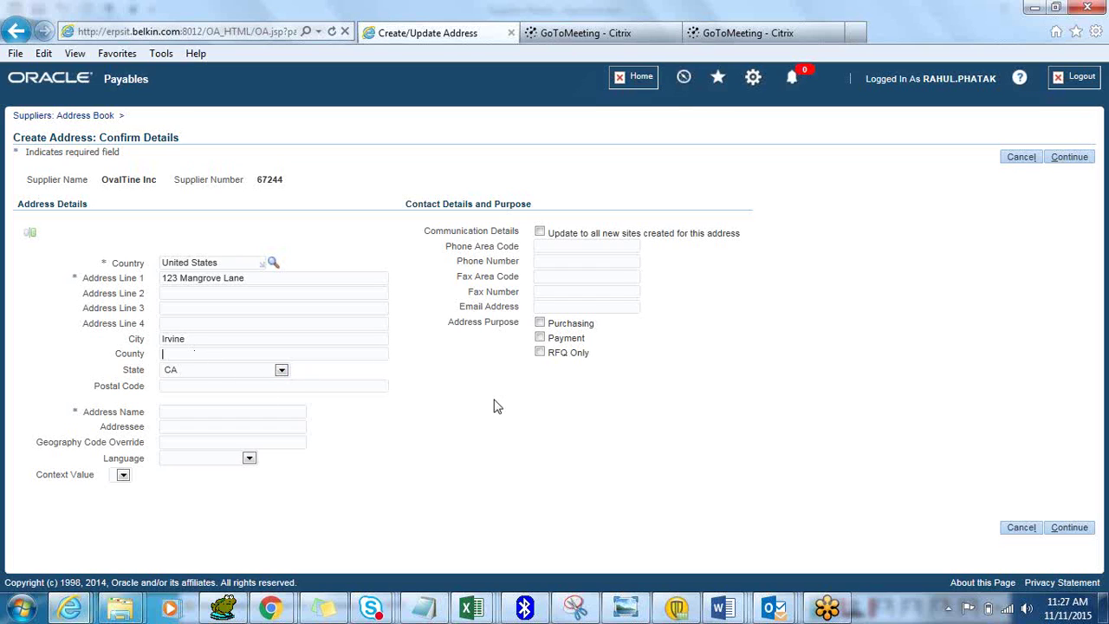
left_click(539, 323)
left_click(540, 338)
Clear the missing-name warning, name the address Irvine-Main, and resubmit it
left_click(1070, 529)
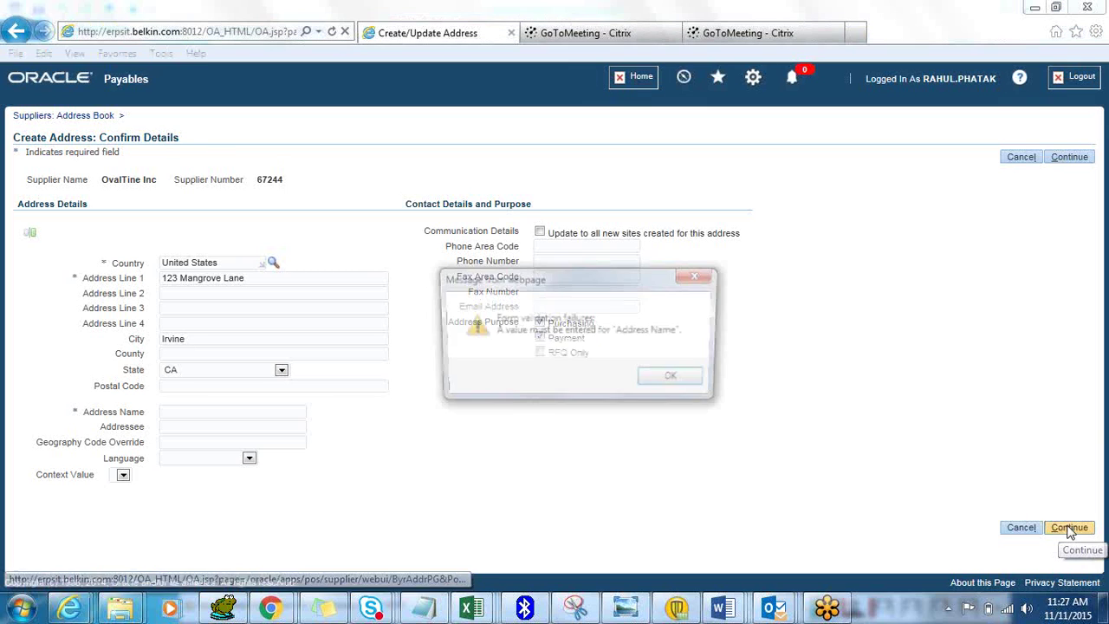
left_click(658, 379)
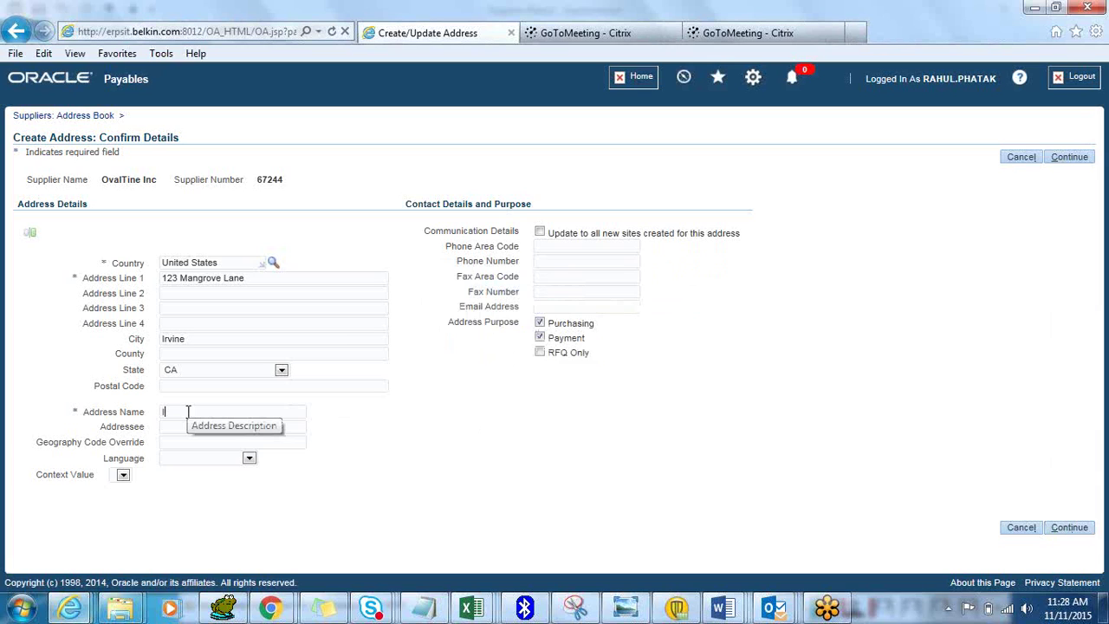
type("Irvine-Main")
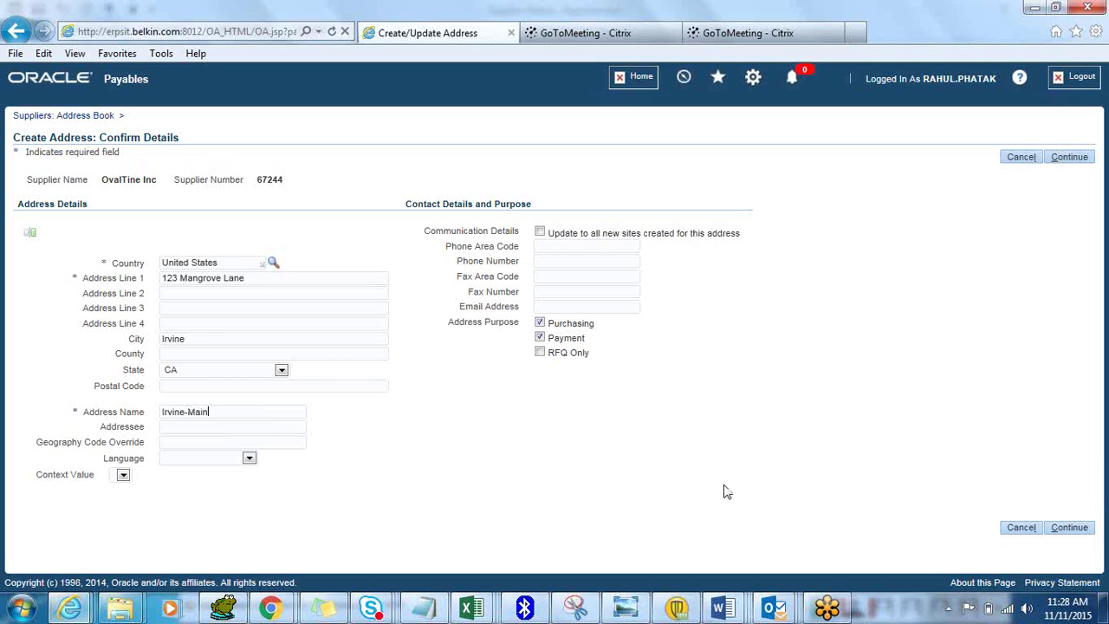
left_click(1068, 526)
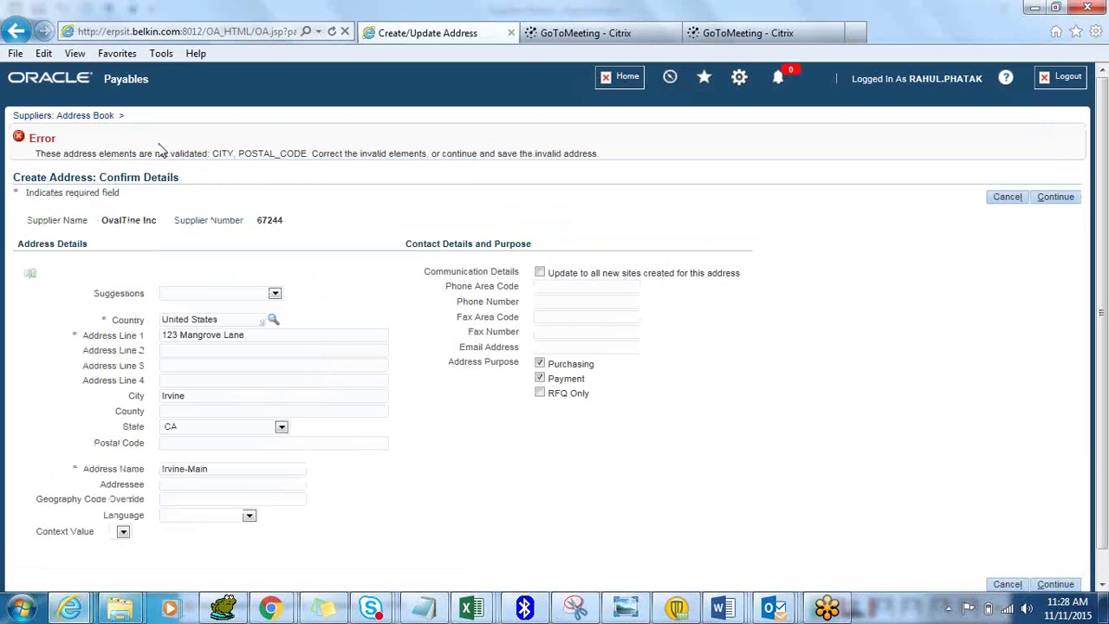
Apply the 'CA, Orange, Irvine' address suggestion and enter the postal code
left_click_drag(206, 156, 340, 161)
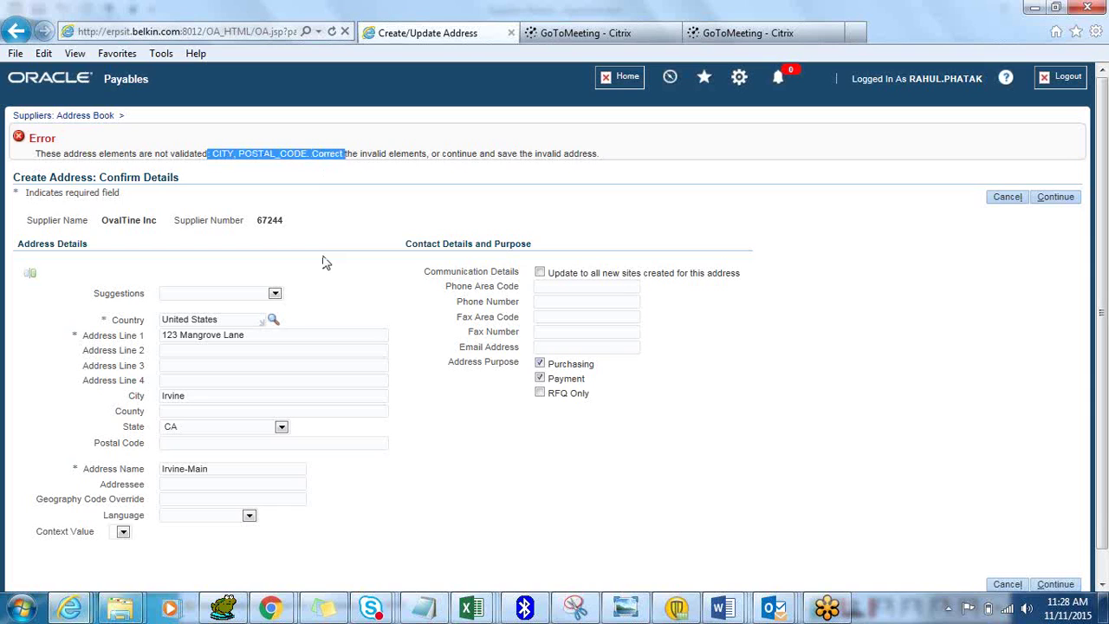
left_click(273, 296)
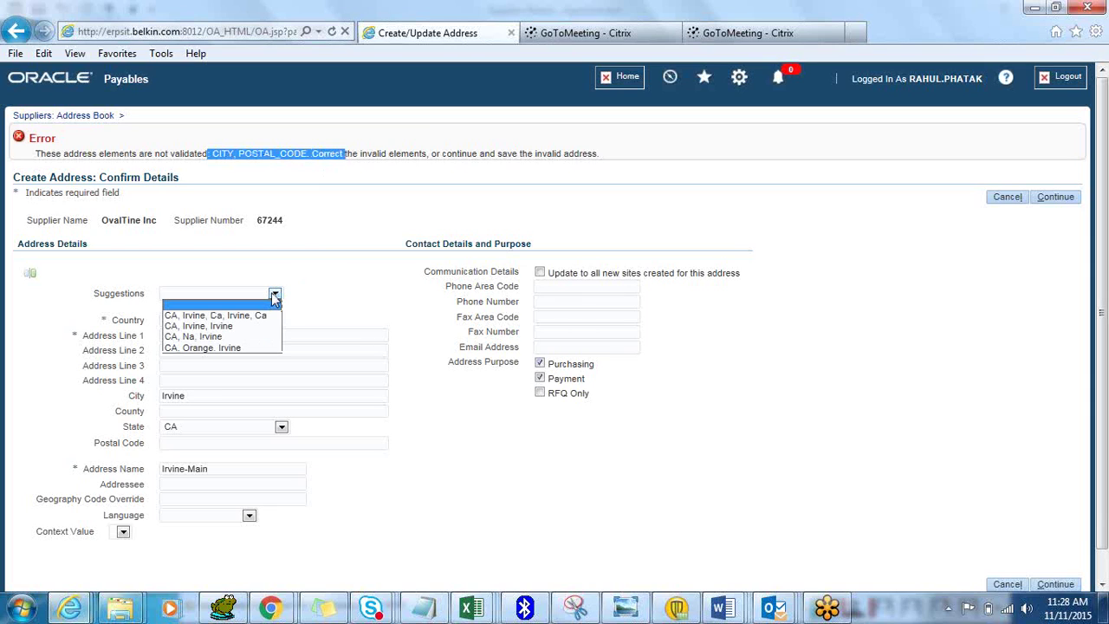
left_click(260, 348)
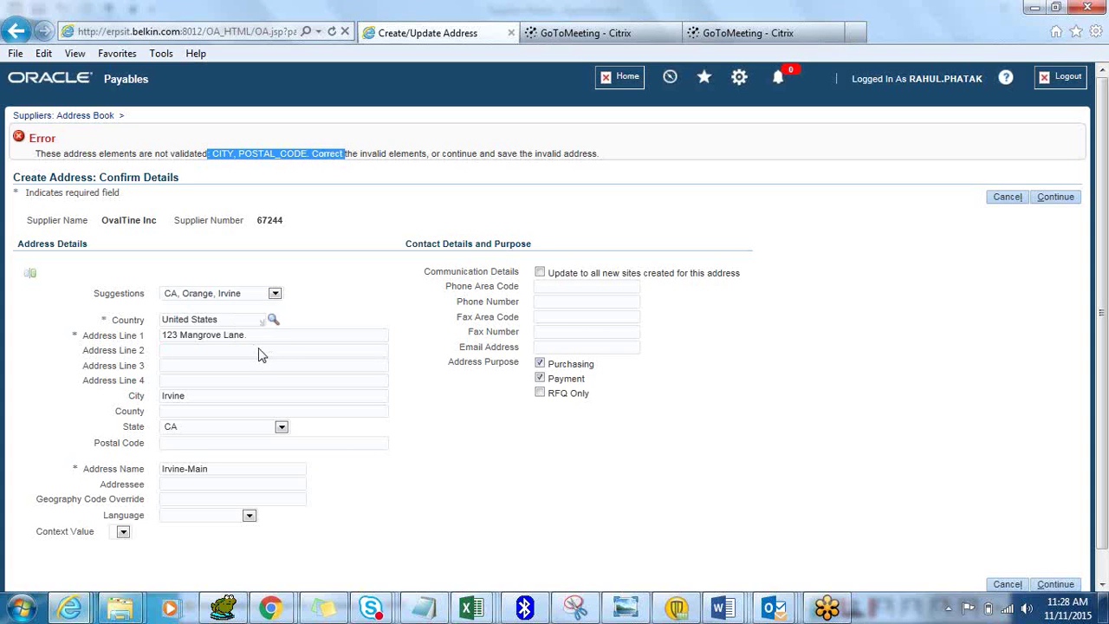
left_click(319, 395)
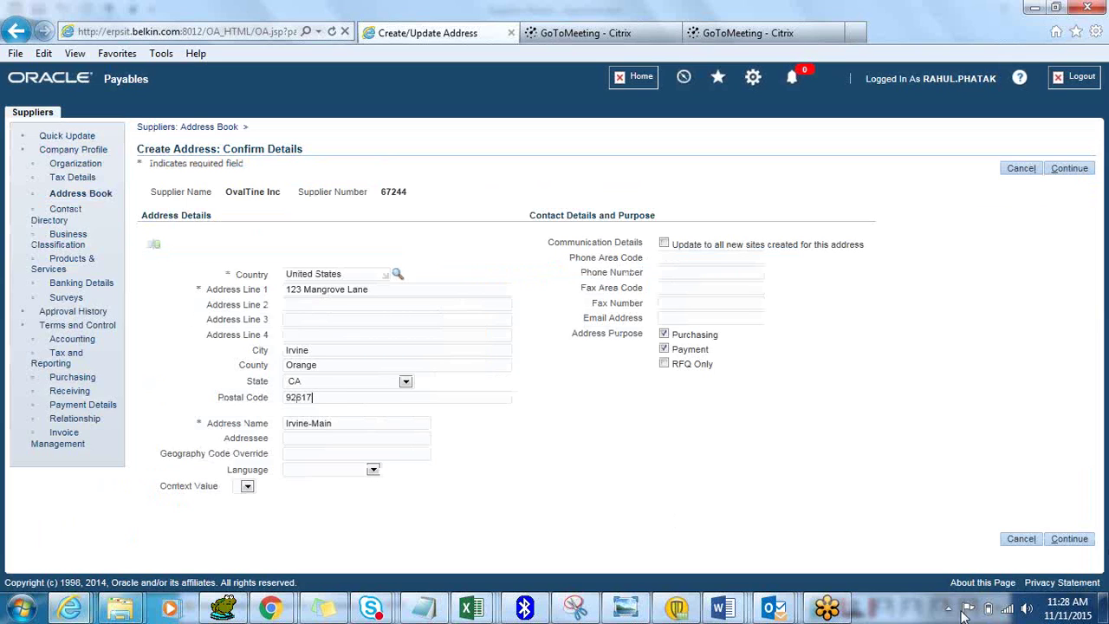
Create the Irvine-Main site for Belkin, Inc., then go to the supplier's Banking Details
left_click(1069, 538)
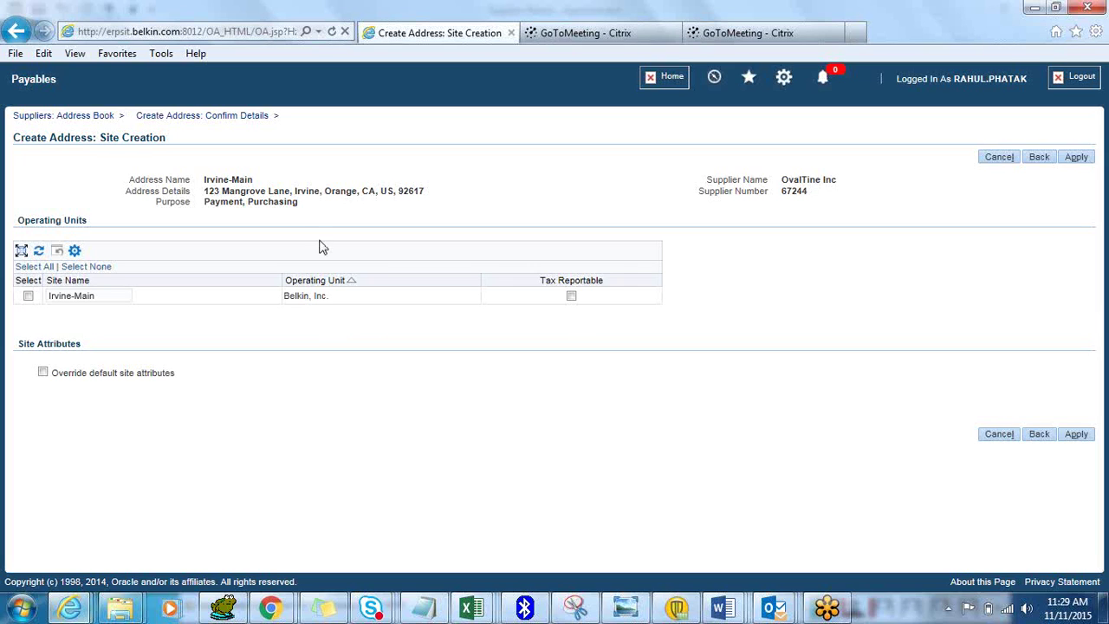
left_click(28, 295)
left_click(1077, 437)
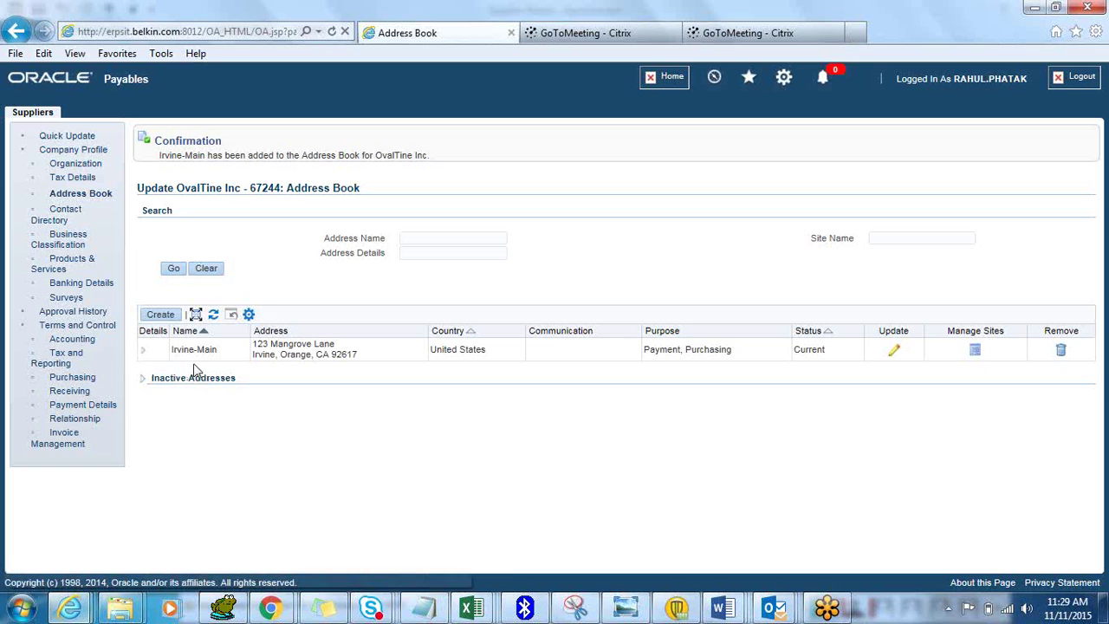
left_click(67, 210)
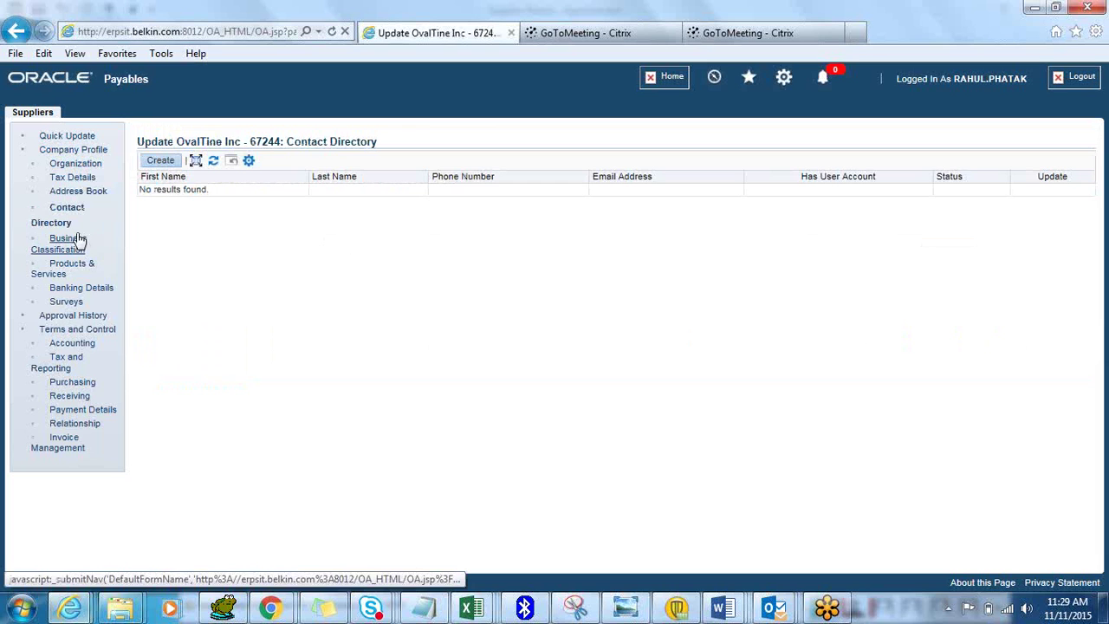
left_click(85, 289)
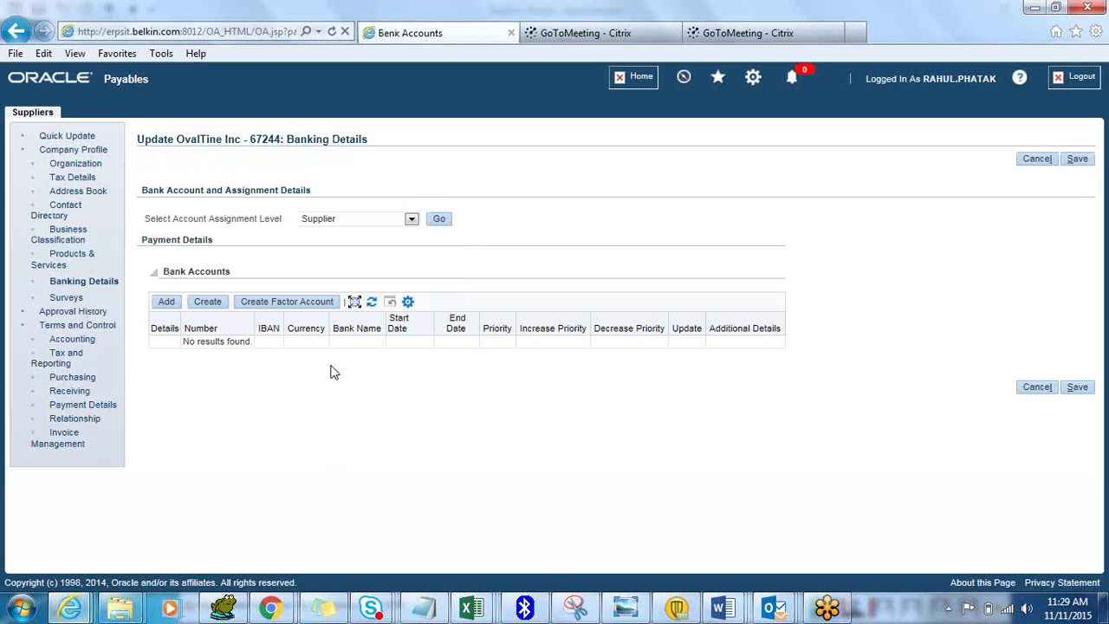
Begin a bank account with country United States and bank HSBC, leaving the branch unselected
left_click(220, 305)
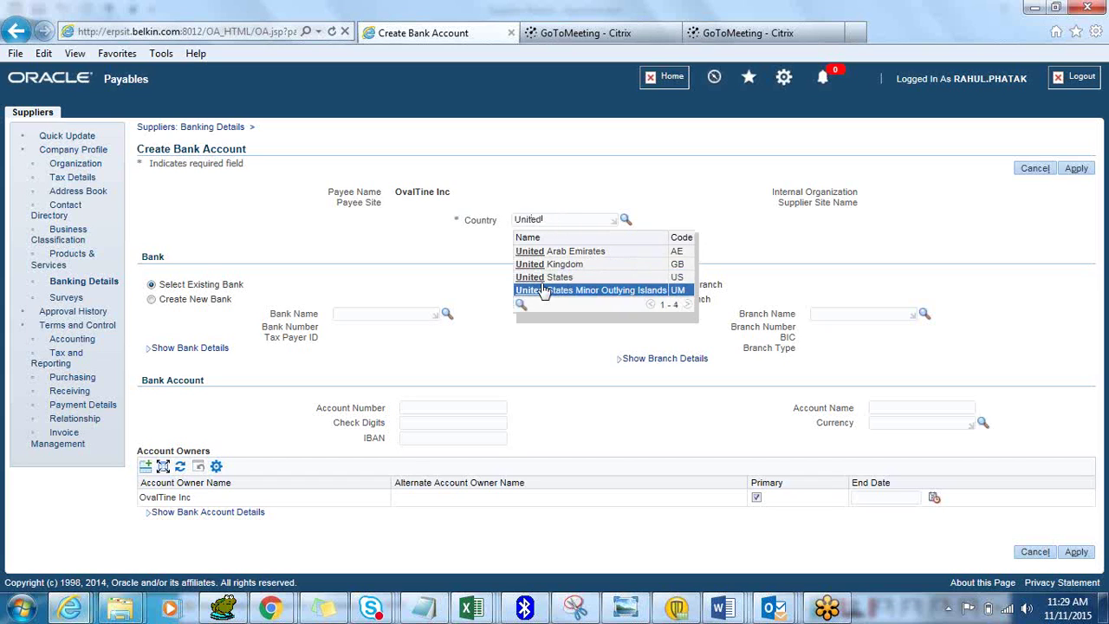
left_click(538, 278)
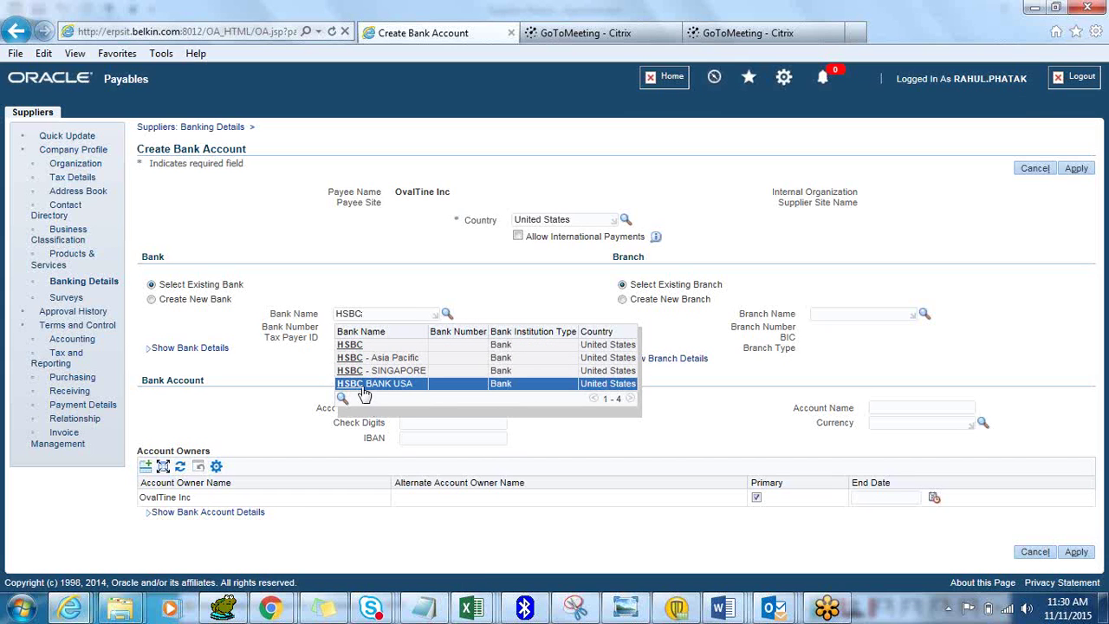
left_click(352, 348)
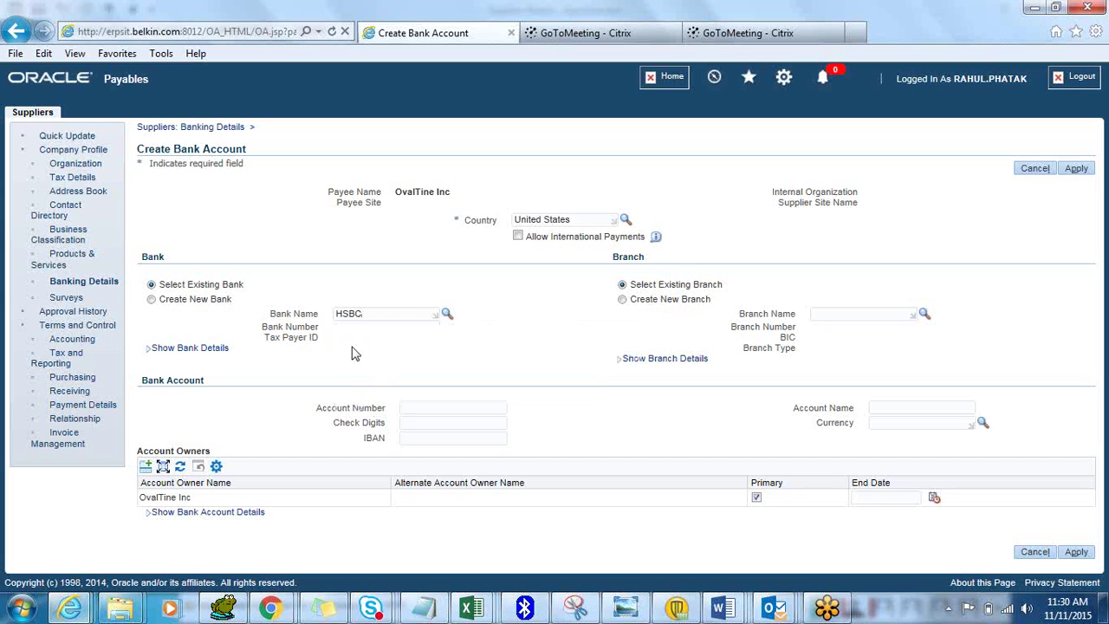
left_click(888, 316)
left_click(923, 315)
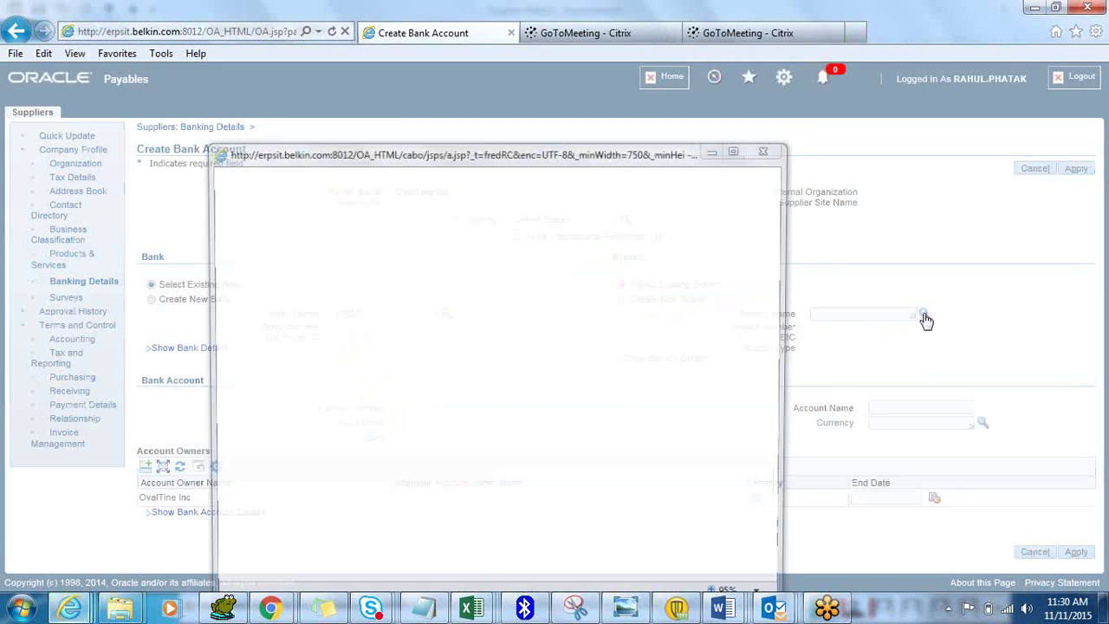
left_click(514, 219)
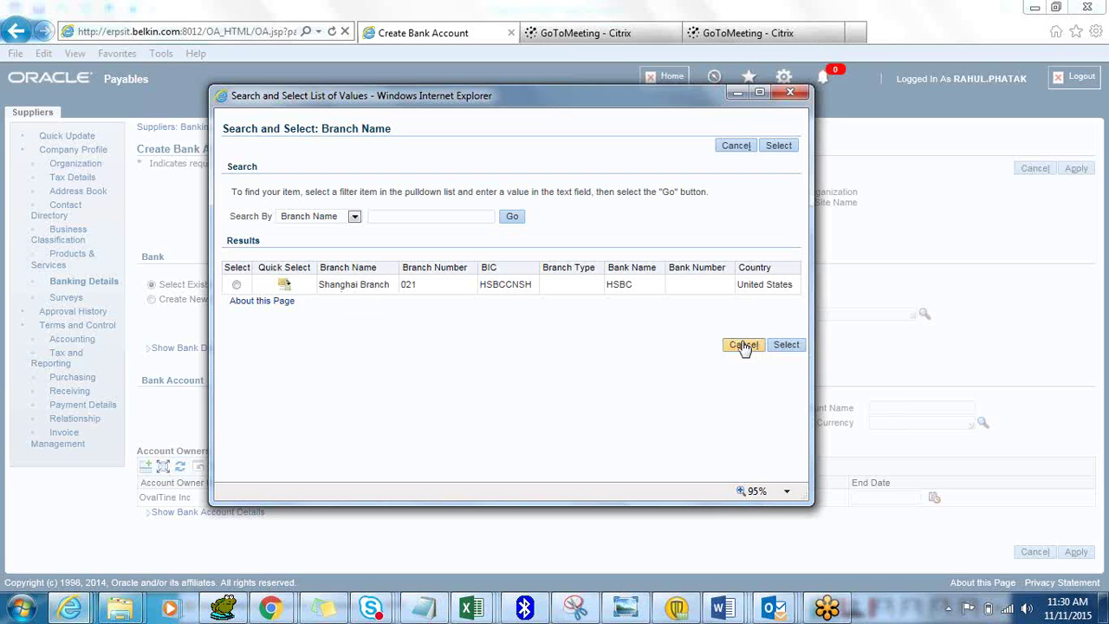
left_click(744, 345)
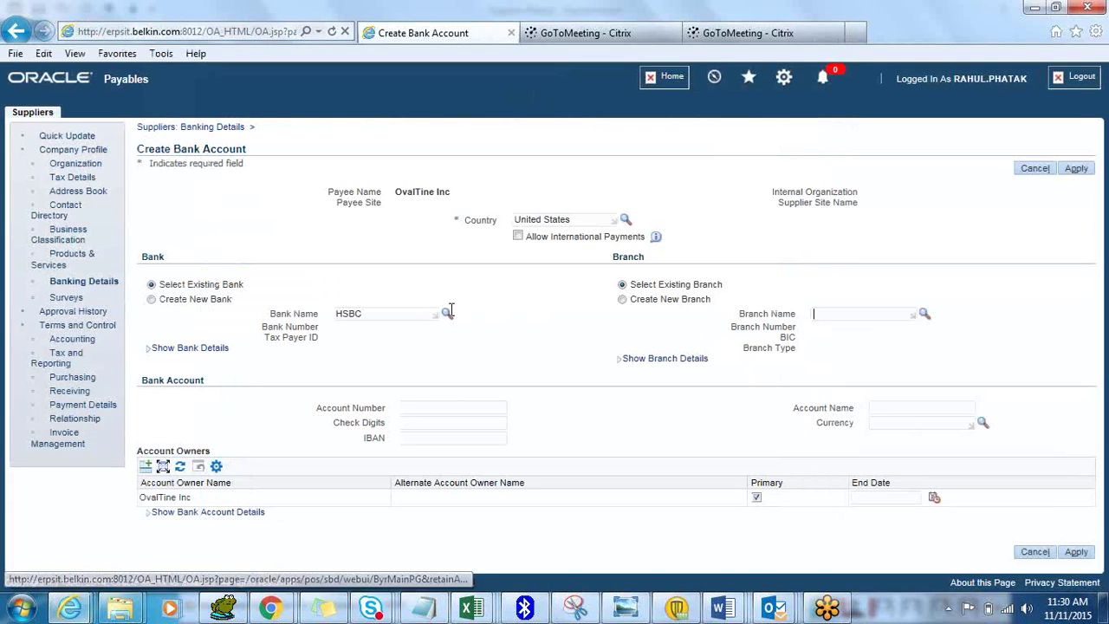
Choose HSBC BANK USA as the bank and New York MRMDUS33 as its branch
left_click(415, 315)
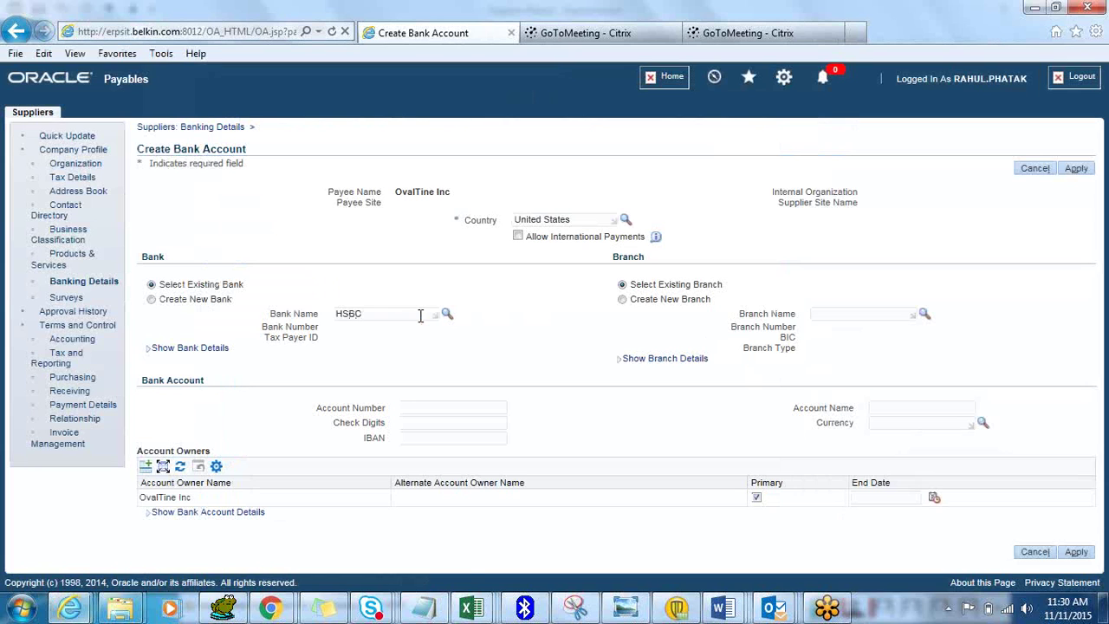
left_click(447, 314)
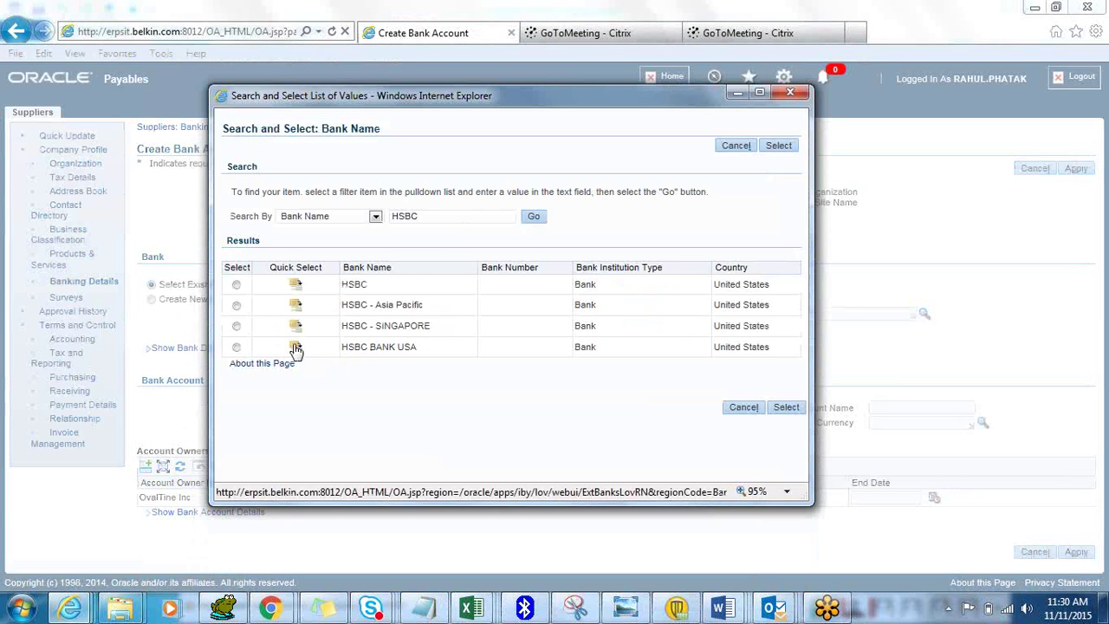
left_click(295, 347)
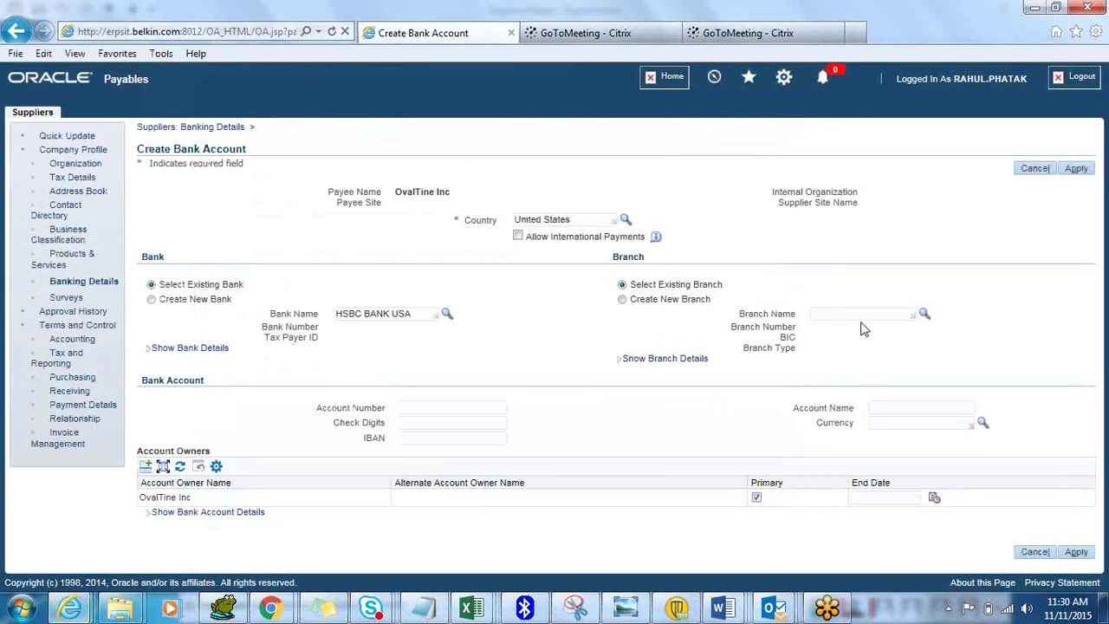
left_click(924, 316)
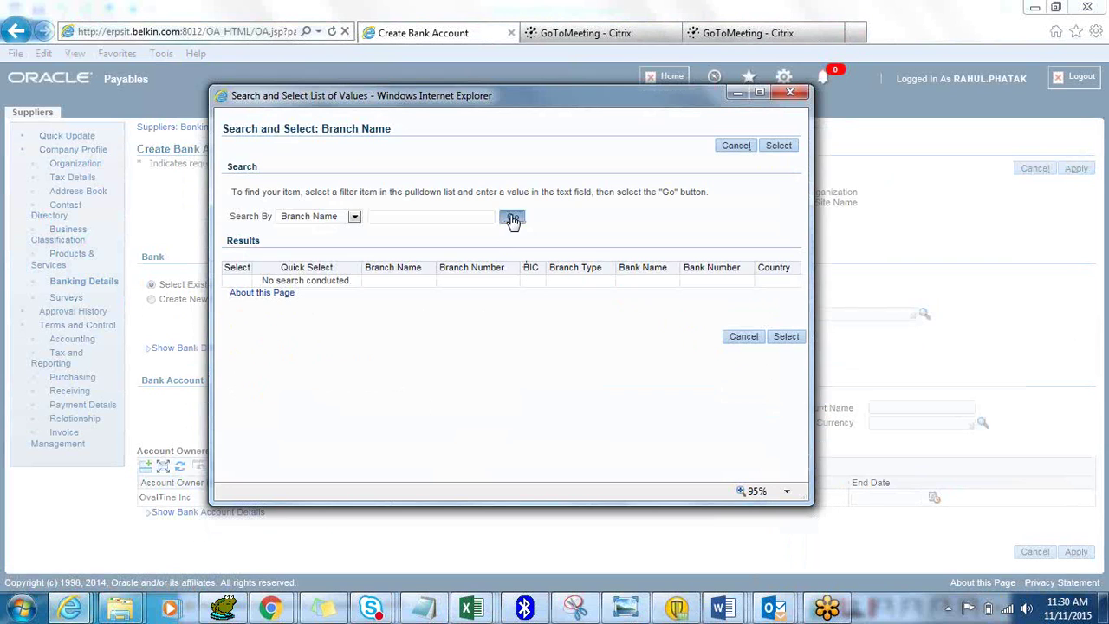
left_click(513, 218)
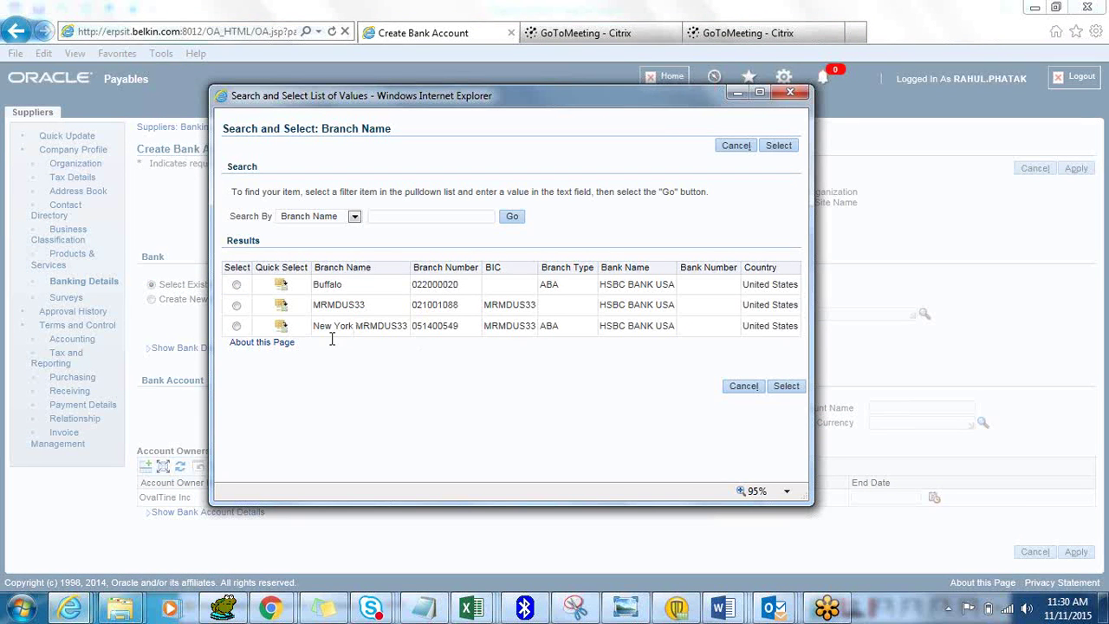
left_click(281, 325)
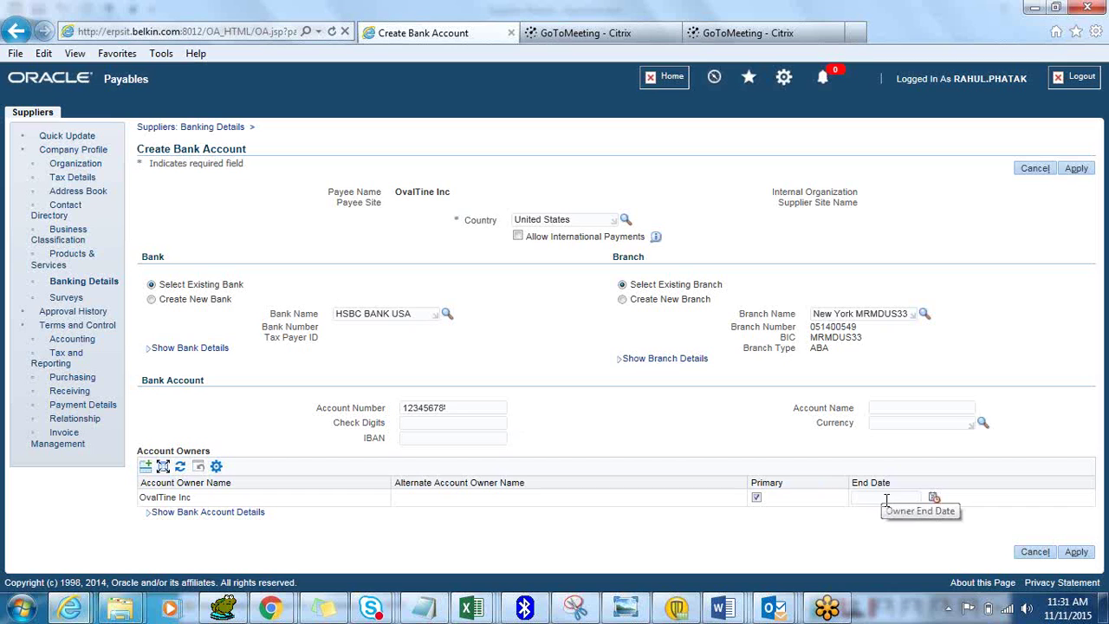
Save OvalTine Inc's new HSBC BANK USA account in the banking details and go to Accounting
left_click(1078, 555)
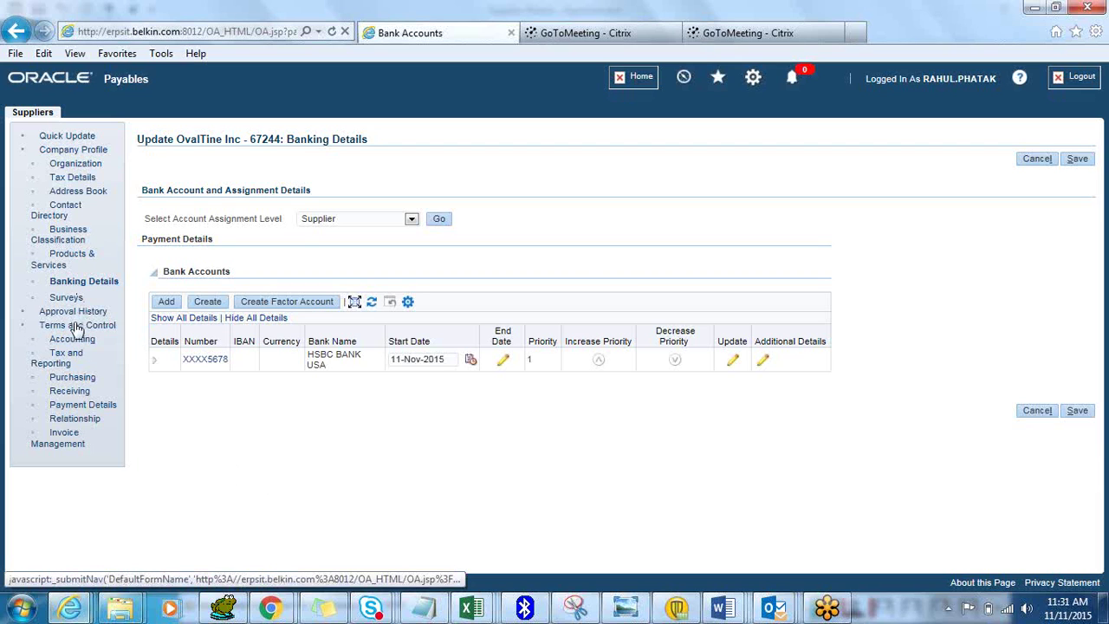
left_click(76, 328)
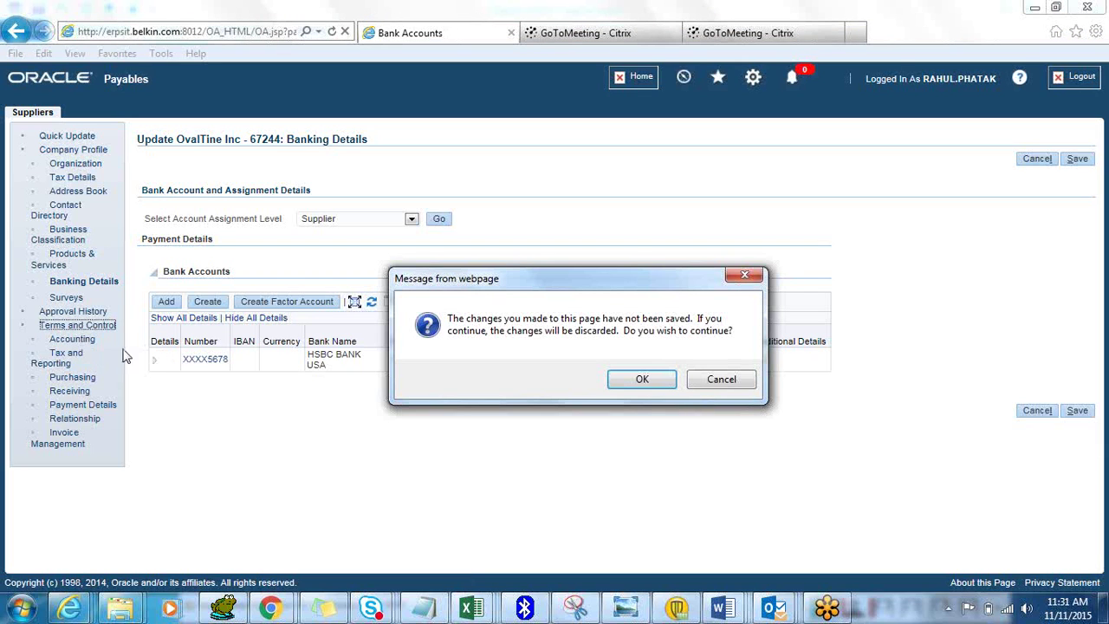
left_click(720, 379)
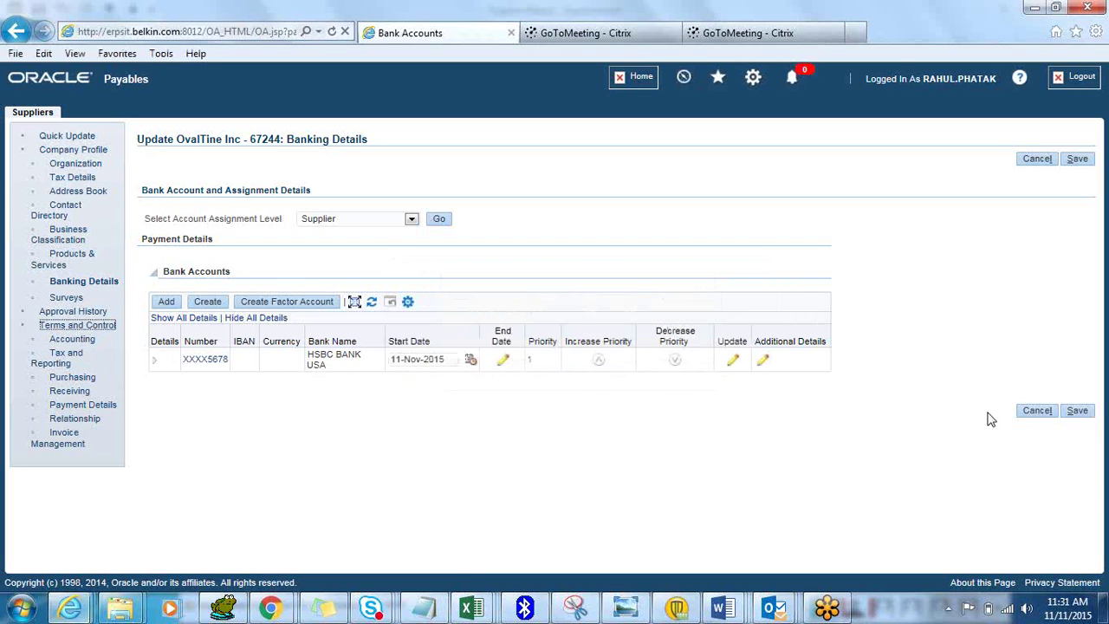
left_click(1078, 414)
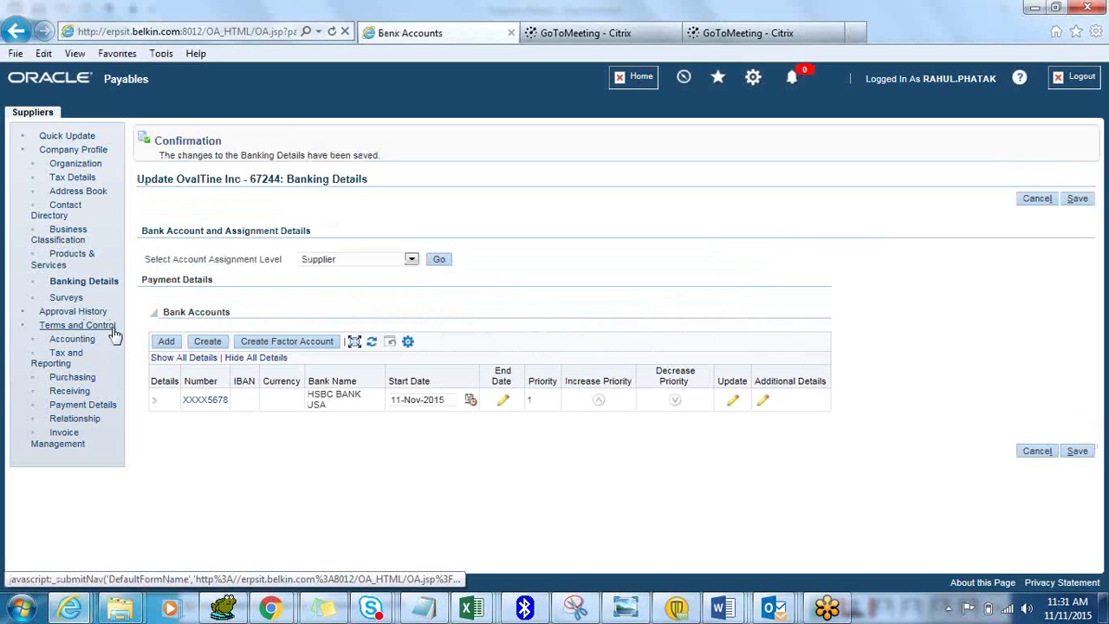
left_click(76, 341)
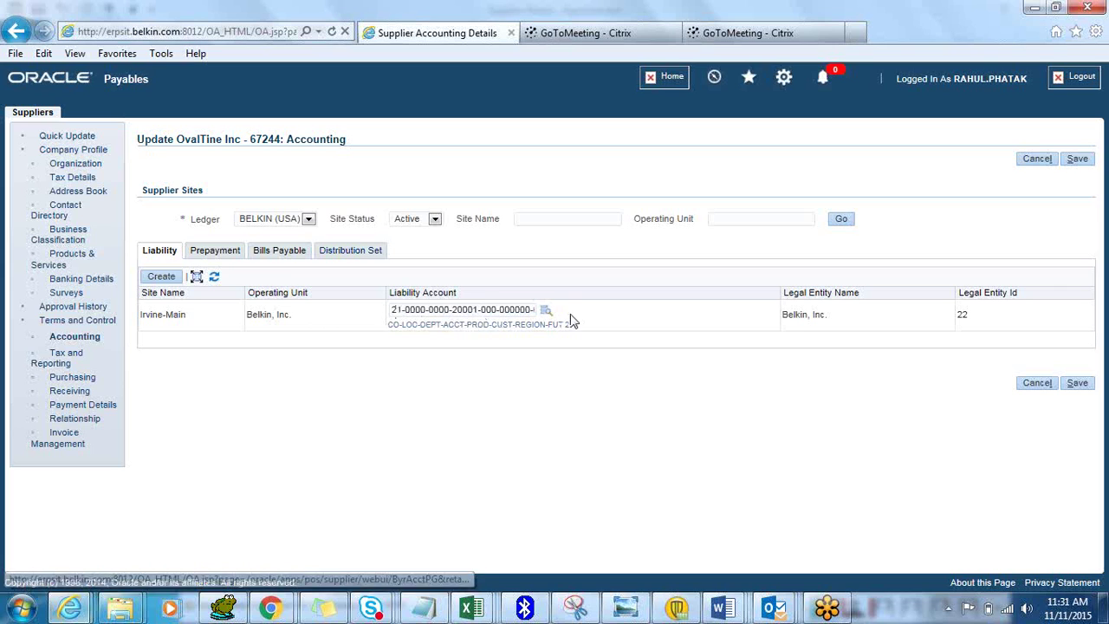
Look through Irvine-Main's Prepayment, Bills Payable and Distribution Set accounts
left_click(235, 250)
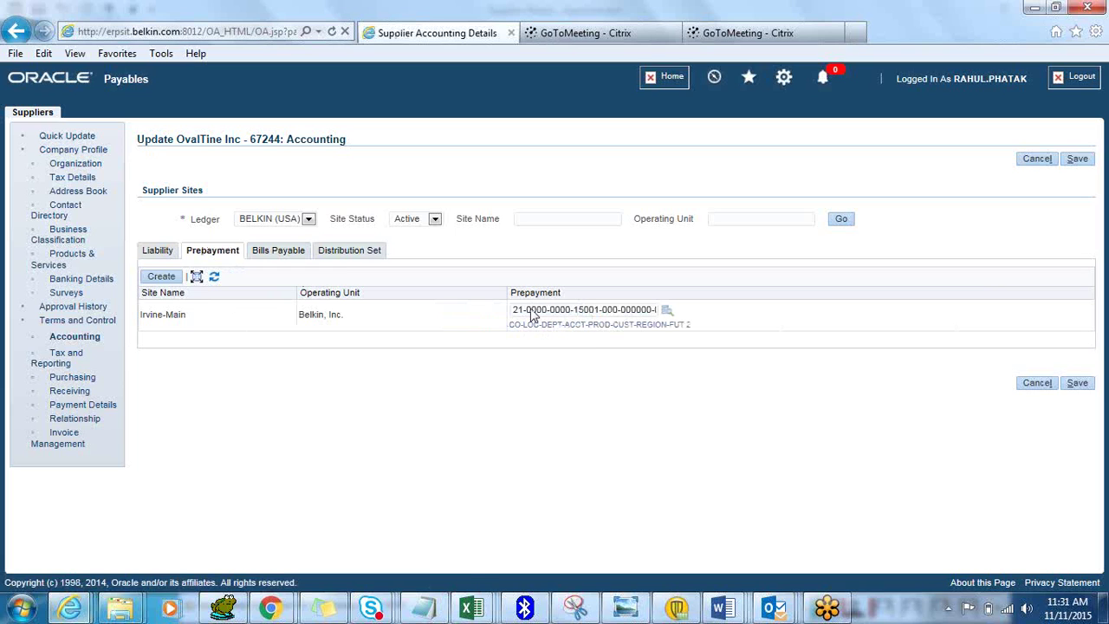
left_click(287, 255)
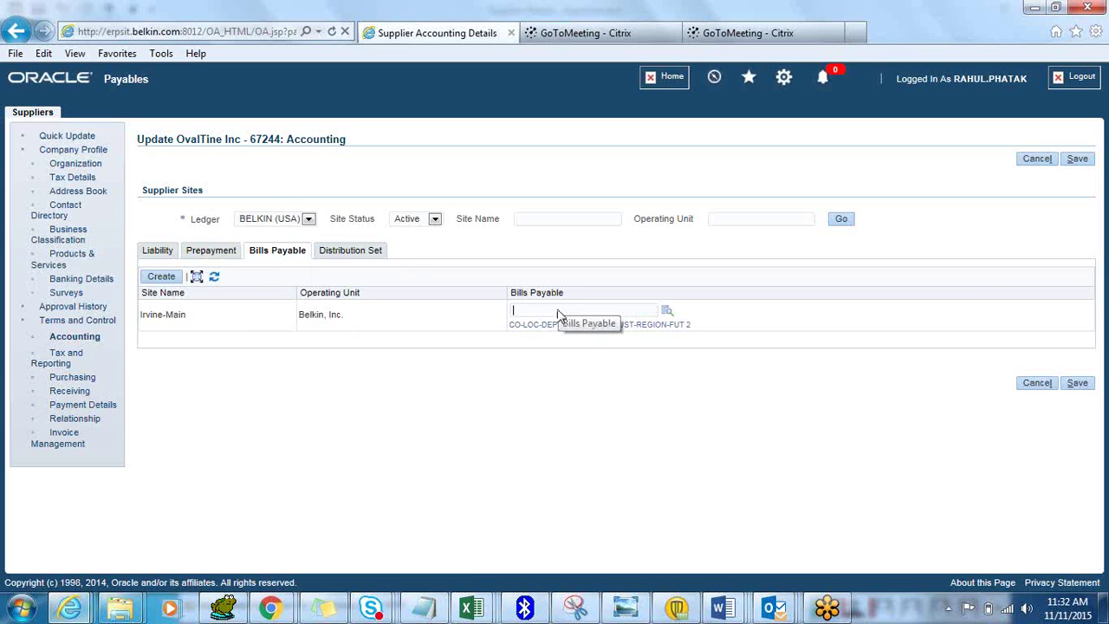
left_click(378, 258)
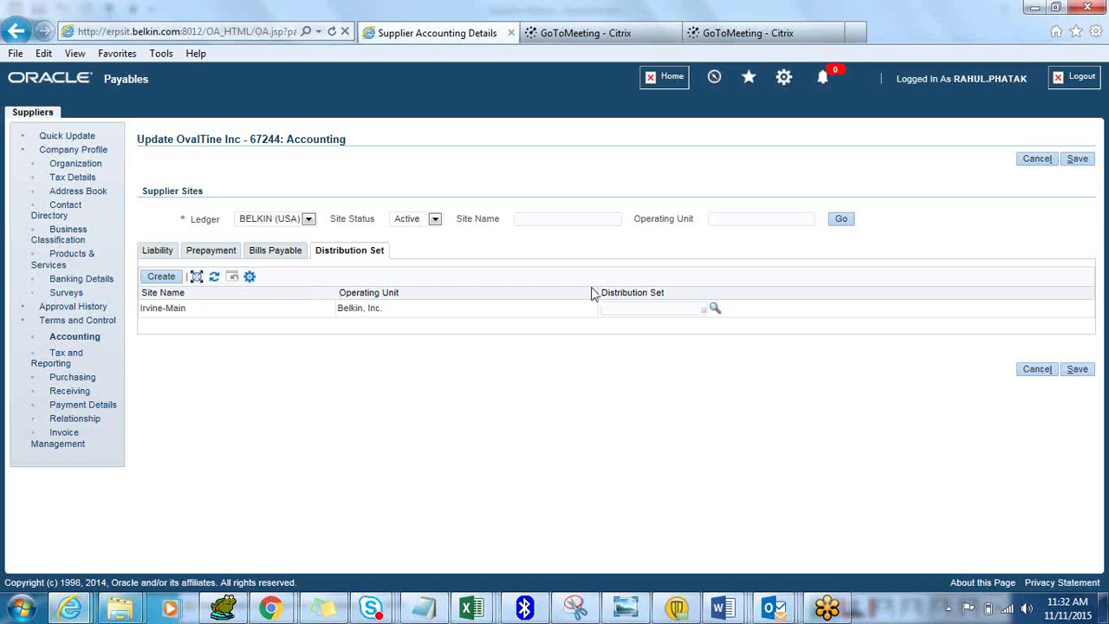
left_click(715, 310)
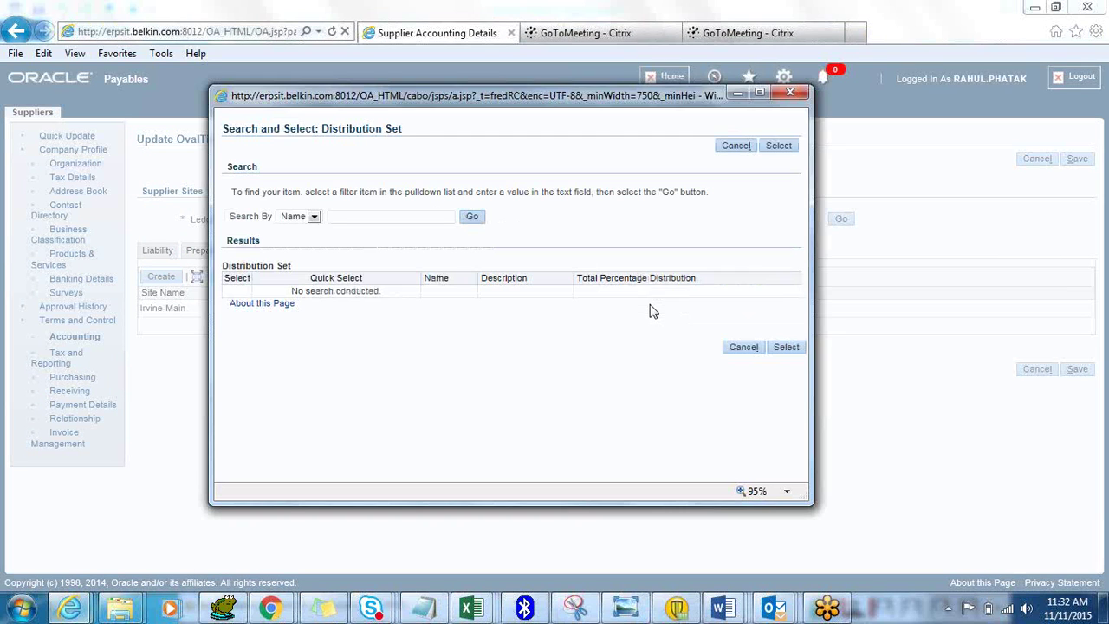
left_click(476, 218)
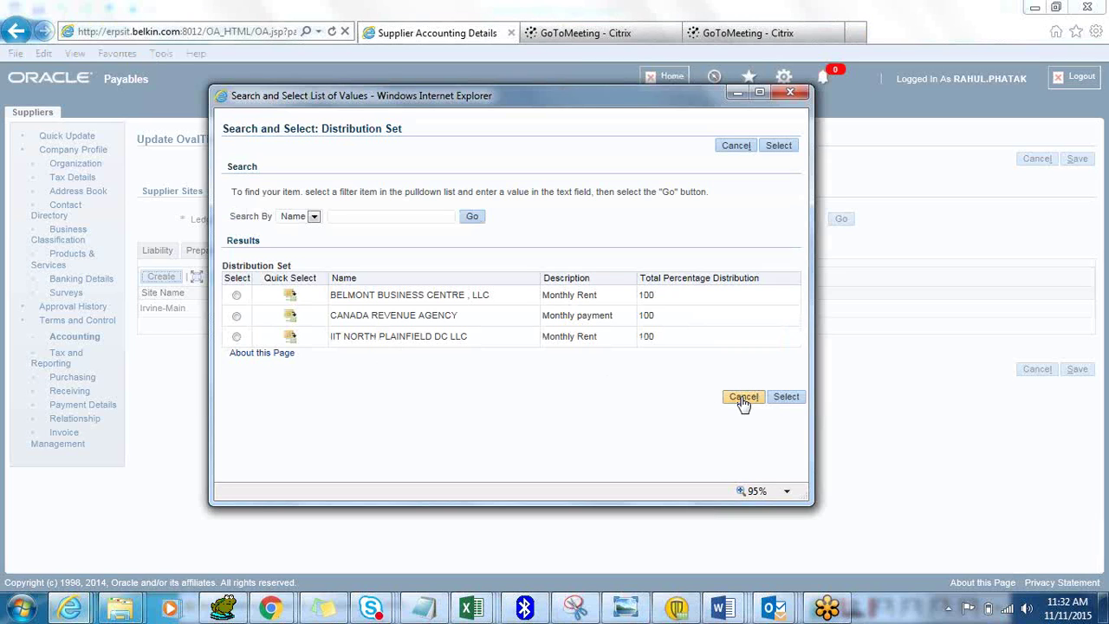
left_click(743, 403)
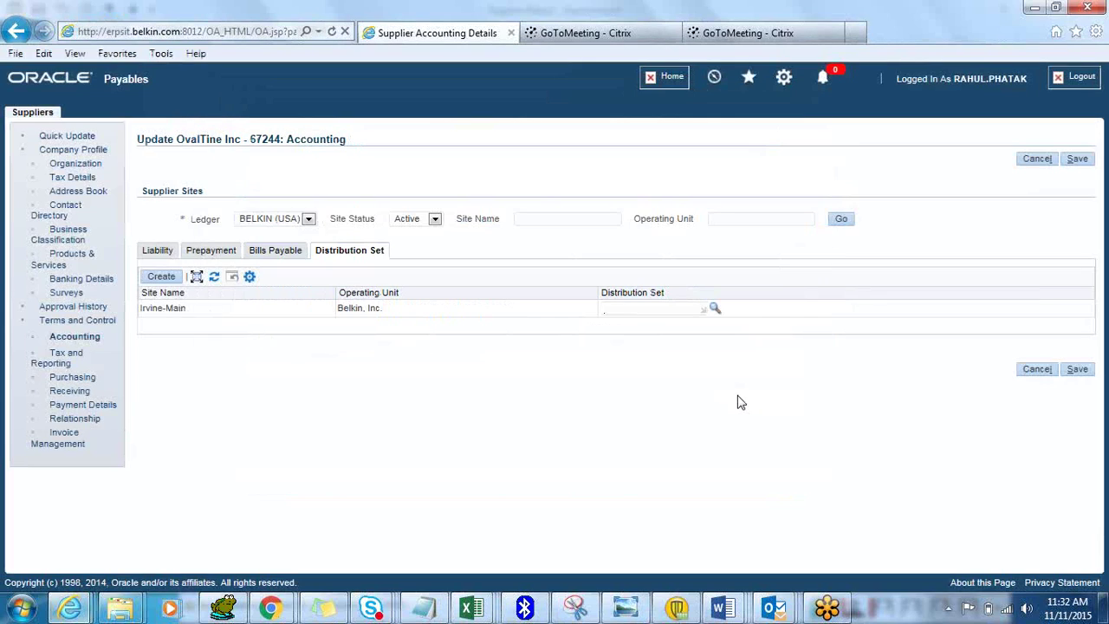
left_click(168, 251)
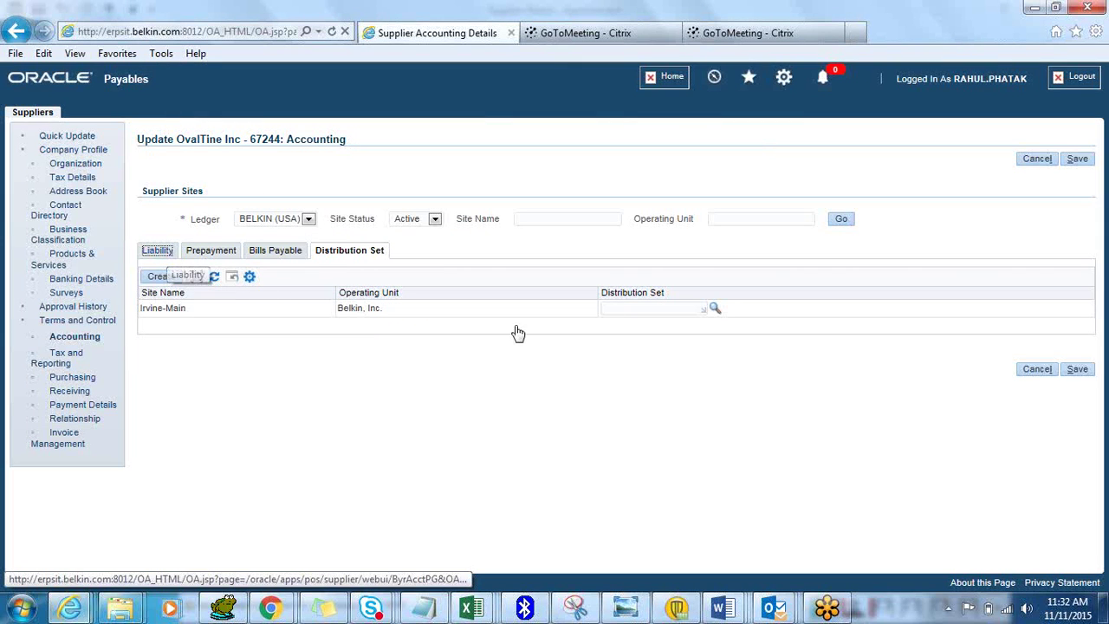
left_click(1079, 381)
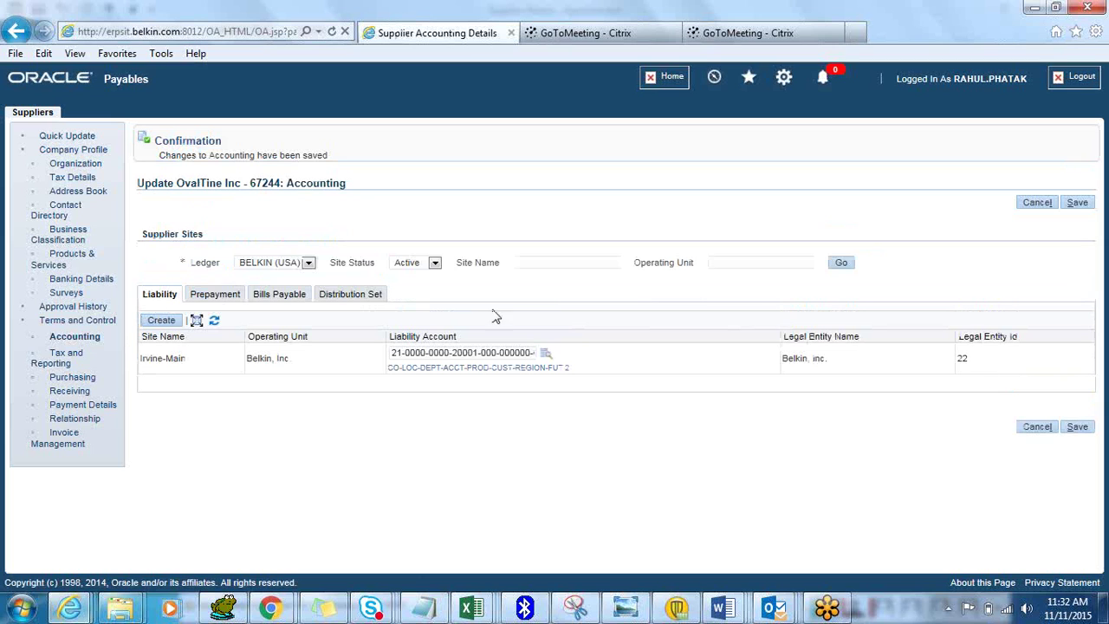
Review OvalTine Inc's Tax and Reporting page, then go to its Purchasing settings
left_click(74, 357)
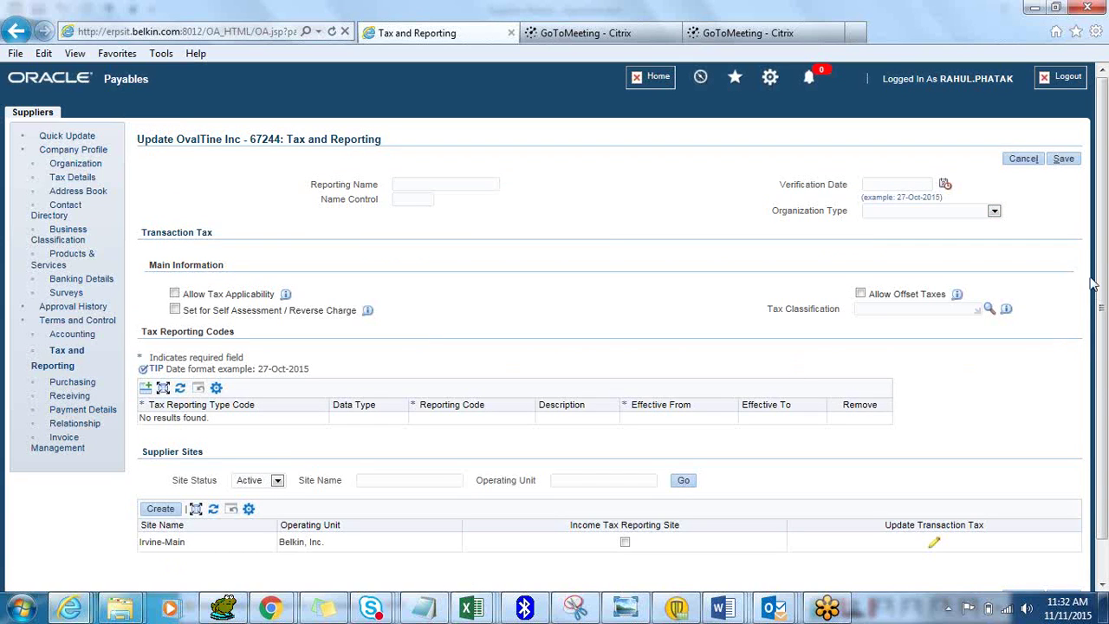
left_click_drag(1103, 260, 1102, 319)
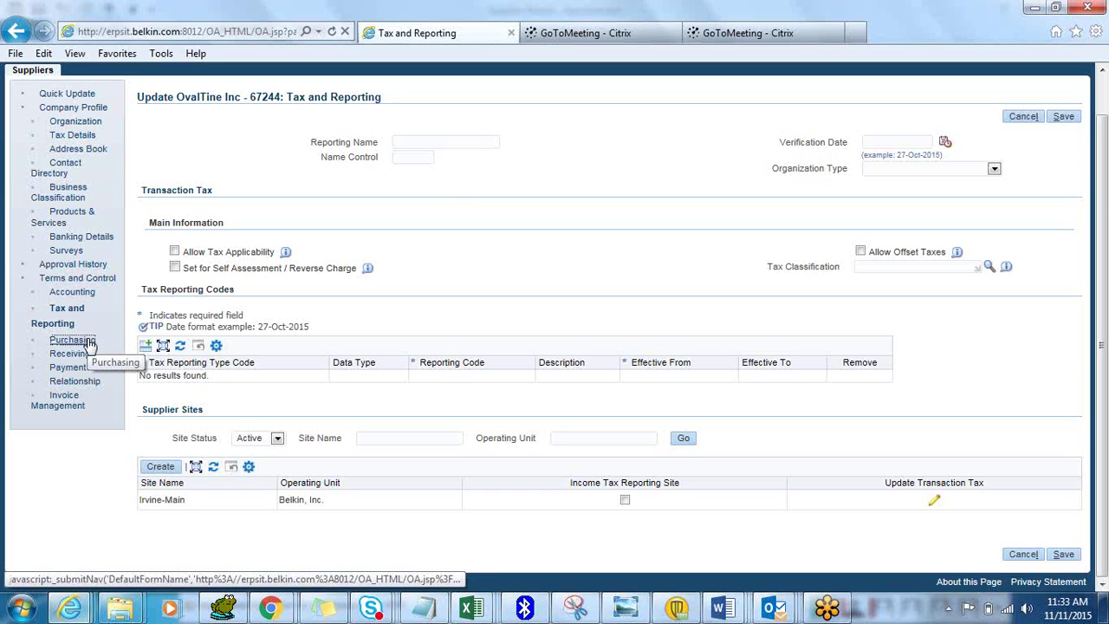
left_click(90, 343)
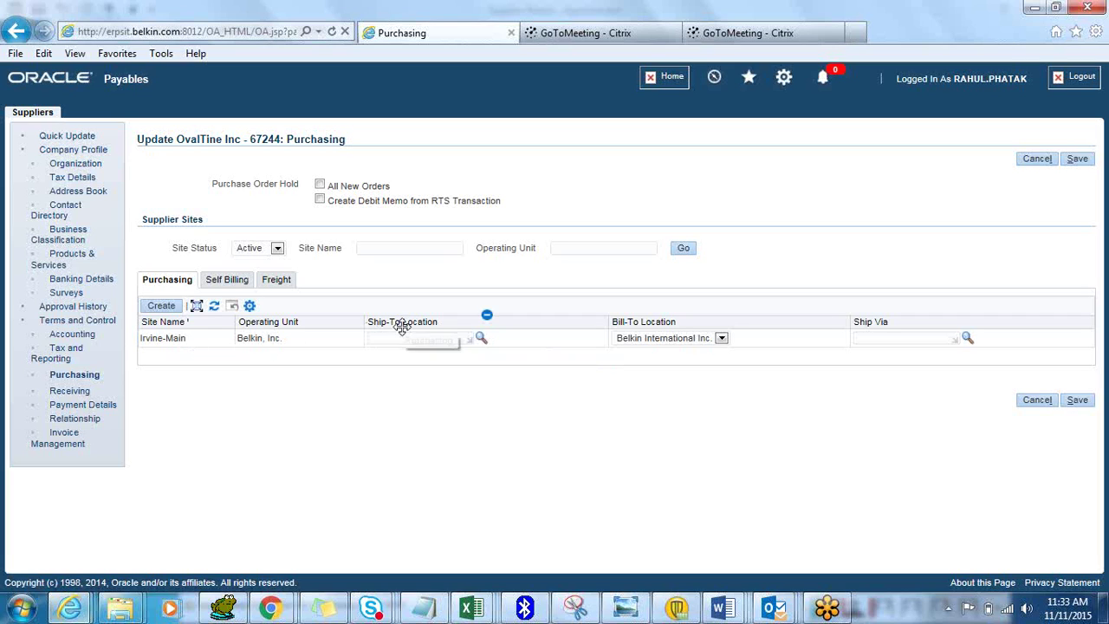
Set Irvine-Main's ship-to location to Belkin Inc. from the Bel location search
left_click(481, 340)
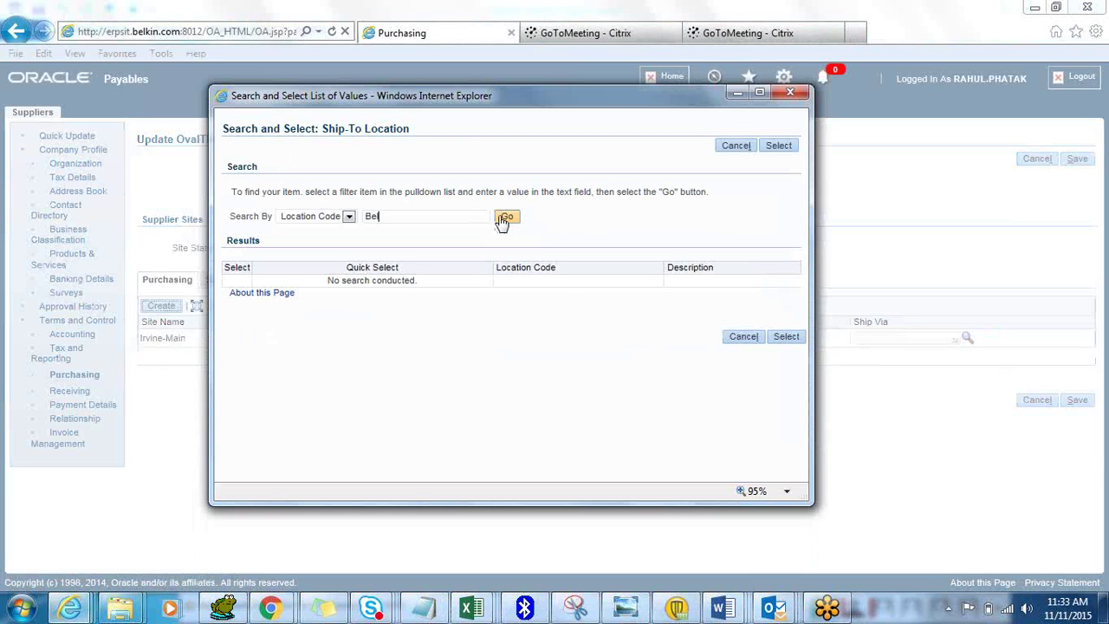
left_click(506, 217)
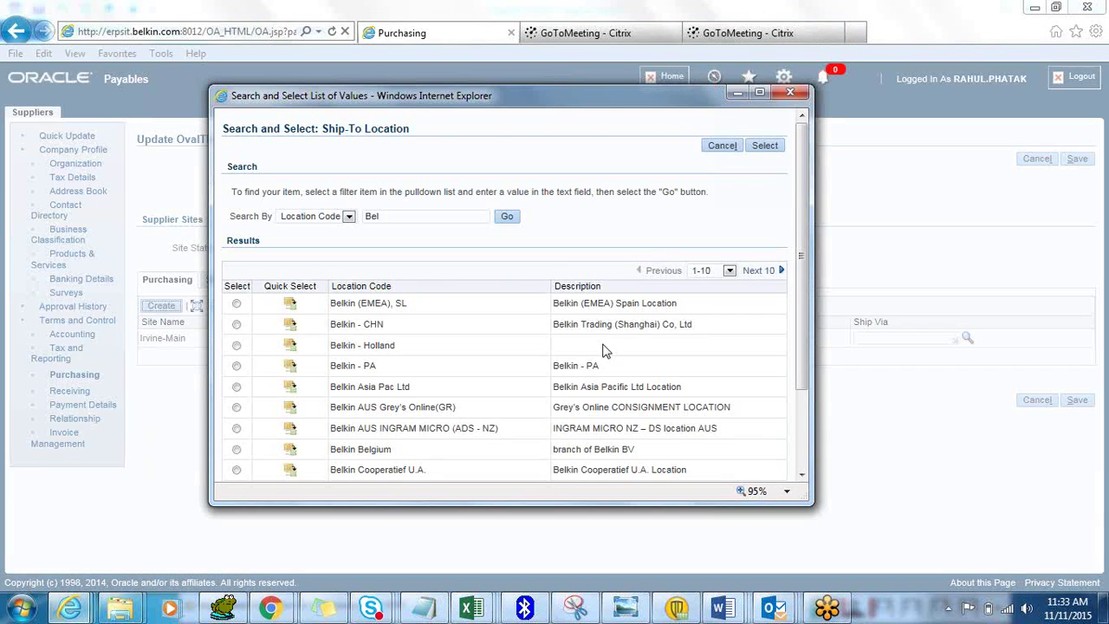
scroll(801, 323, "down", 3)
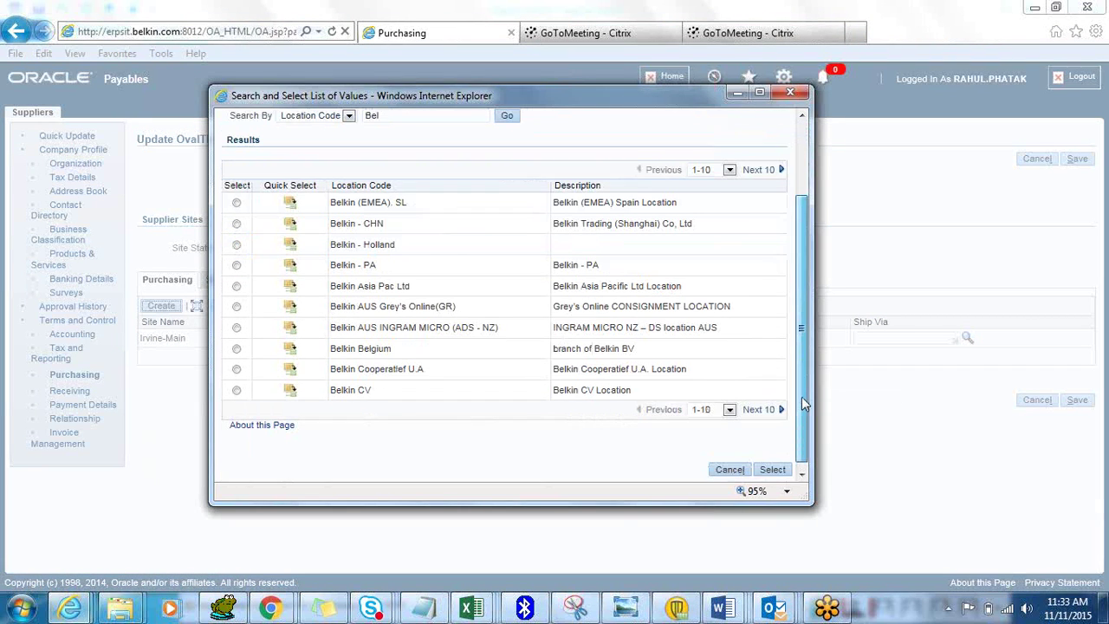
left_click(766, 407)
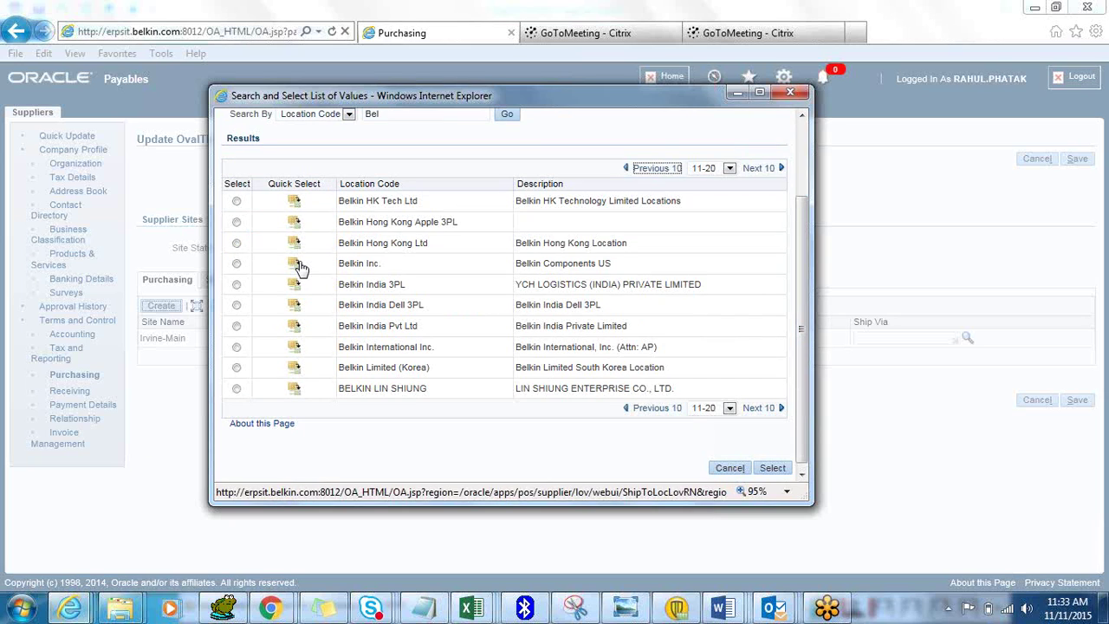
left_click(295, 267)
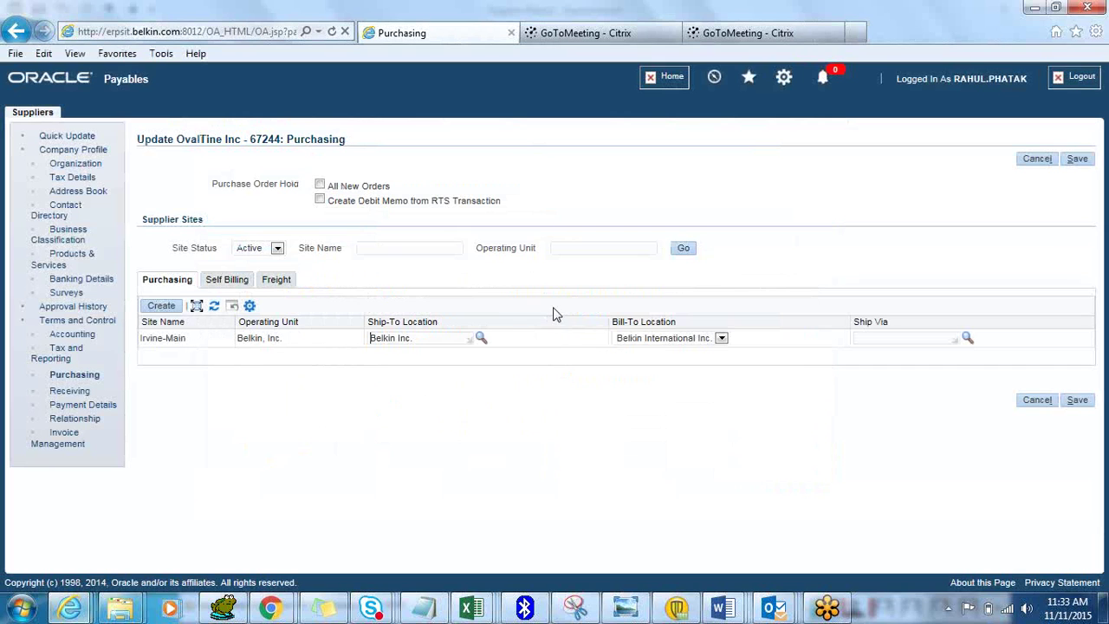
Set the ship-via carrier to BEST and save the purchasing changes
left_click(862, 339)
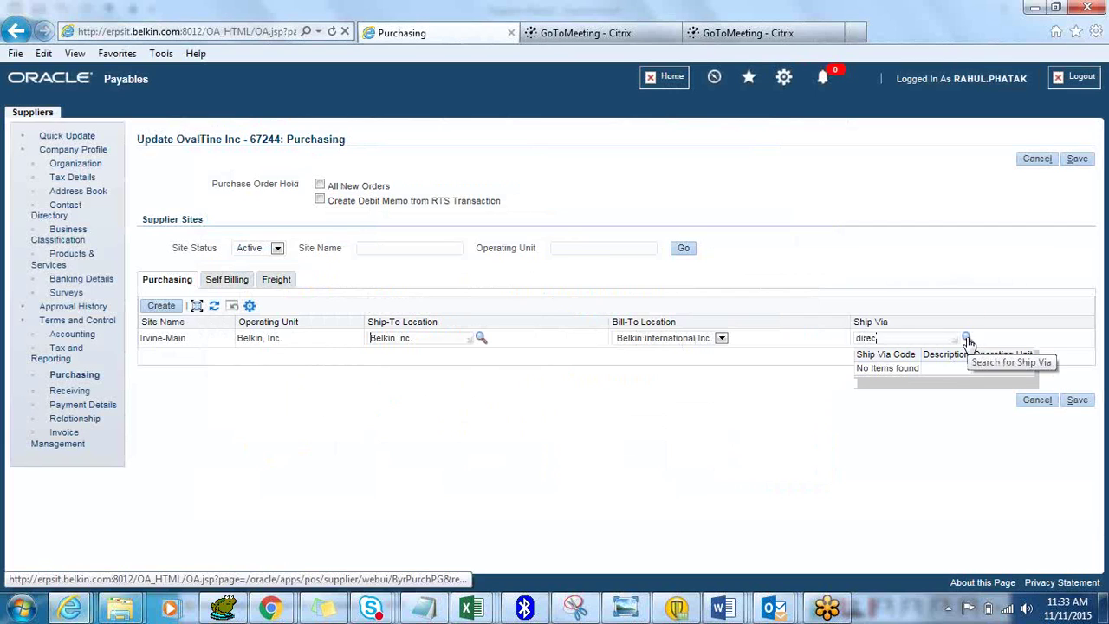
key("BackSpace")
key("BackSpace")
key("BackSpace")
key("BackSpace")
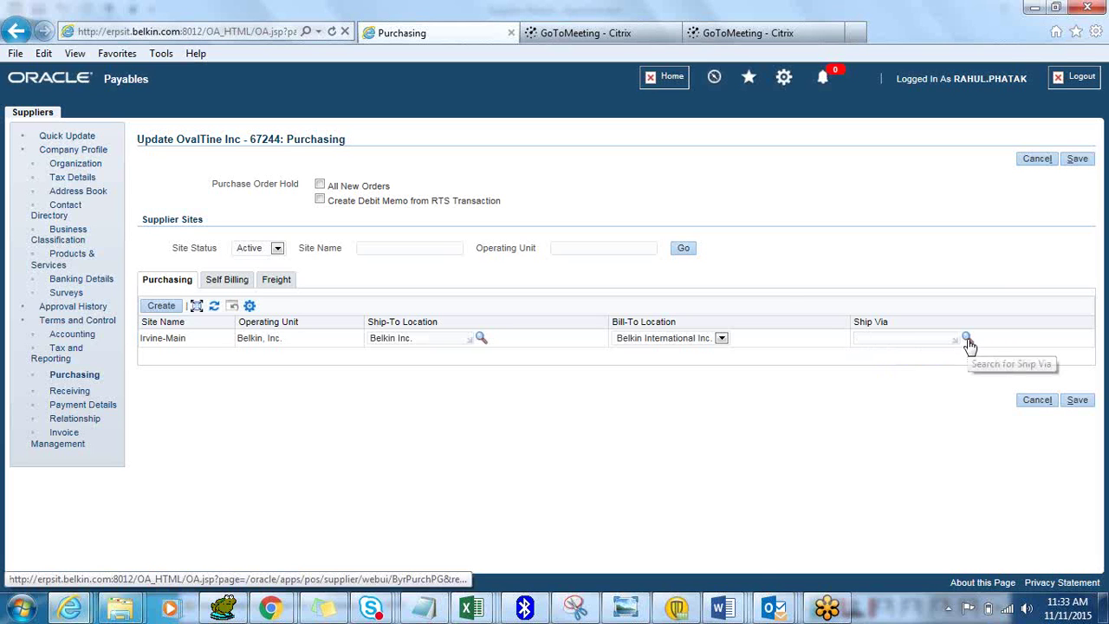
left_click(967, 339)
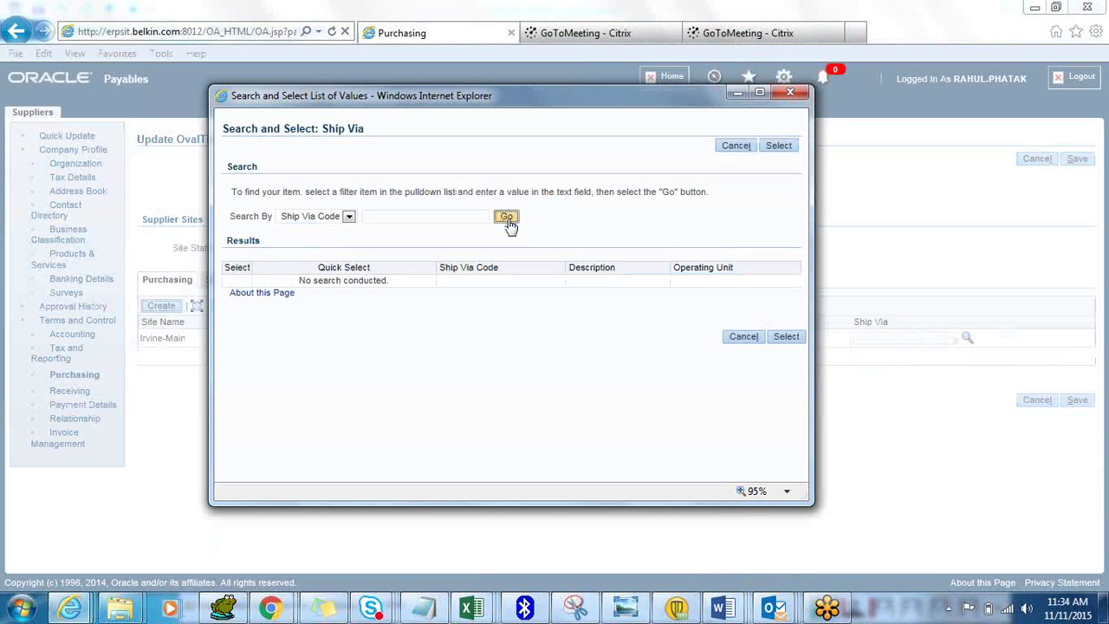
left_click(507, 218)
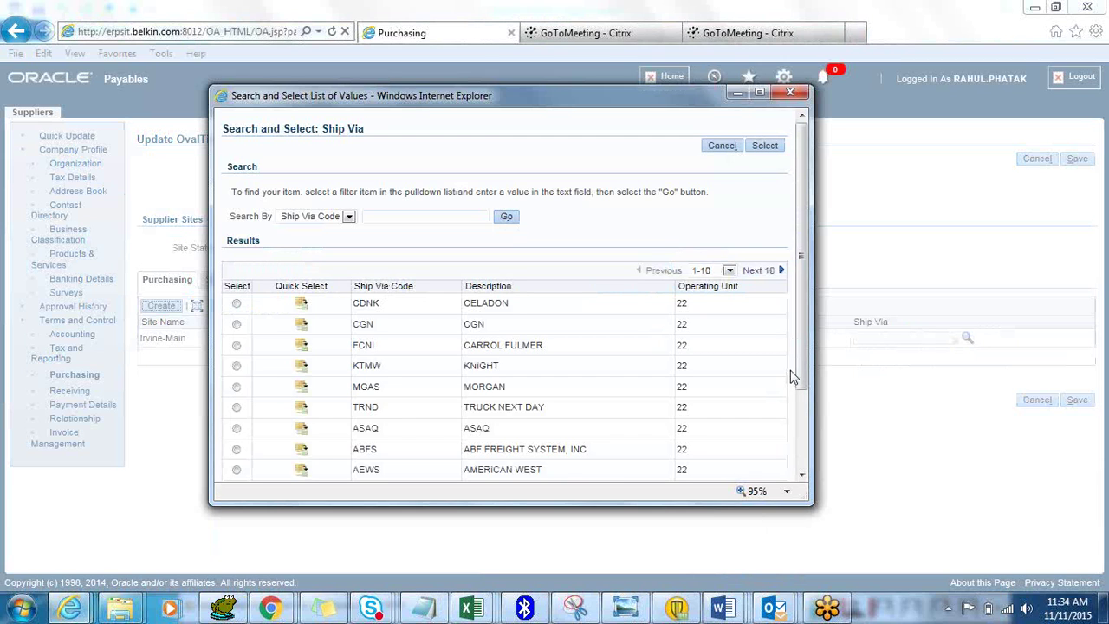
left_click_drag(798, 367, 800, 425)
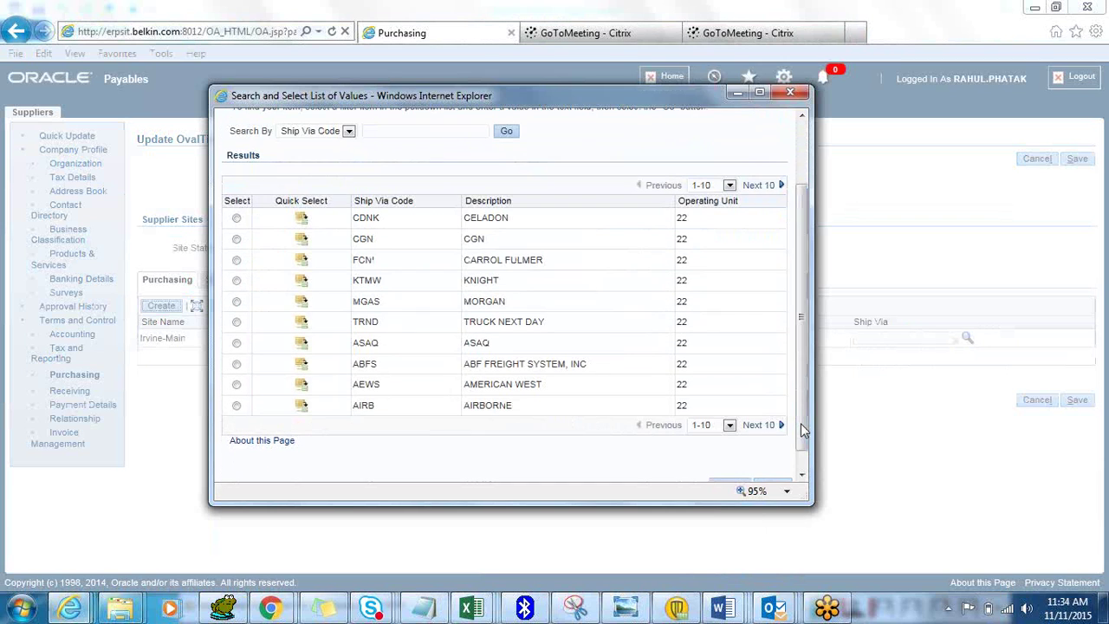
left_click(775, 429)
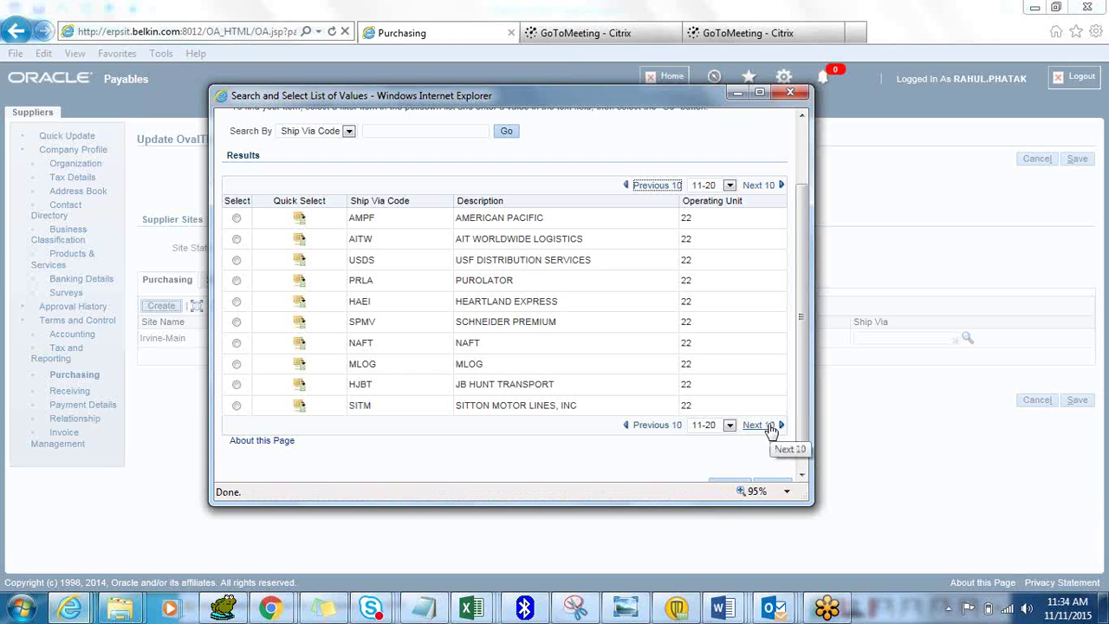
left_click(769, 428)
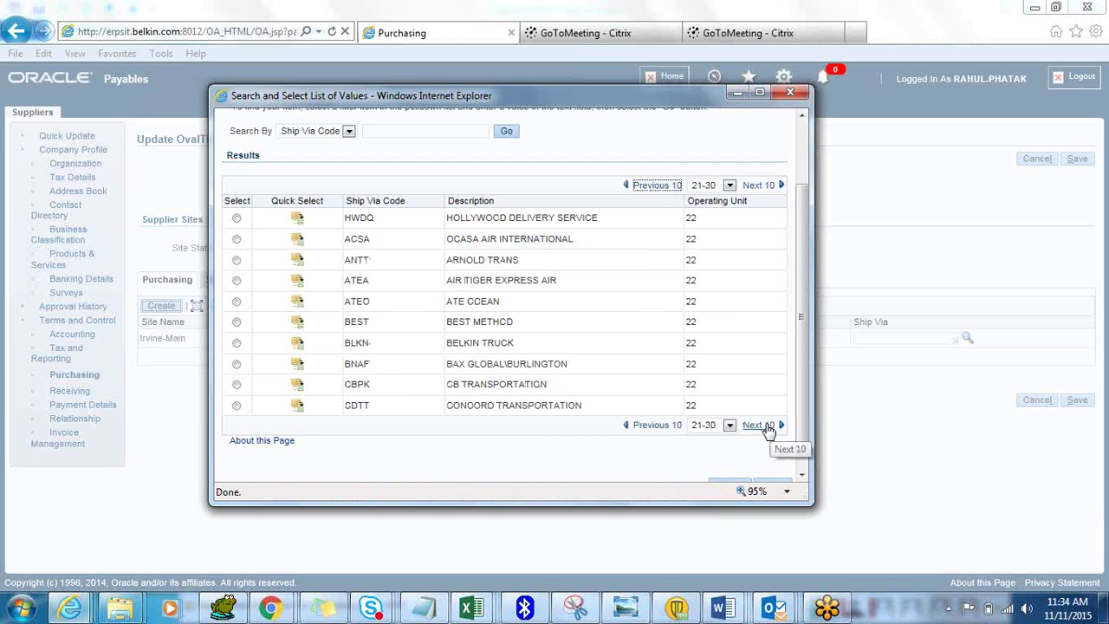
left_click(299, 322)
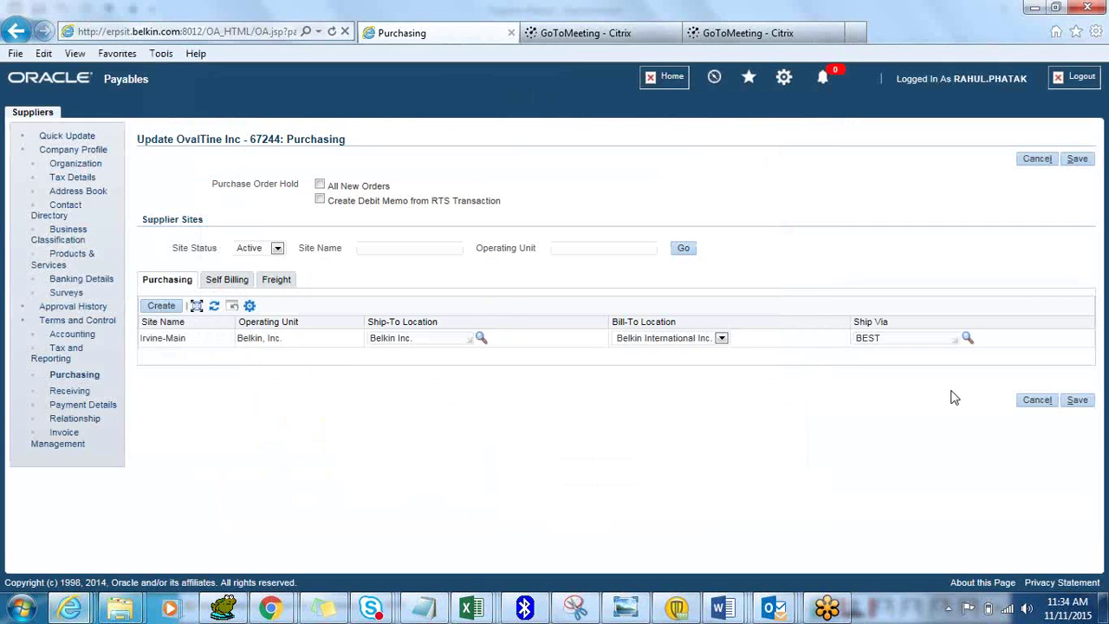
left_click(1078, 401)
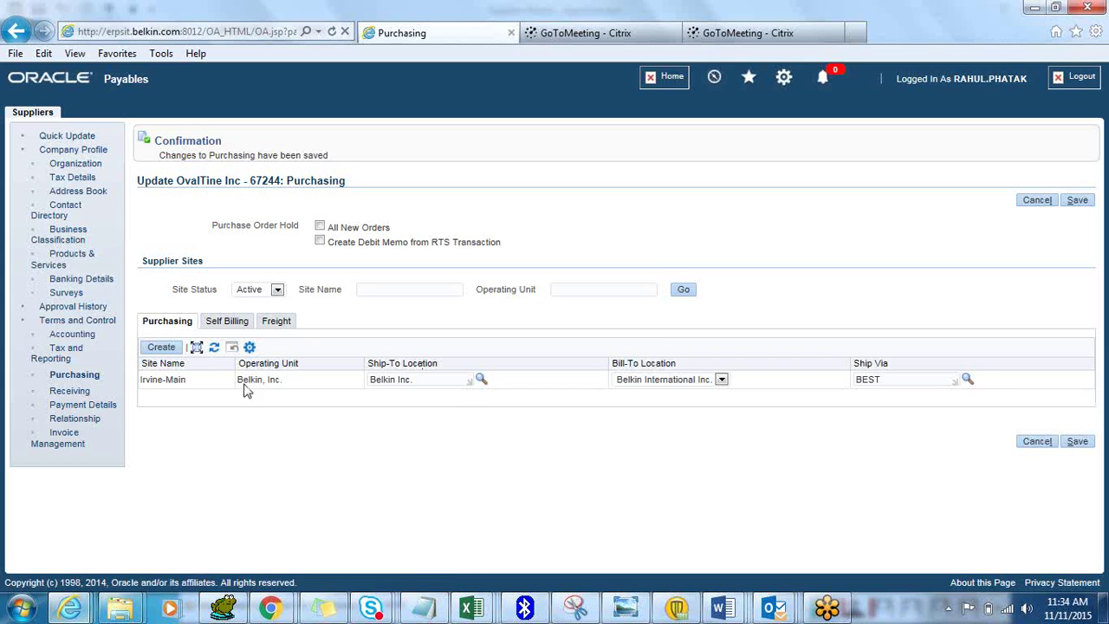
Set Match Approval Level 3-Way and exception None, and allow substitute and unordered receipts
left_click(79, 396)
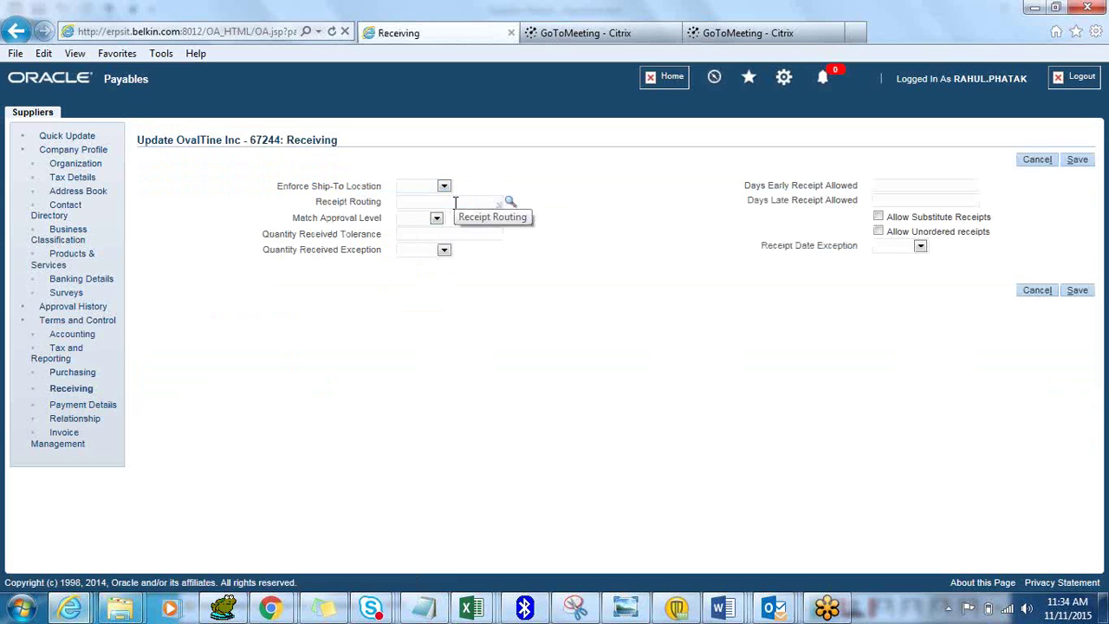
left_click(435, 220)
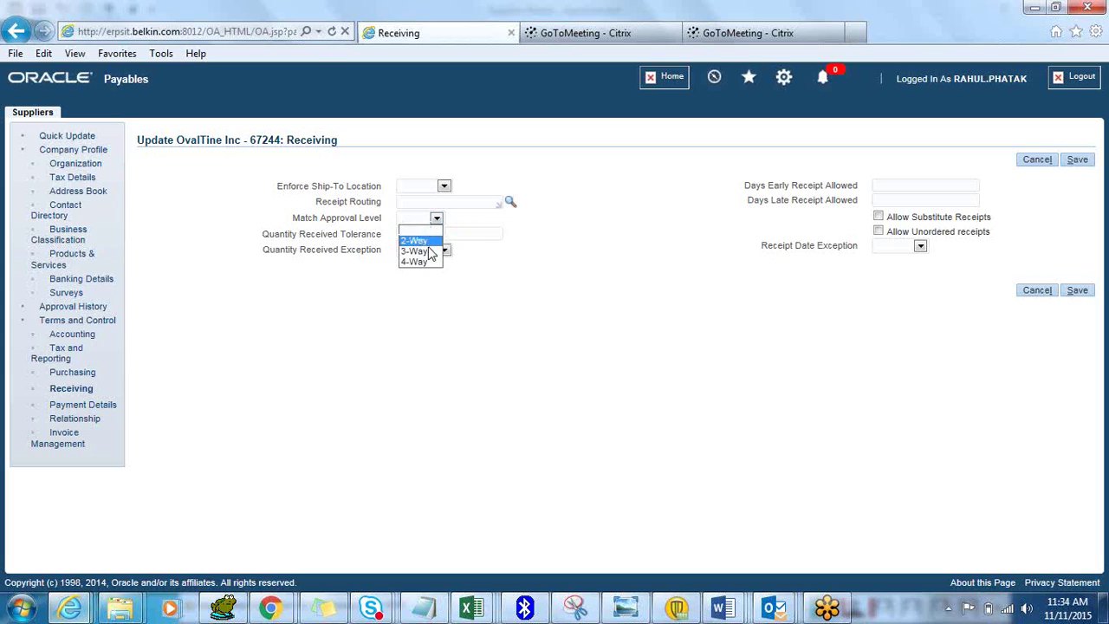
left_click(416, 251)
left_click(442, 251)
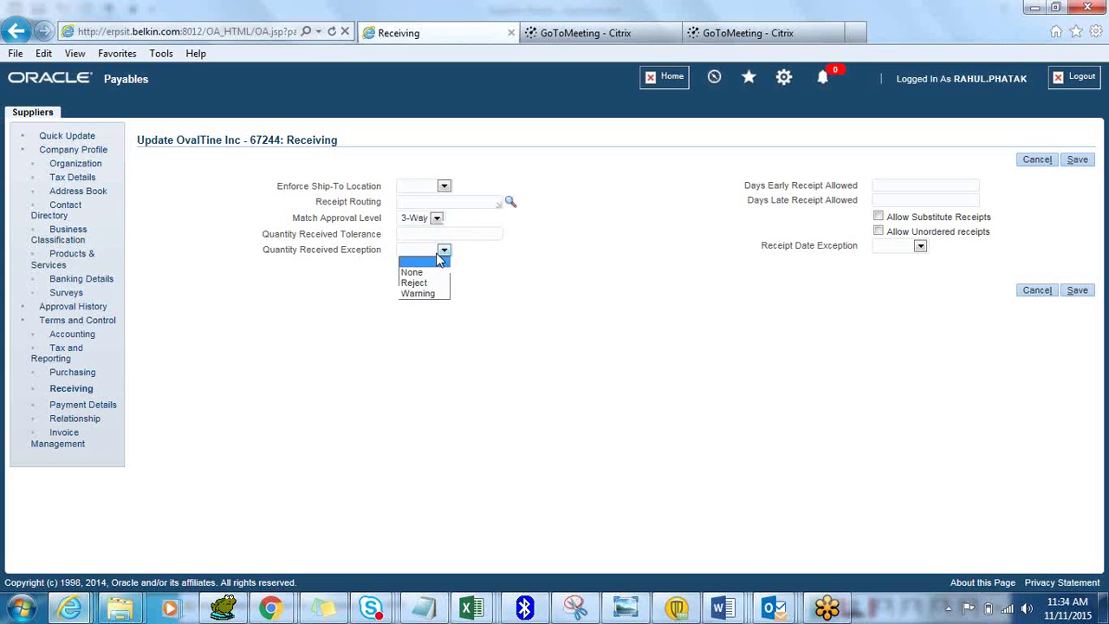
left_click(435, 274)
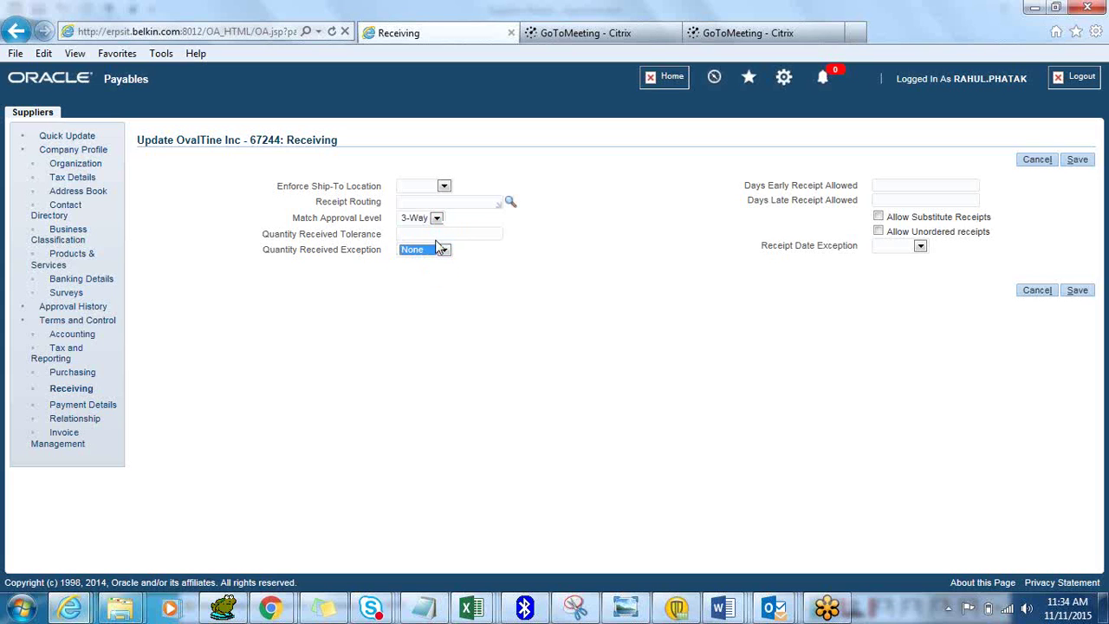
left_click(878, 217)
left_click(879, 232)
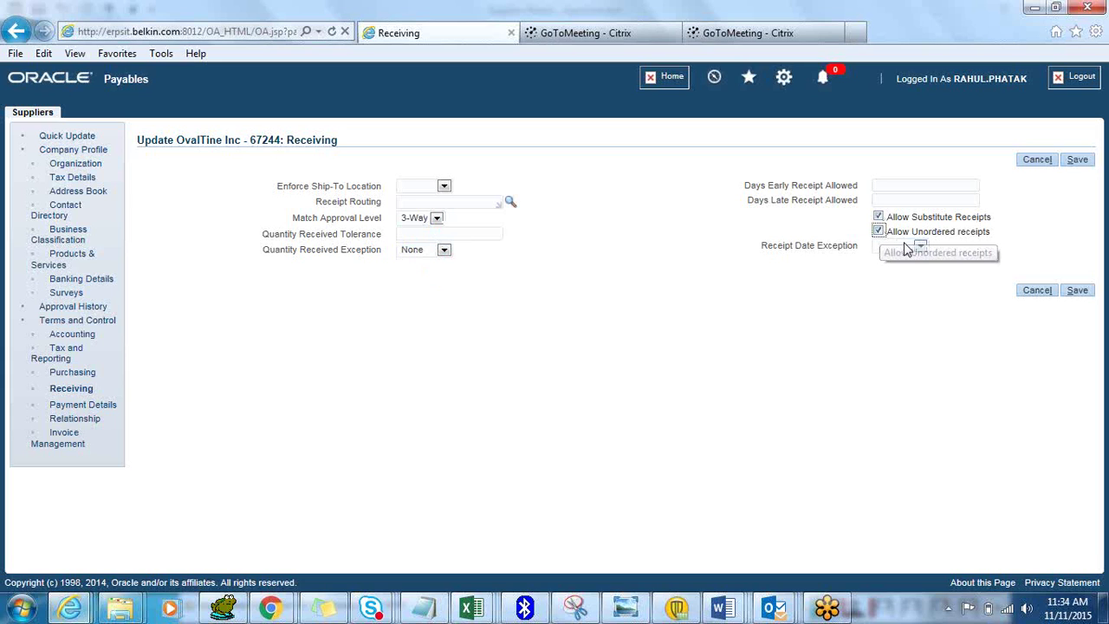
Enter 5 days early and late, set Direct Delivery receipt routing, and save
left_click(904, 185)
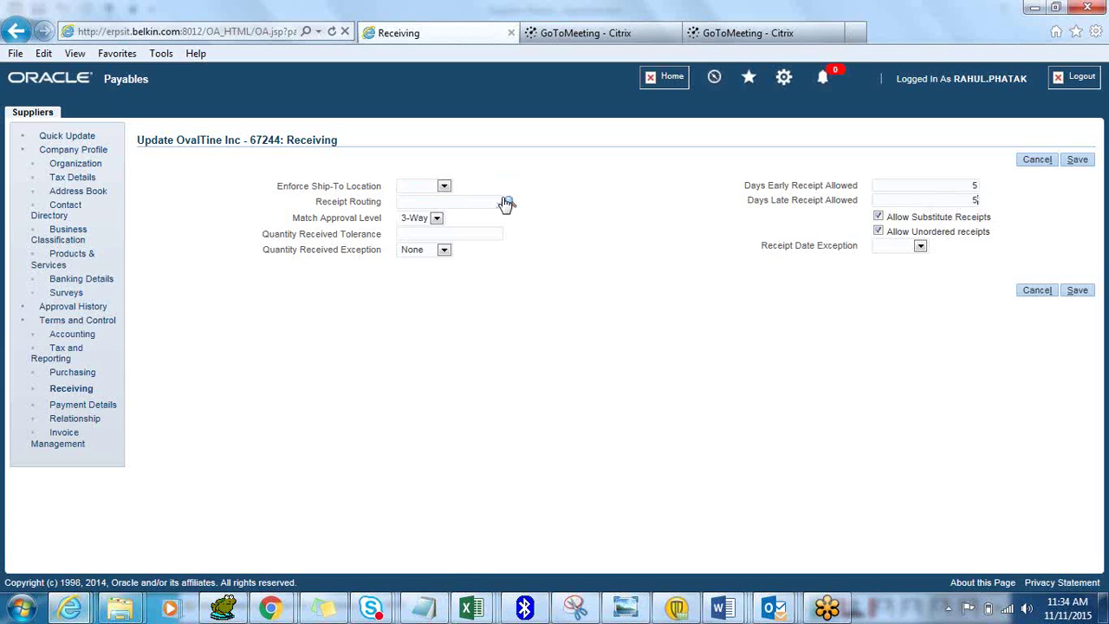
left_click(508, 202)
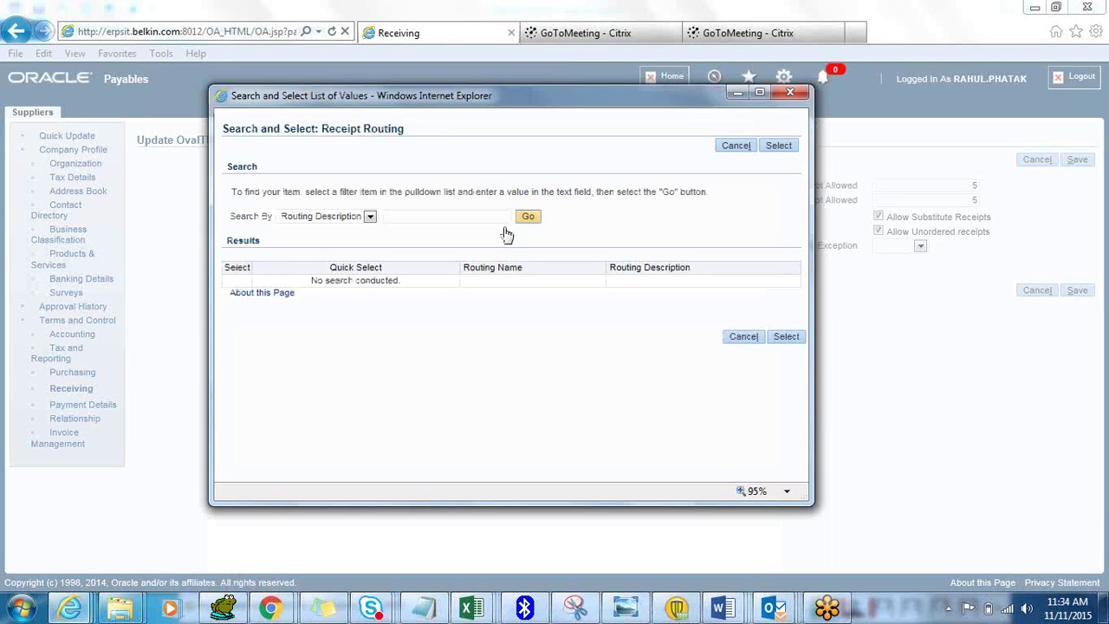
left_click(527, 216)
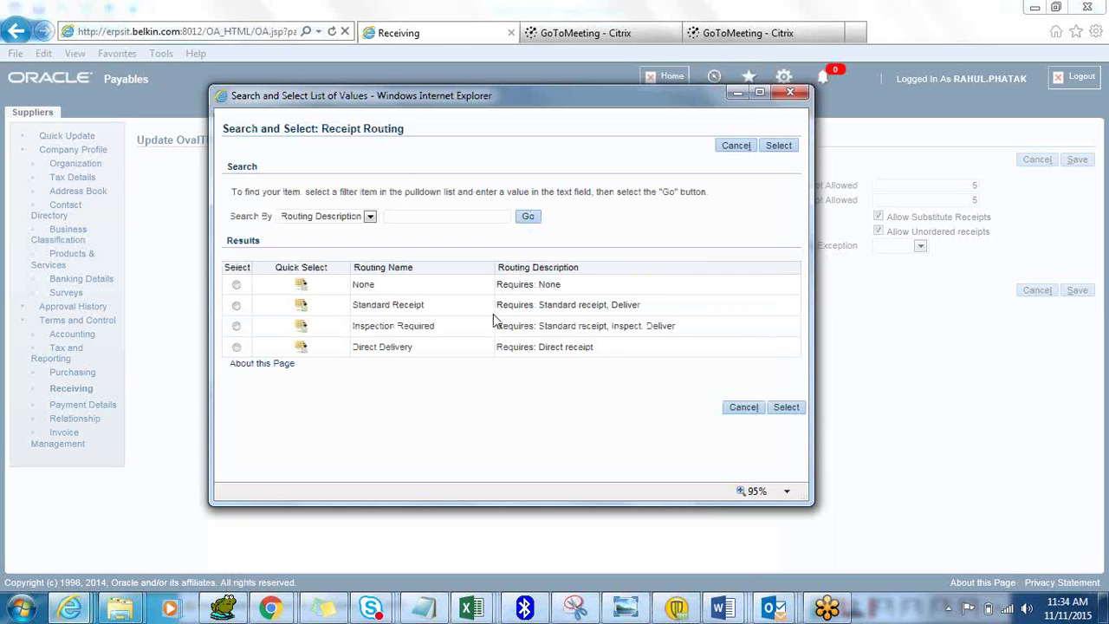
left_click(300, 347)
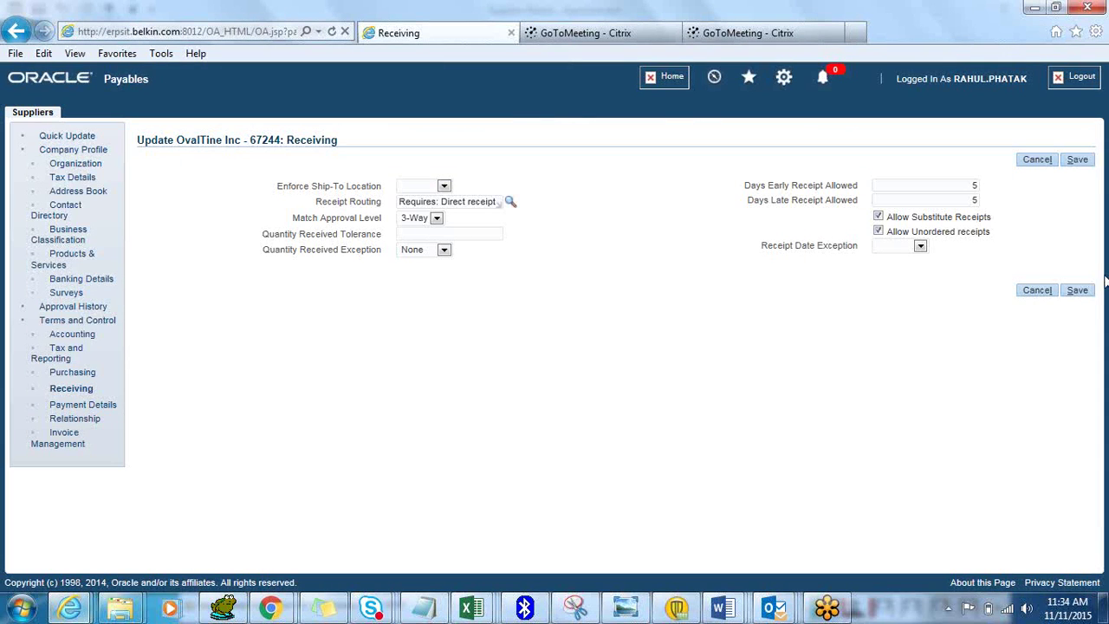
left_click(1083, 293)
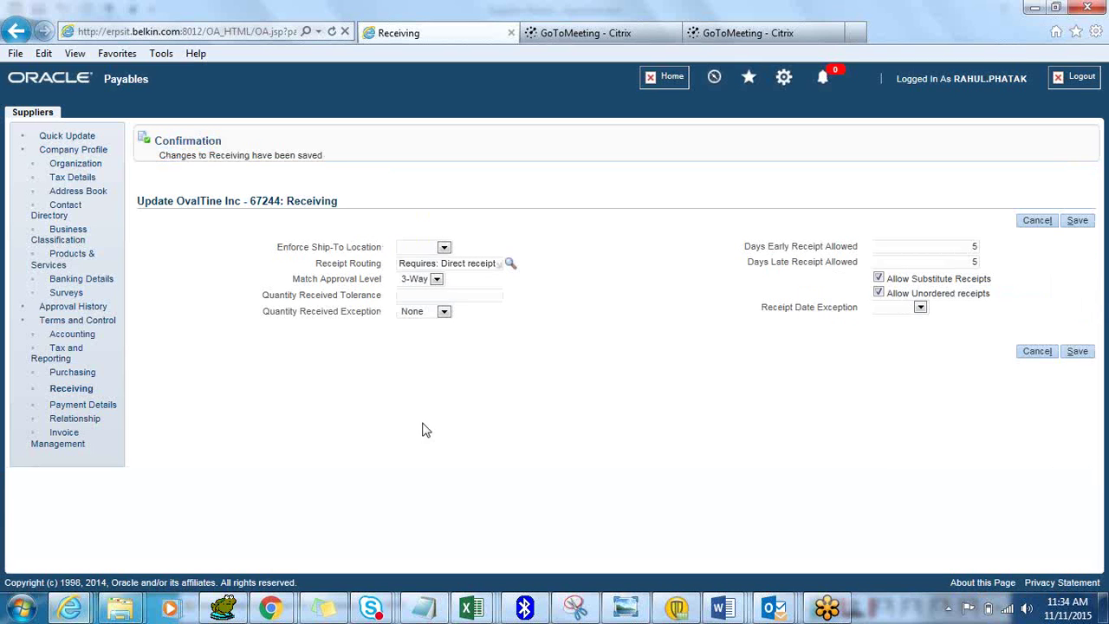
Mark the Check payment method as OvalTine Inc's default and save the payment details
left_click(65, 404)
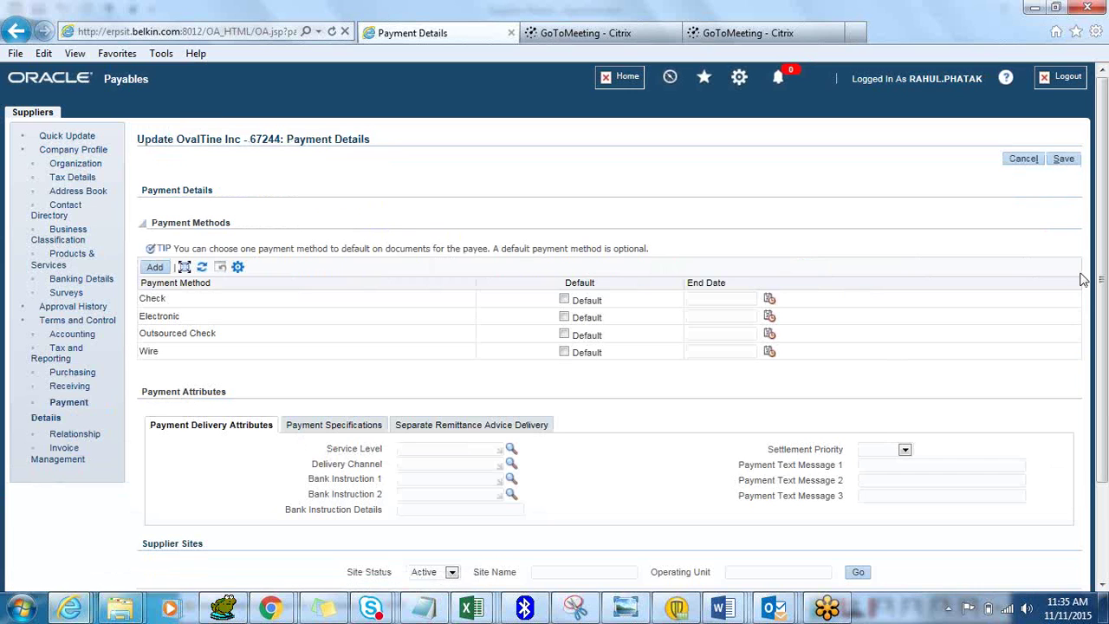
left_click_drag(1104, 245, 1105, 269)
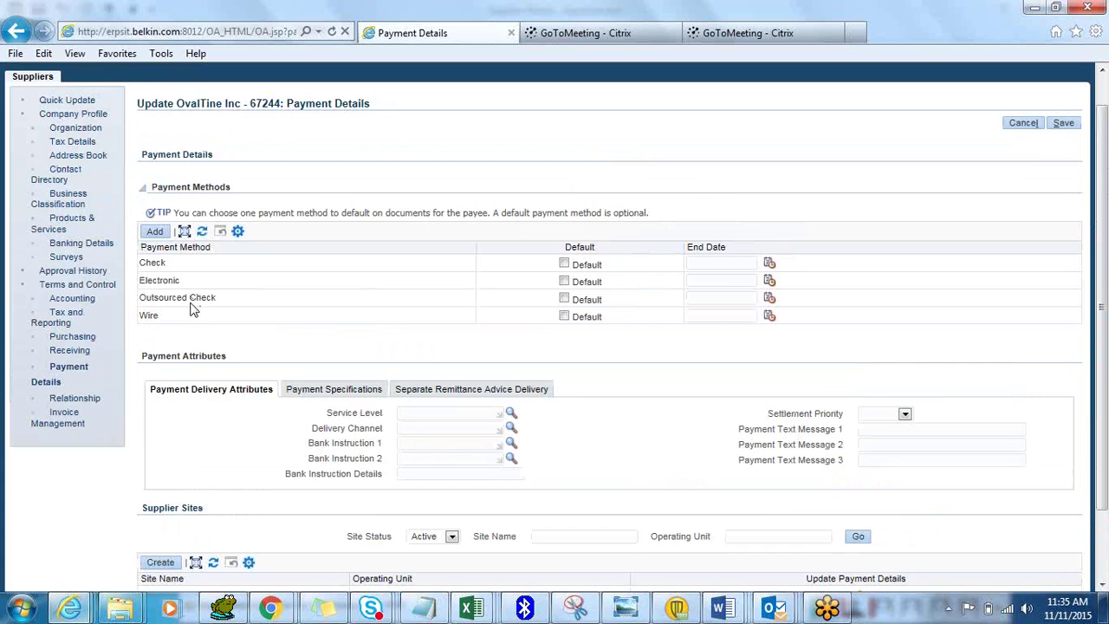
left_click(564, 264)
left_click_drag(1102, 351, 1103, 317)
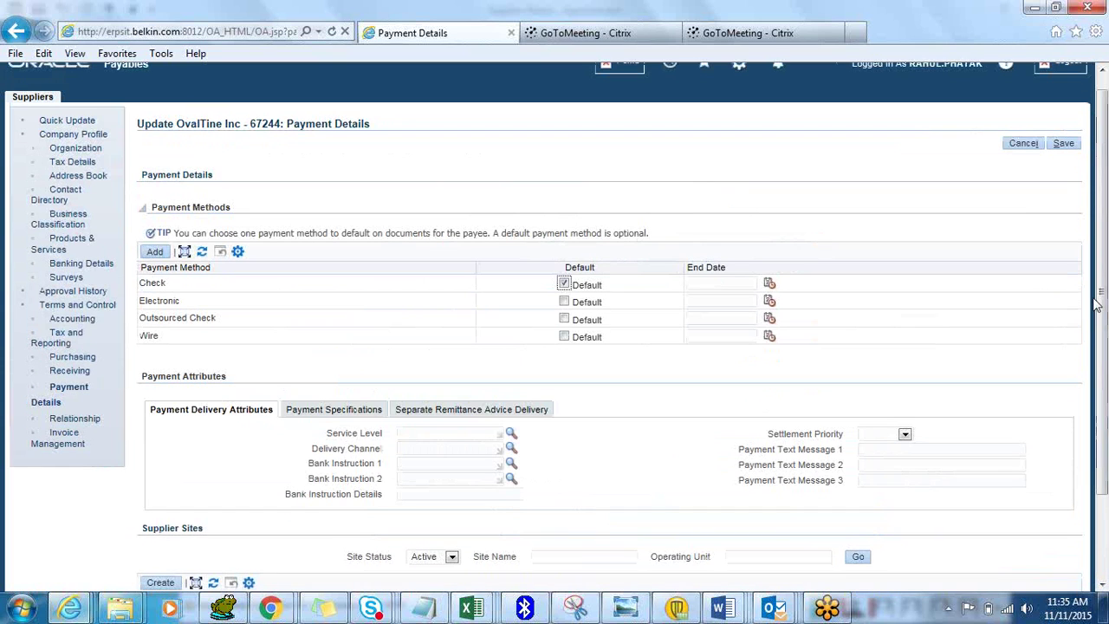
left_click(1062, 144)
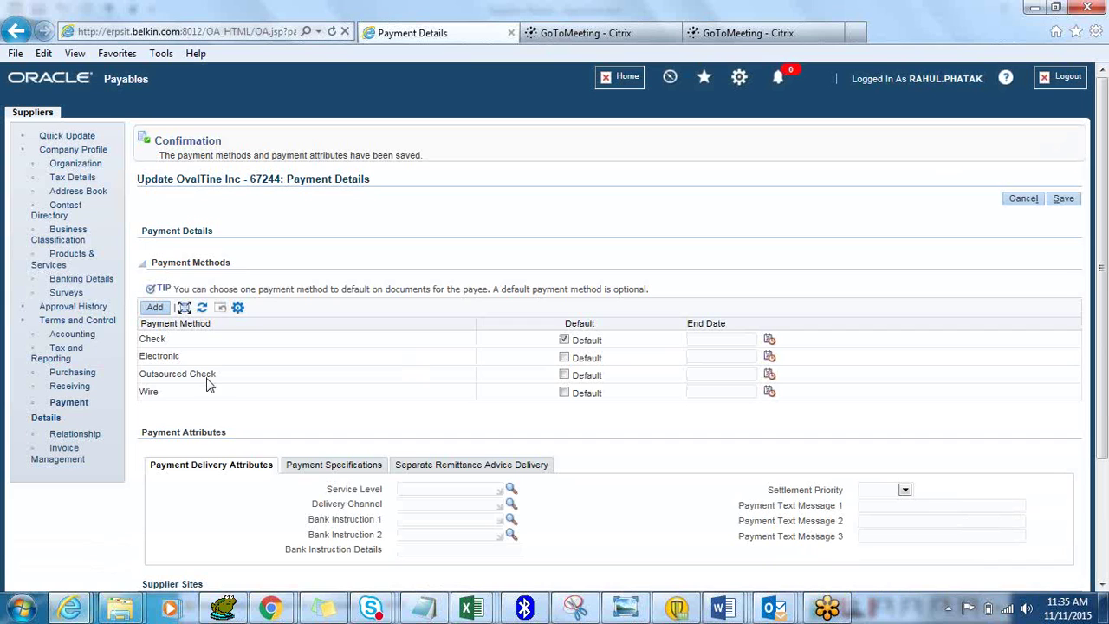
Go through Relationship and Invoice Management back to OvalTine Inc's Purchasing page
left_click(68, 434)
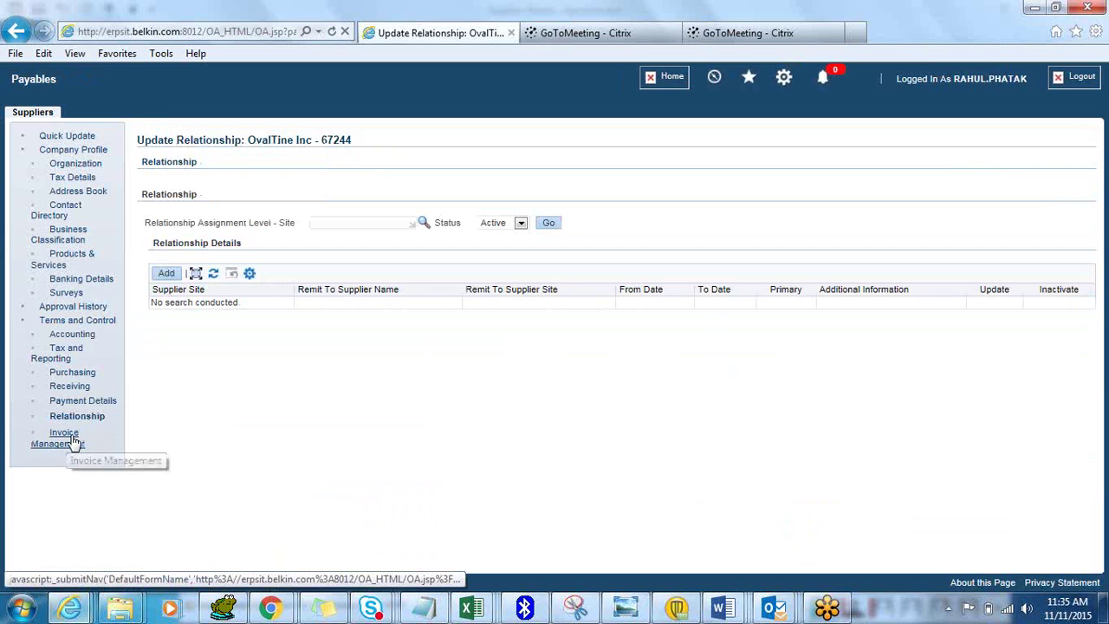
left_click(74, 442)
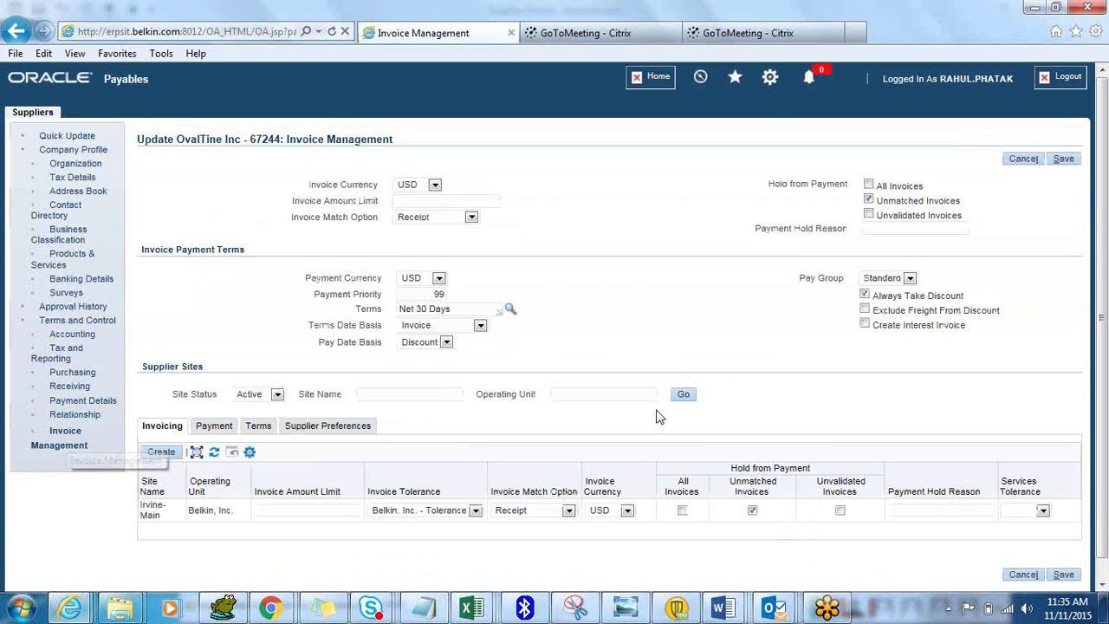
left_click_drag(1105, 321, 1105, 356)
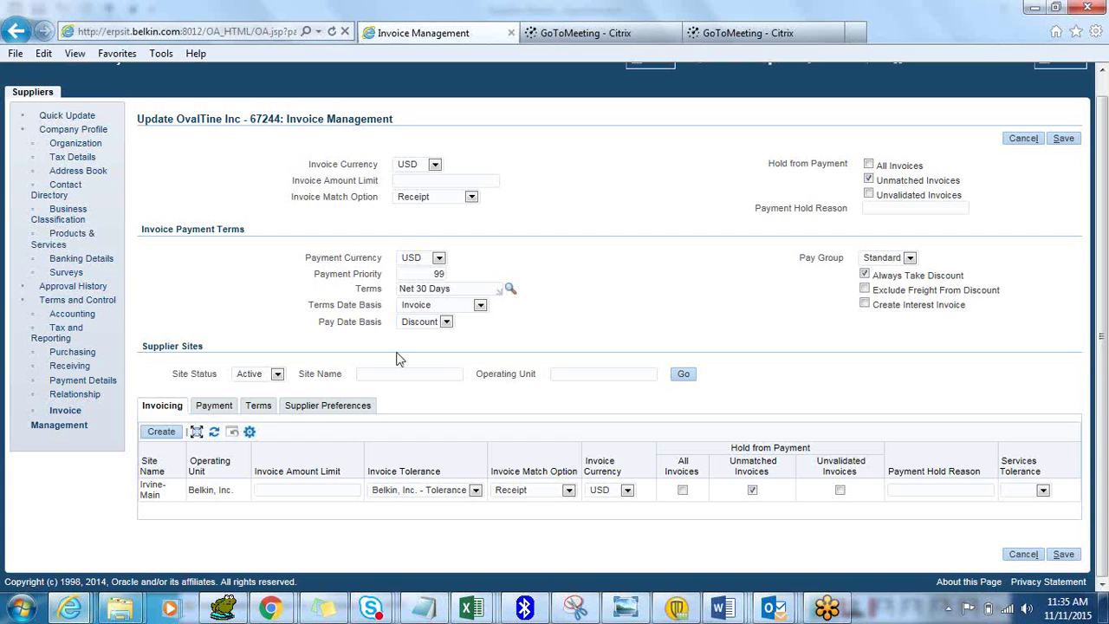
left_click(78, 357)
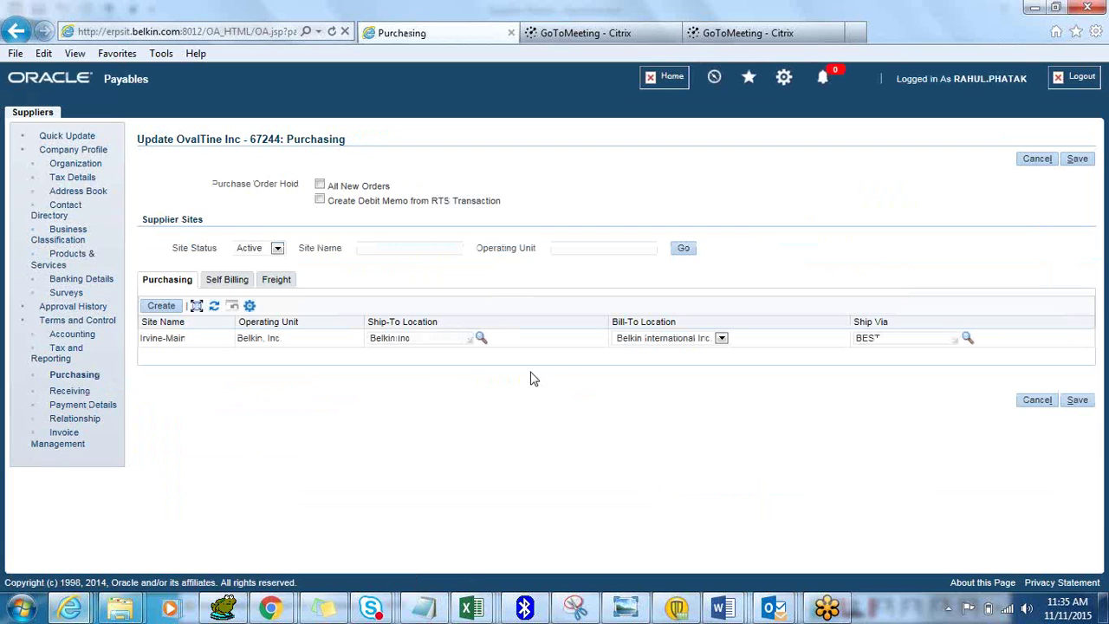
Set Irvine-Main's self-billing to Pay On Receipt, Receipt summary level, RTS debit memos, and save
left_click(227, 281)
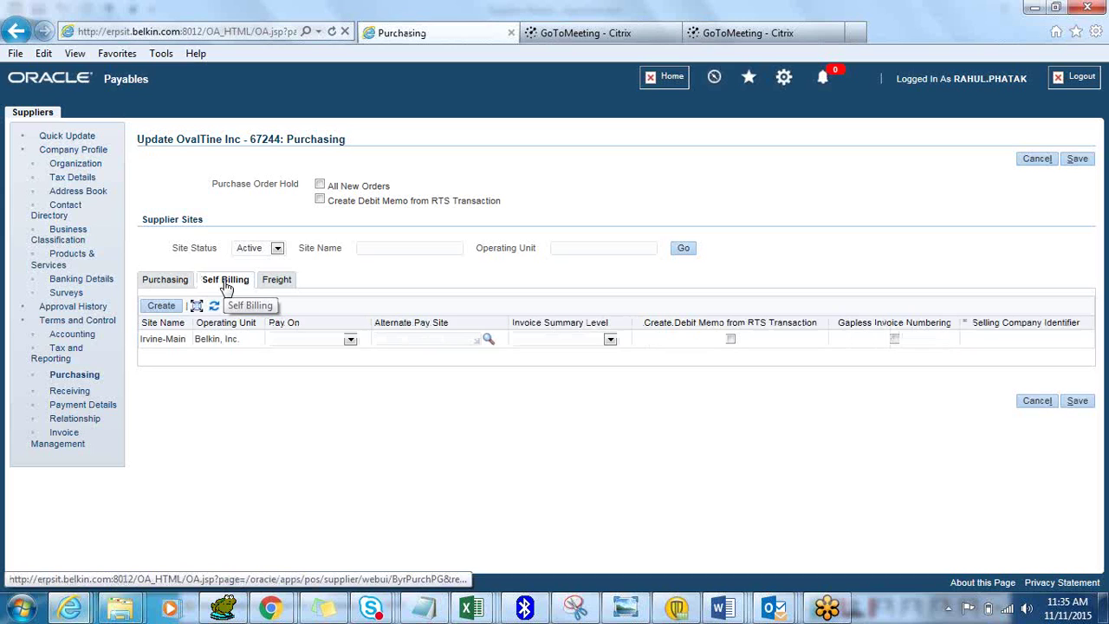
left_click(349, 340)
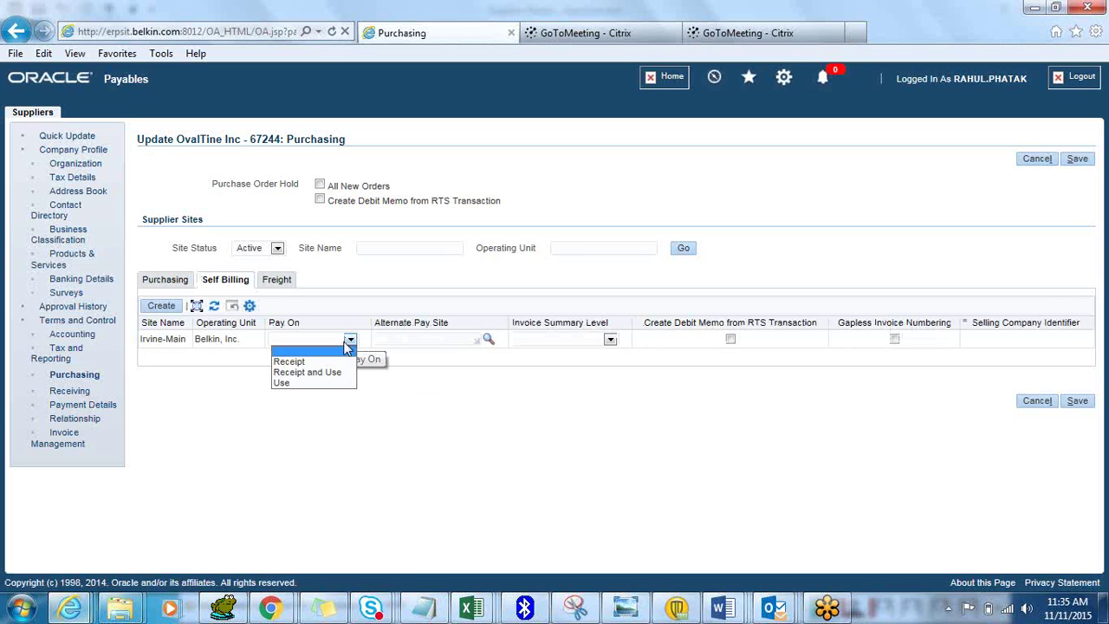
left_click(336, 362)
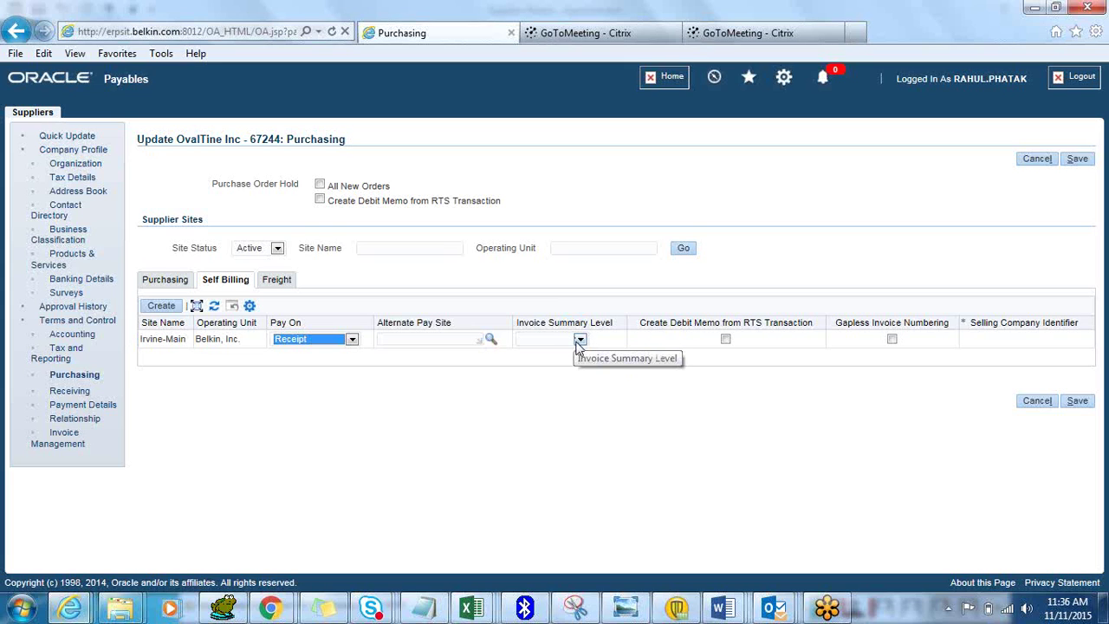
left_click(580, 340)
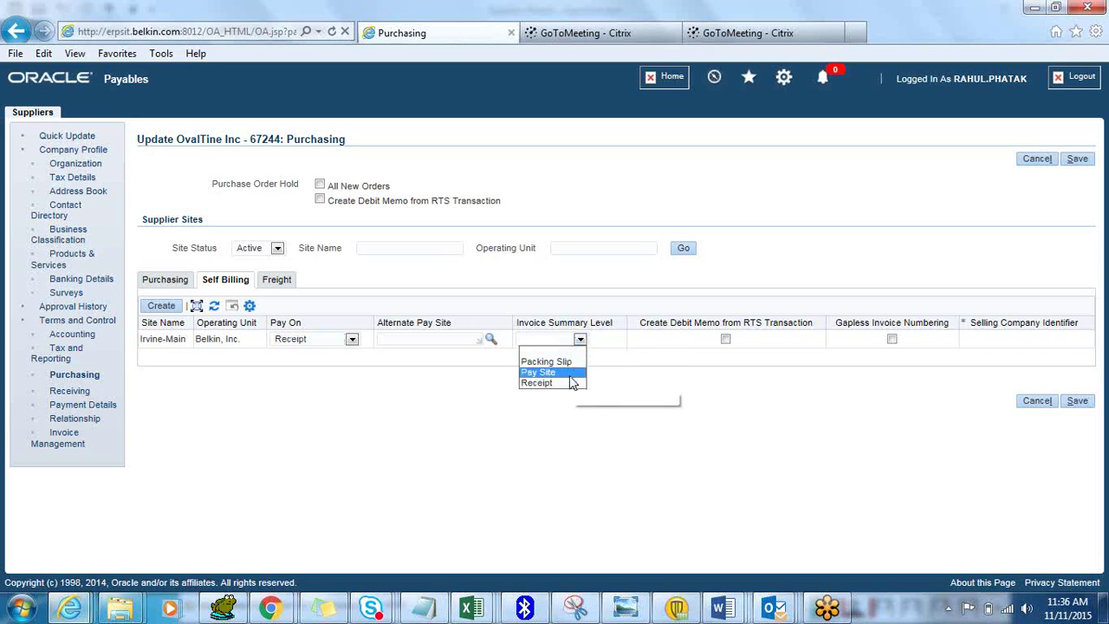
left_click(569, 382)
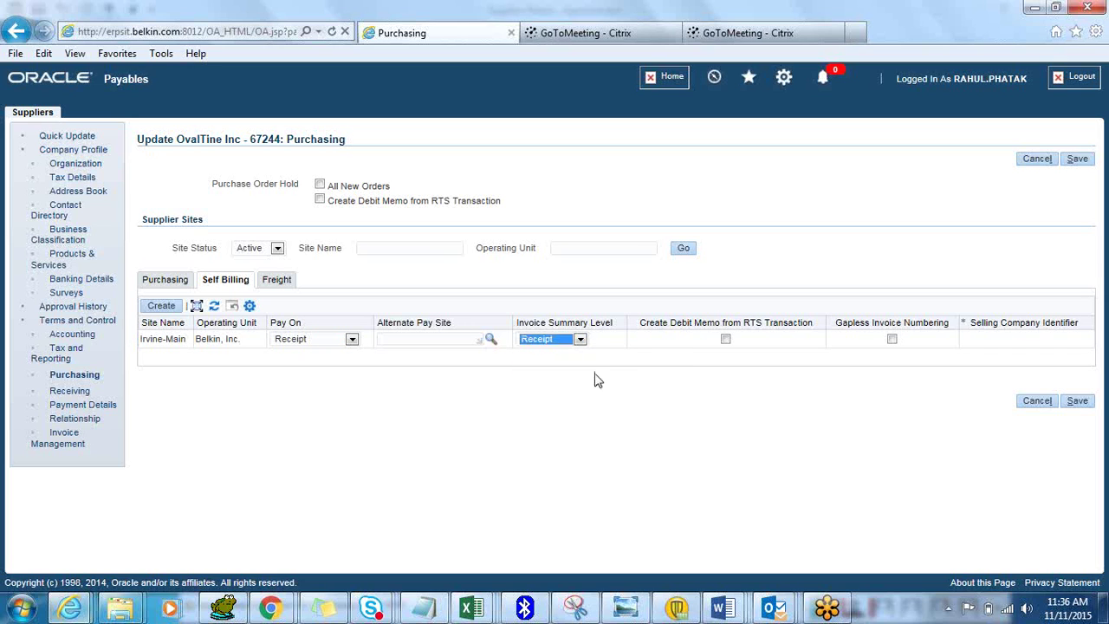
left_click(726, 338)
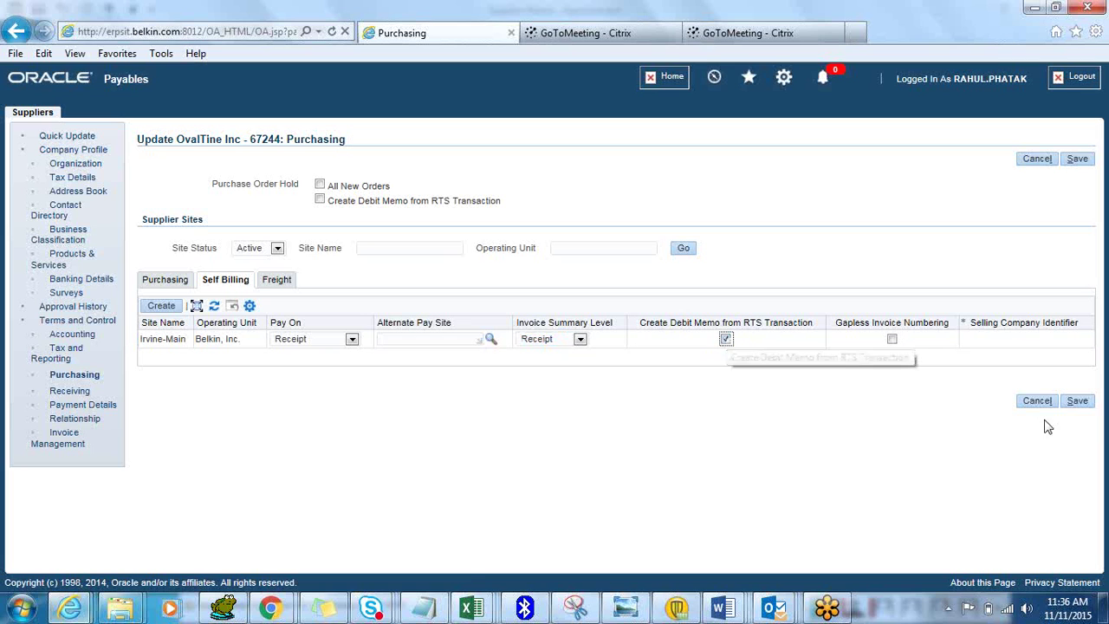
left_click(1075, 403)
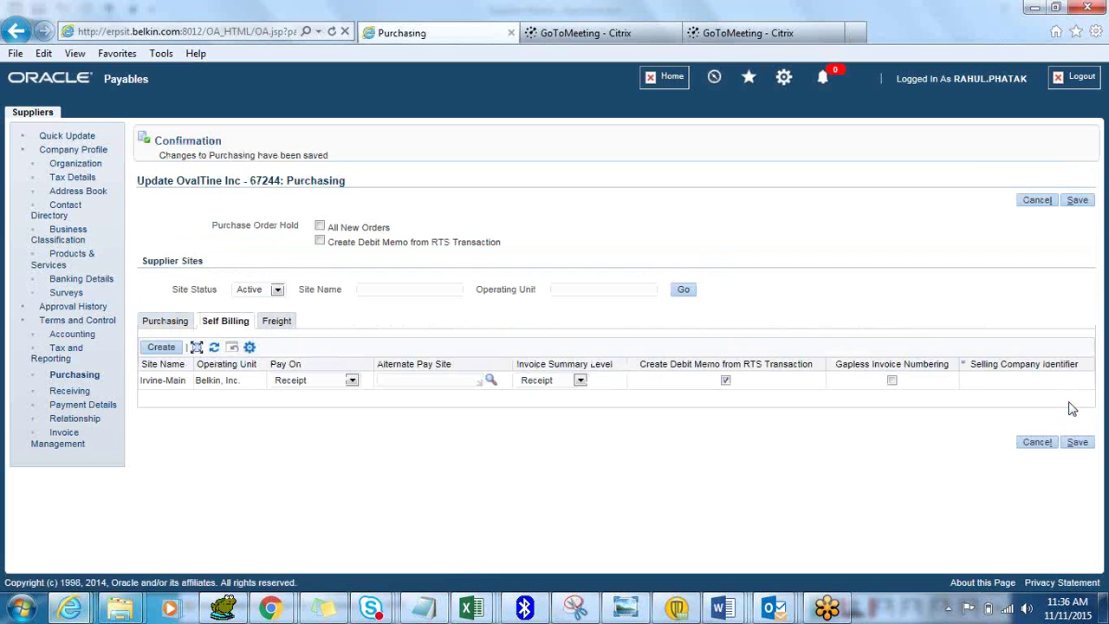
Check the Freight tab's FOB list for Irvine-Main without choosing a value
left_click(279, 323)
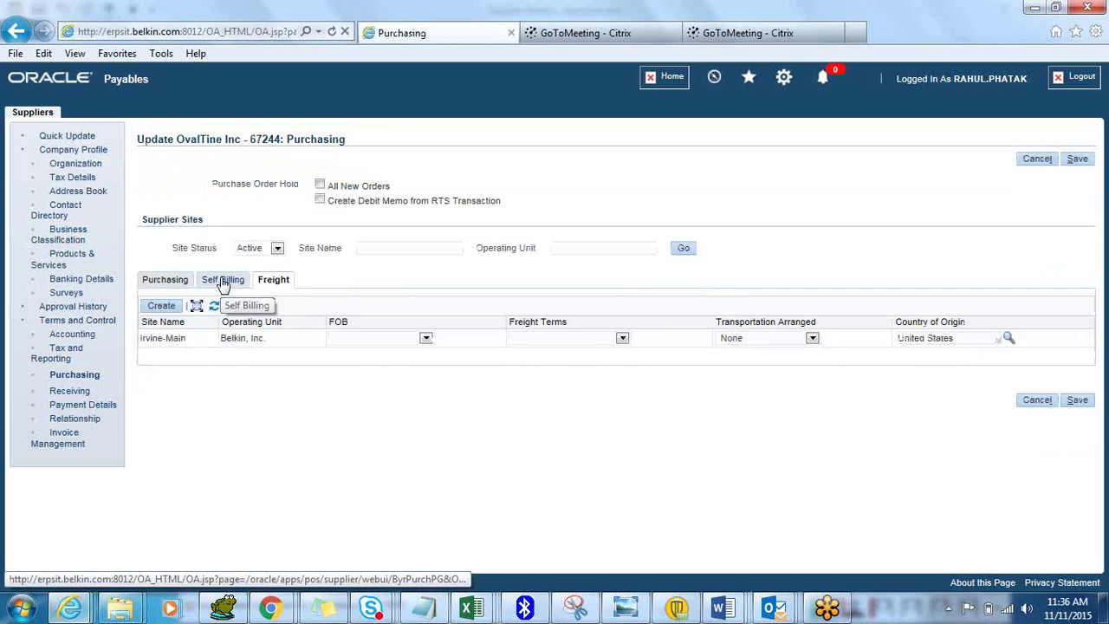
left_click(425, 337)
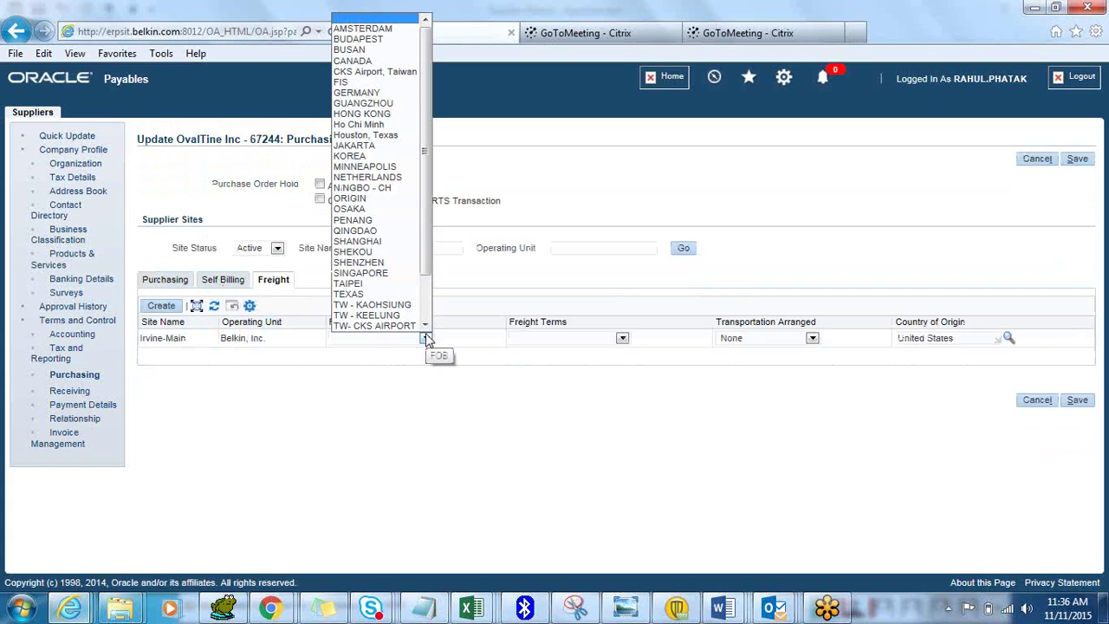
left_click(553, 477)
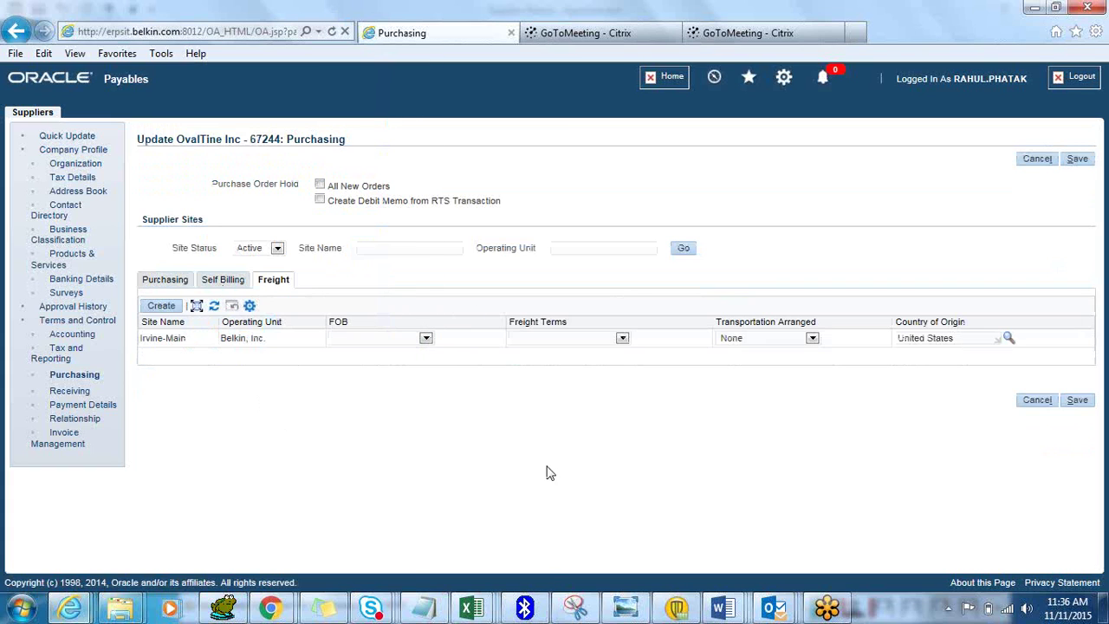
Set Irvine-Main's invoice match option to Purchase Order
left_click(82, 442)
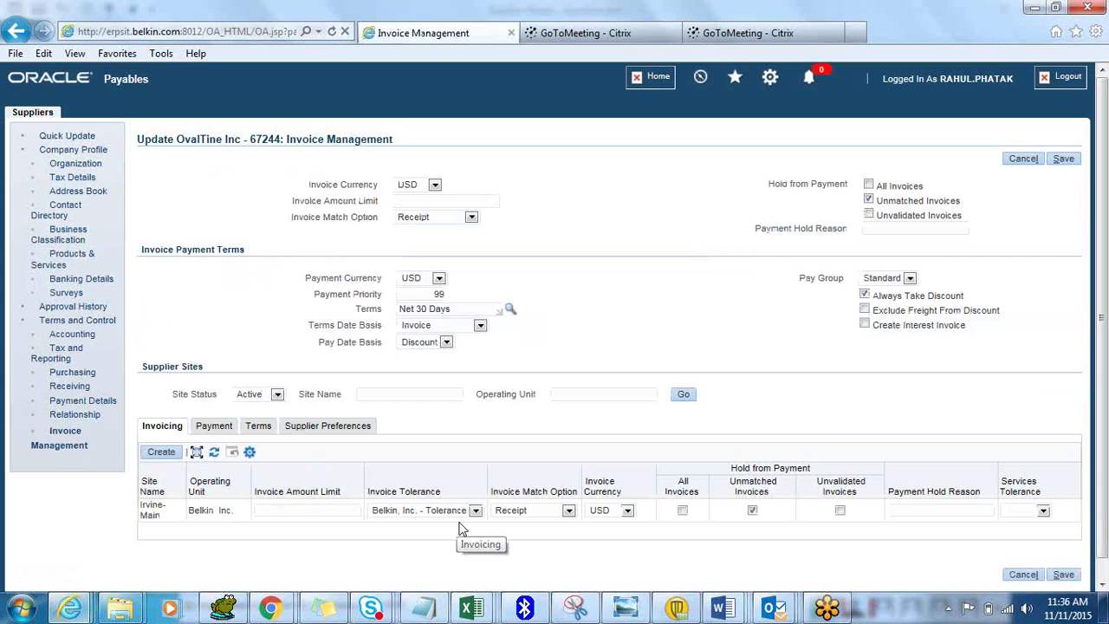
left_click(567, 511)
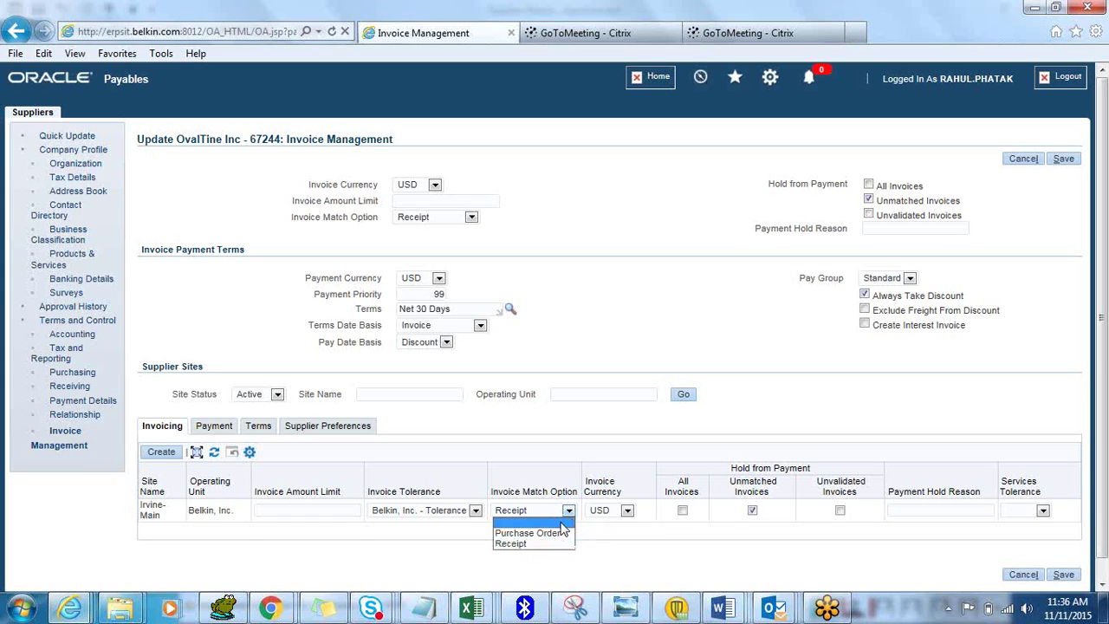
left_click(555, 536)
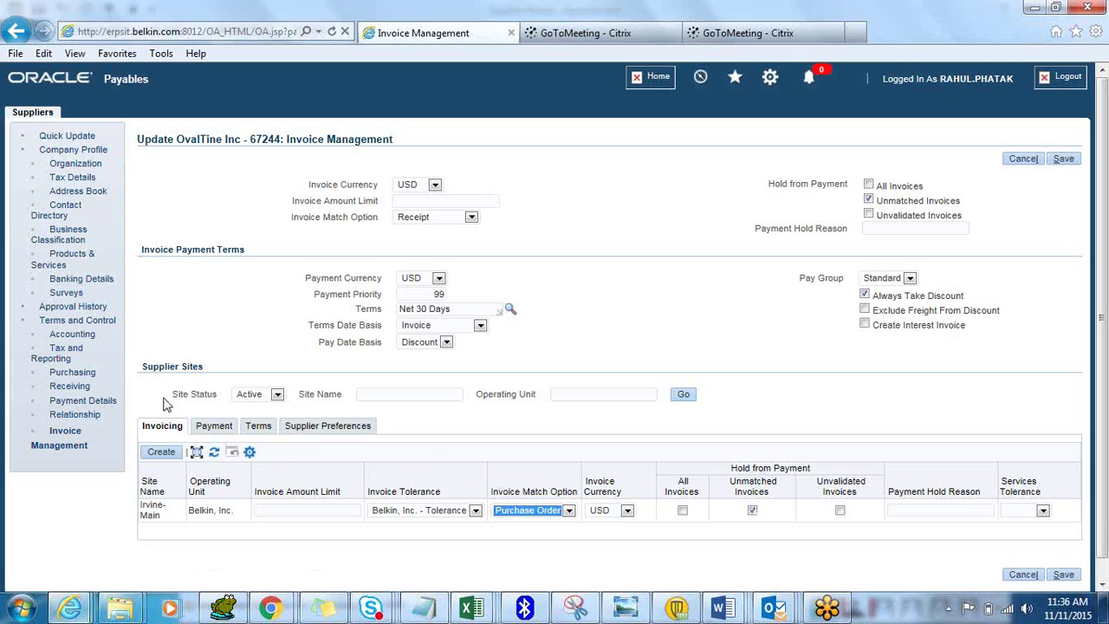
Give the site payment priority 1, keep USD as payment currency, and save
left_click(214, 428)
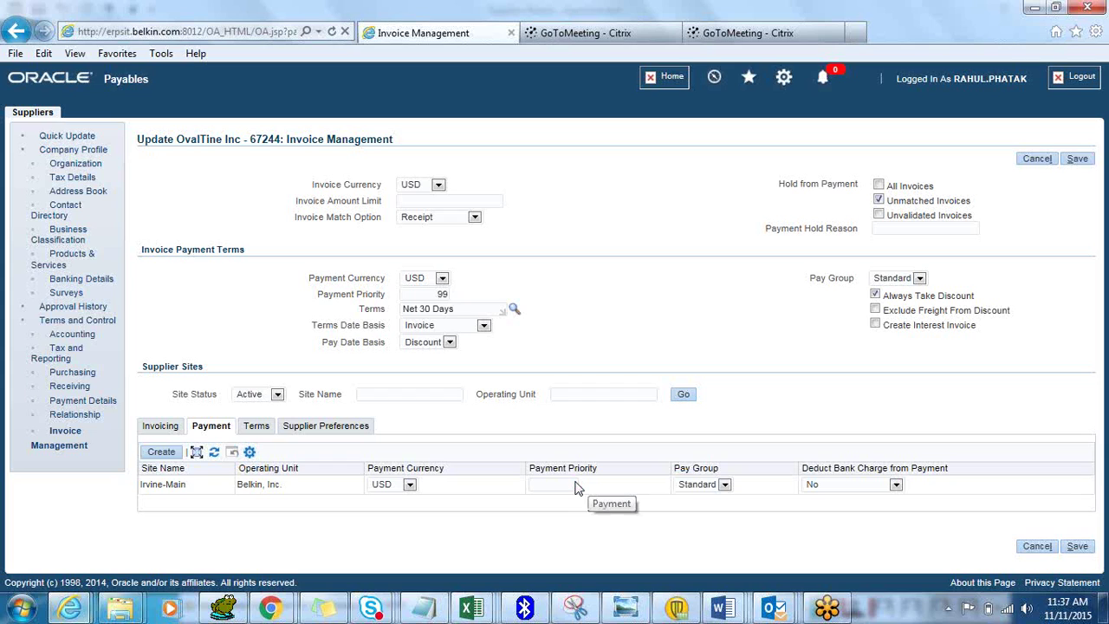
left_click(576, 485)
type("1")
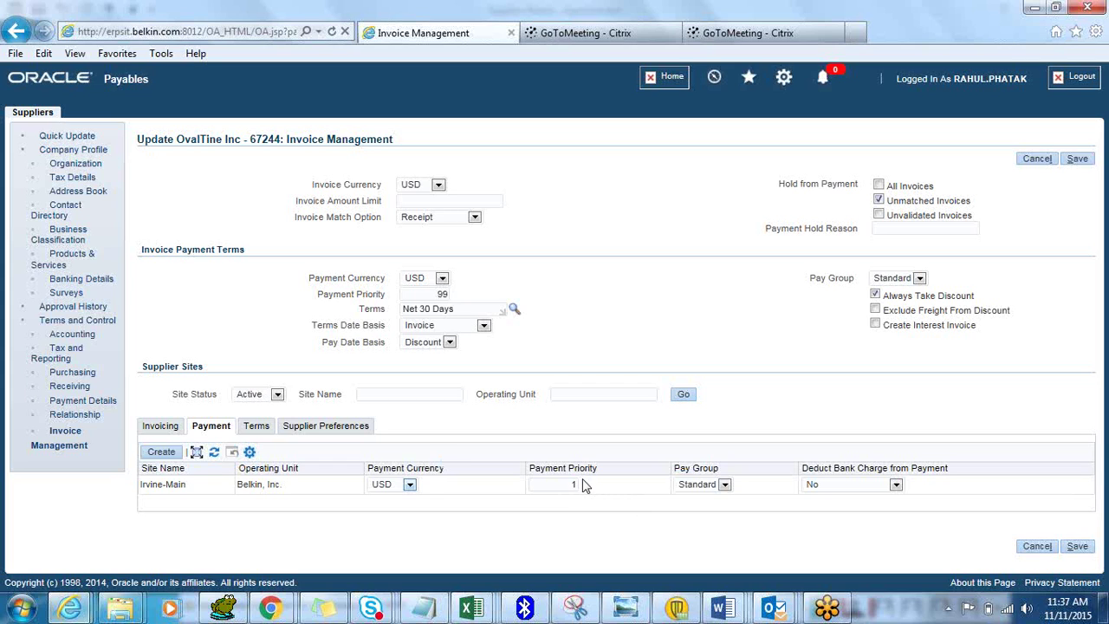
left_click(409, 485)
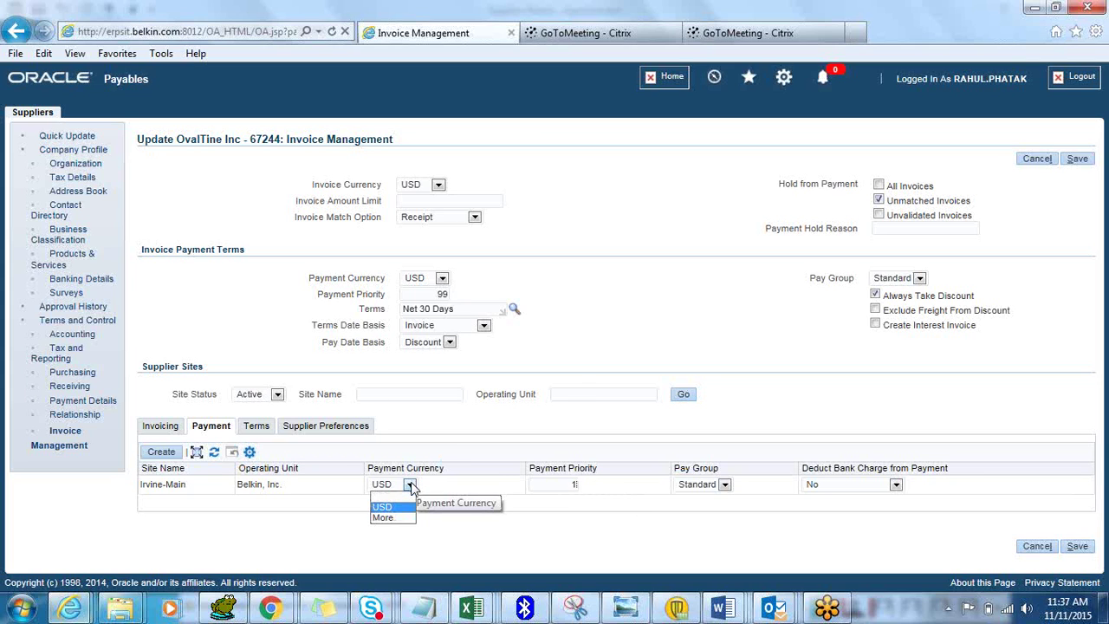
left_click(413, 488)
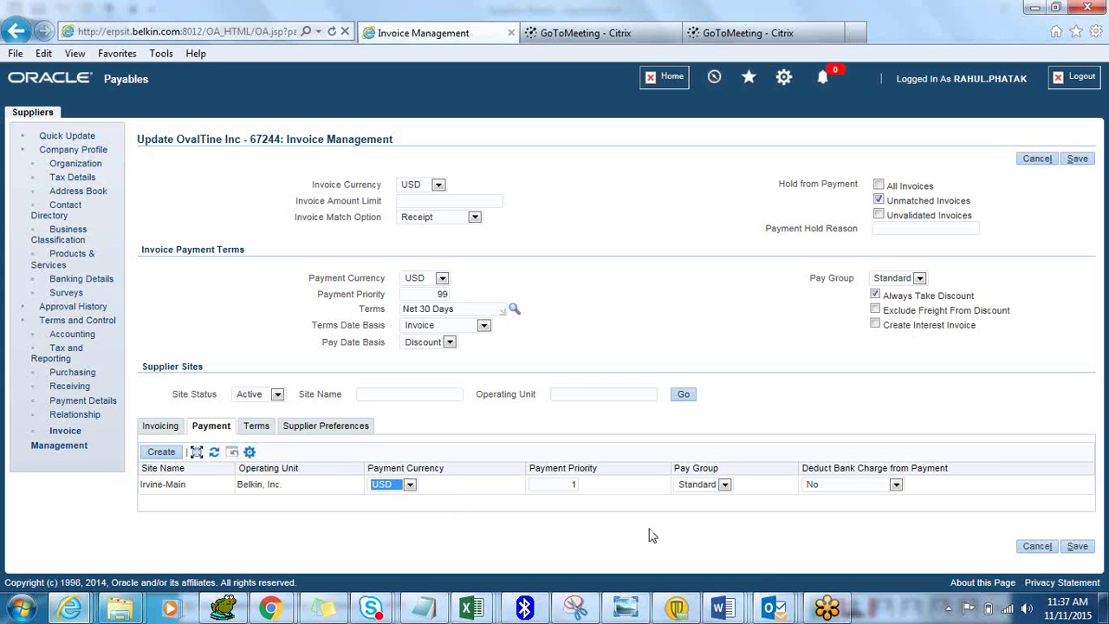
left_click(1079, 546)
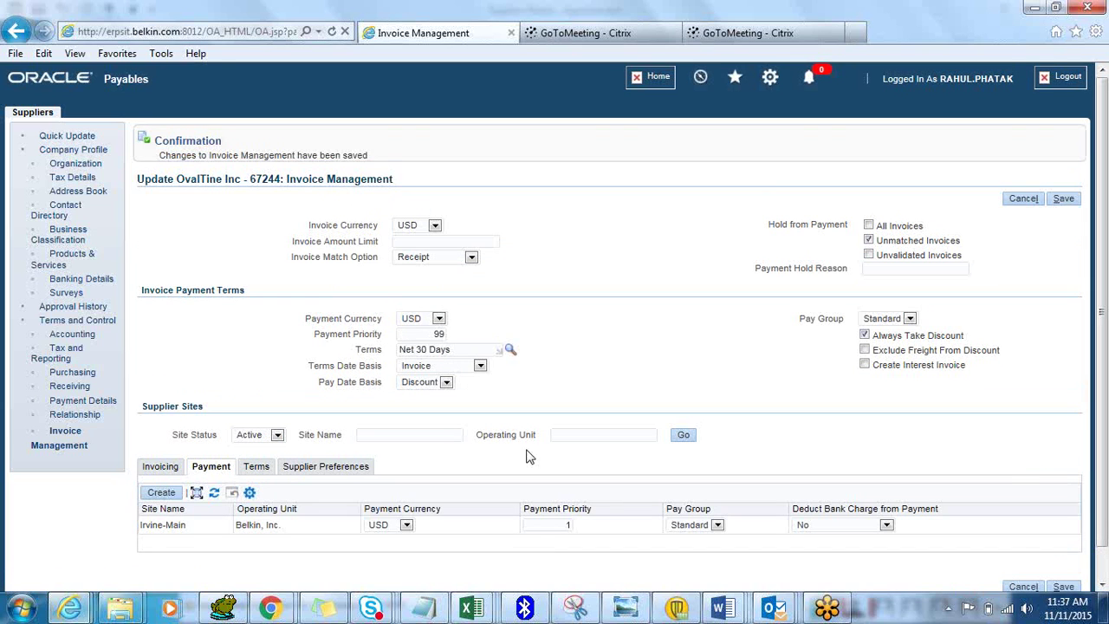
left_click(257, 467)
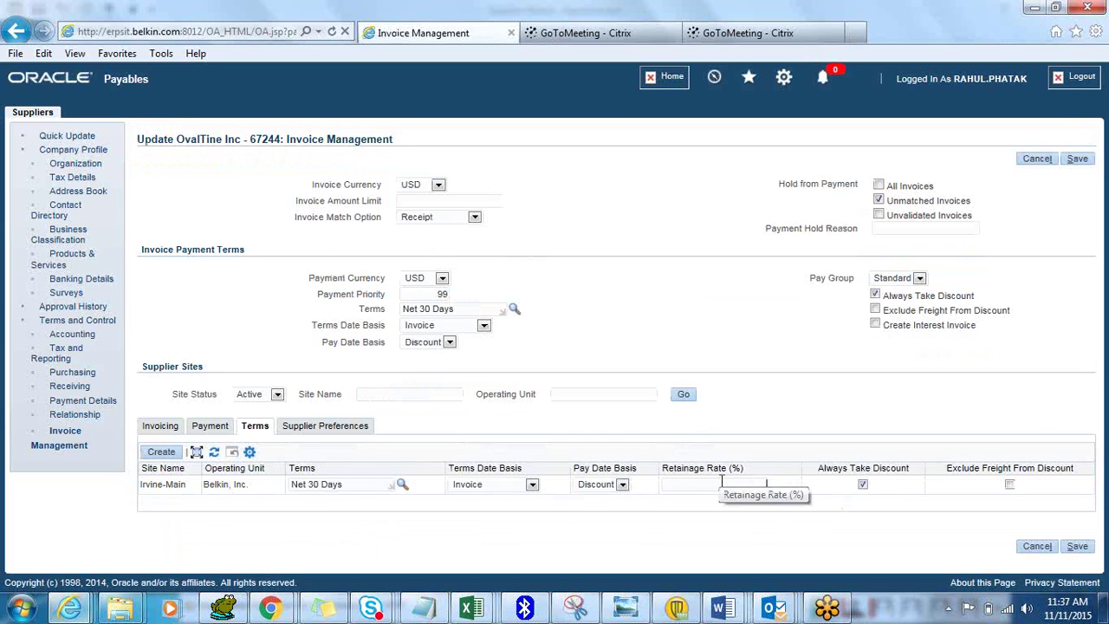
Search all payment terms with % and select Net 60 Days for Irvine-Main
left_click(402, 485)
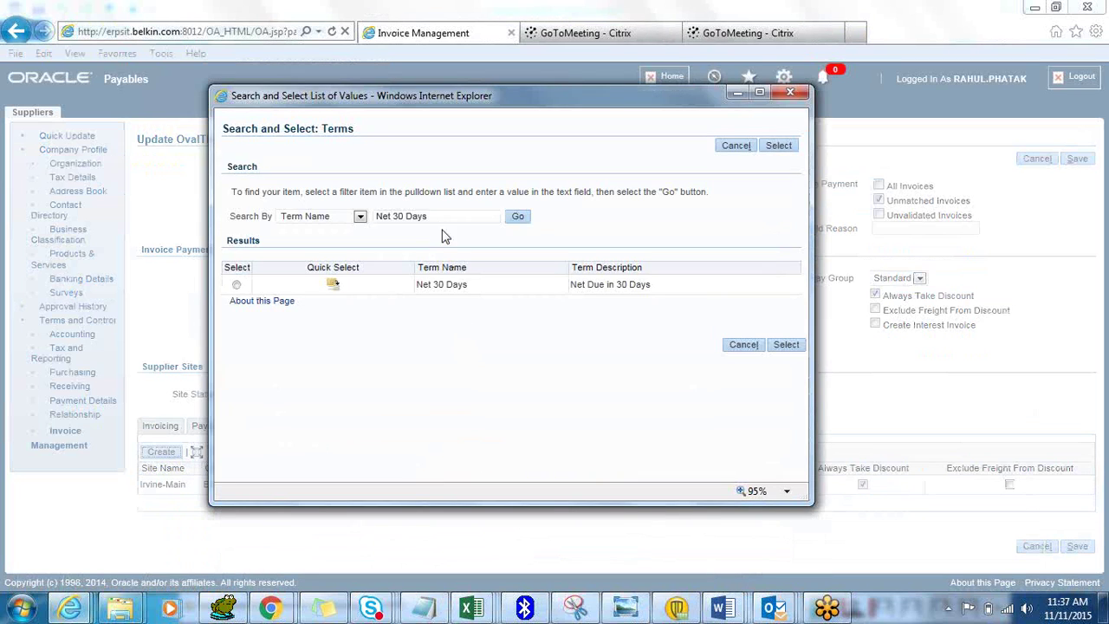
left_click_drag(432, 216, 384, 206)
type("%")
left_click(517, 216)
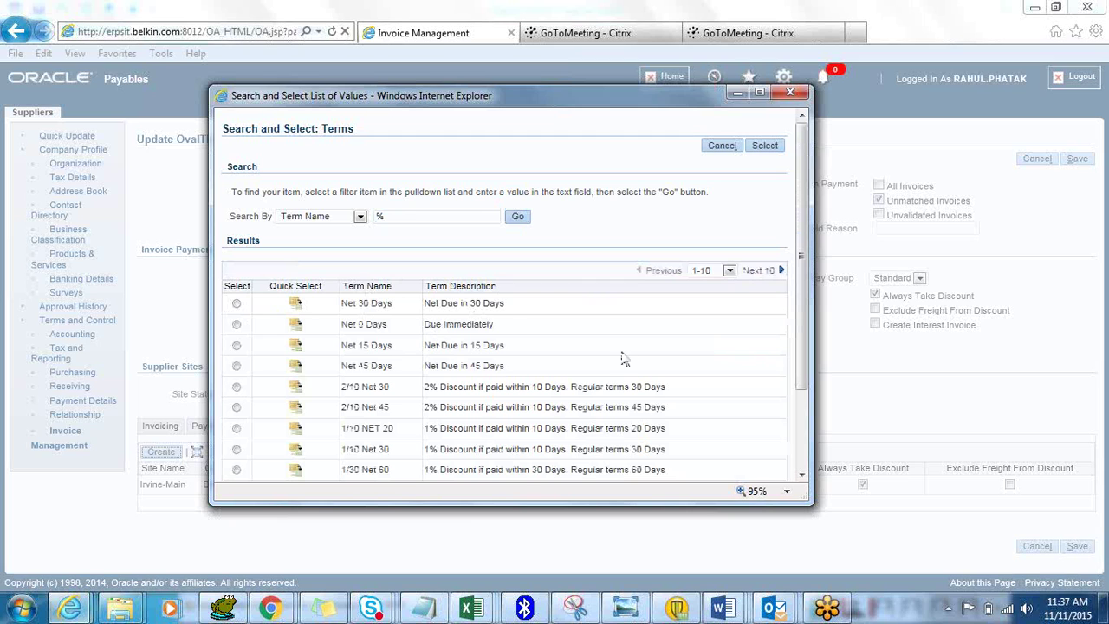
left_click_drag(803, 337, 804, 406)
left_click(759, 423)
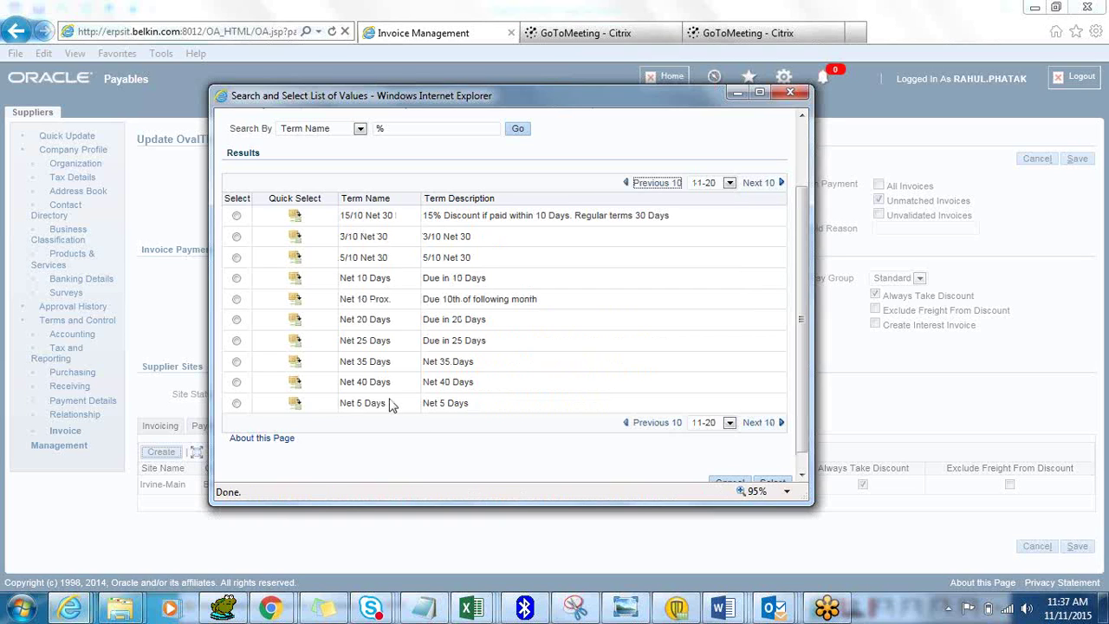
left_click(757, 424)
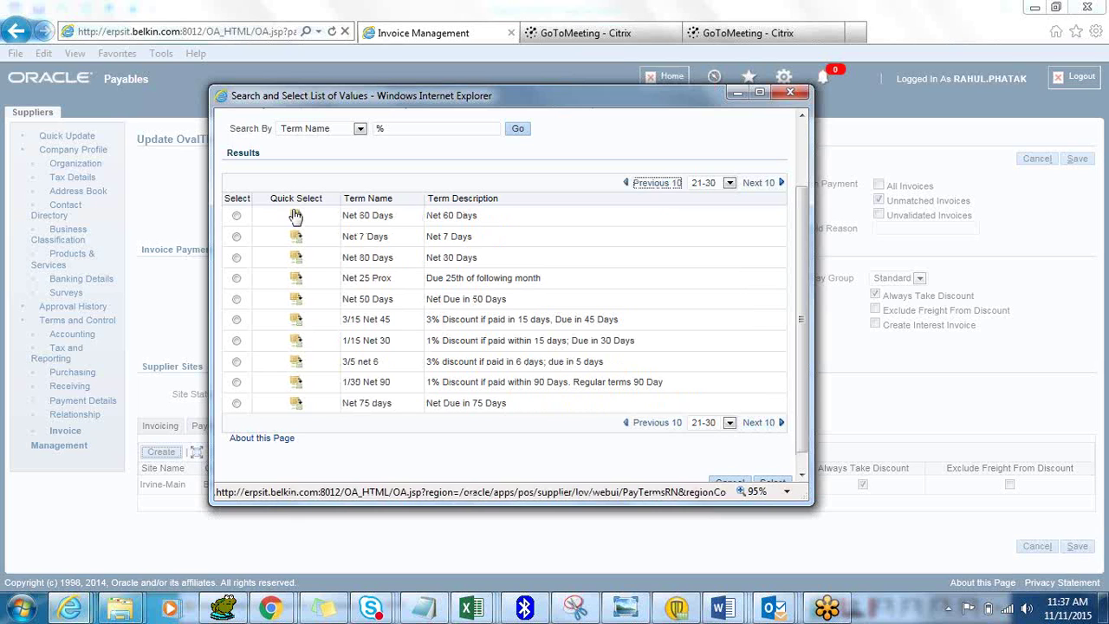
left_click(295, 216)
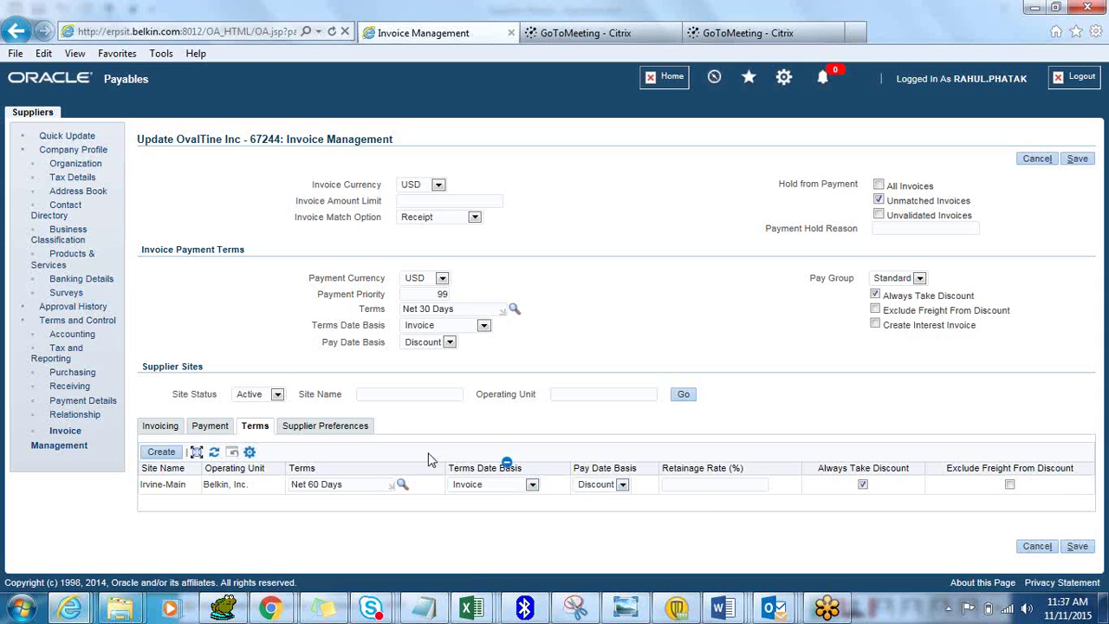
Save the Invoice Management changes and return to the Suppliers search page
left_click(322, 426)
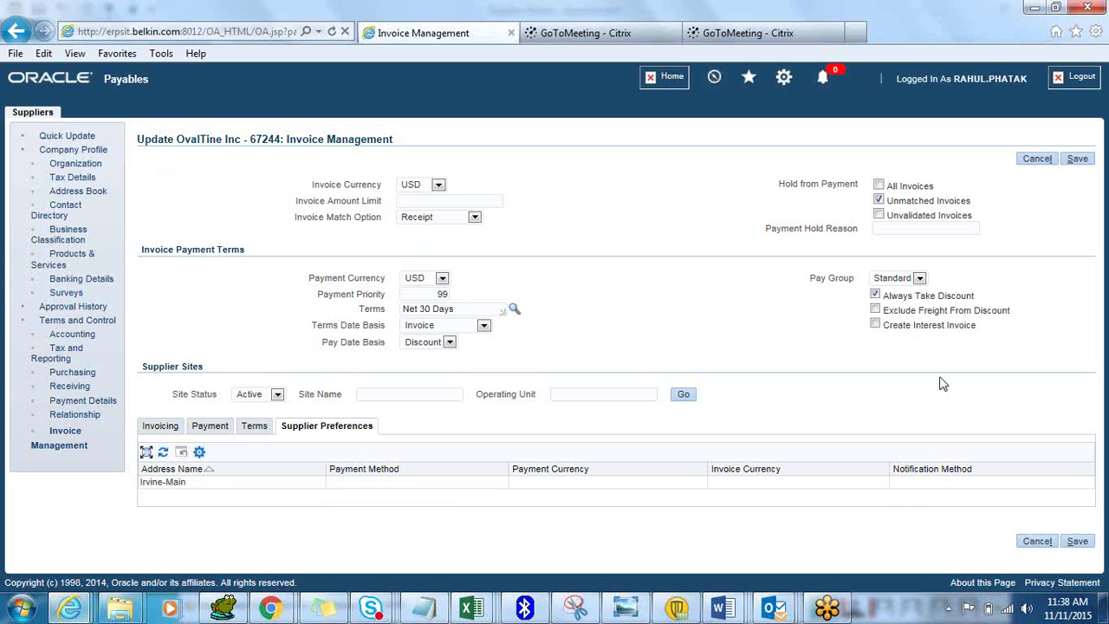
left_click(1077, 541)
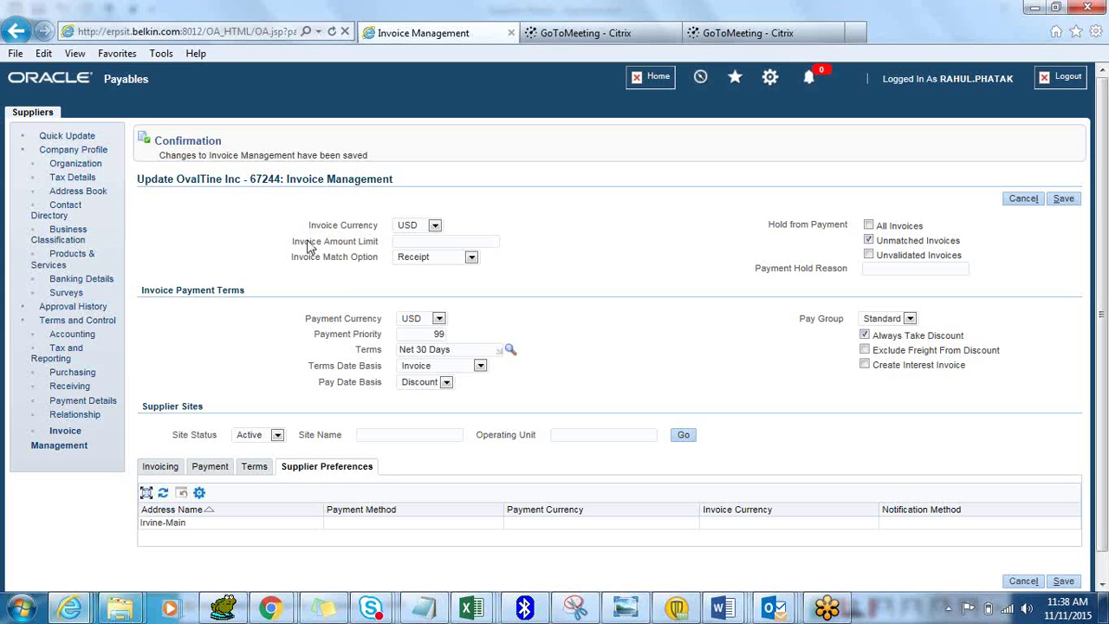
left_click(33, 114)
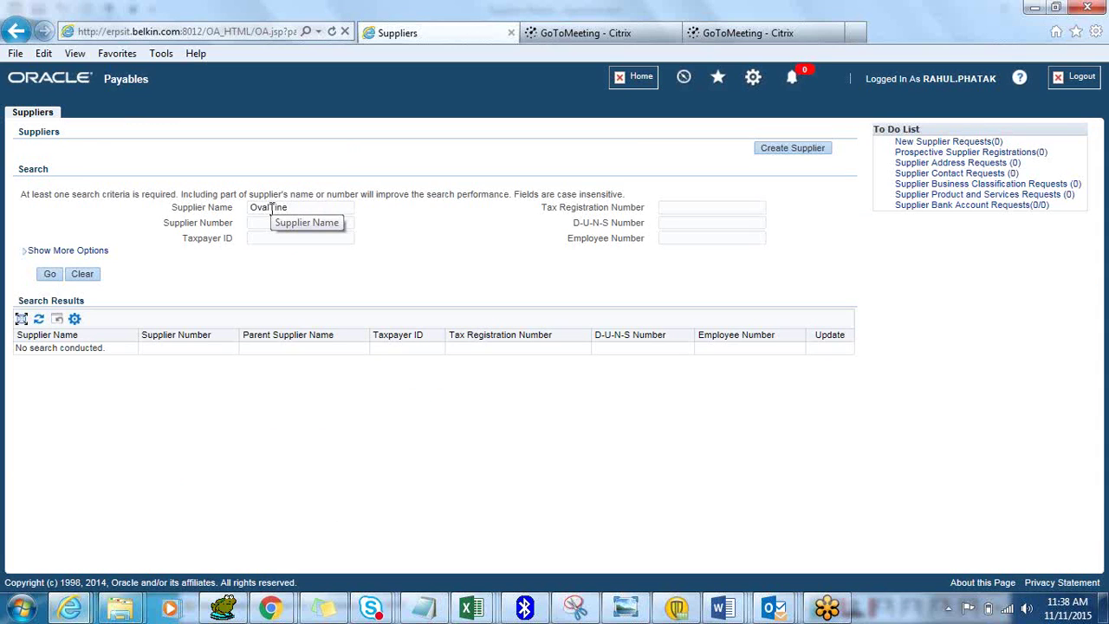
Open OvalTine Inc's record and review its Organization, Address Book and Purchasing pages
left_click(49, 275)
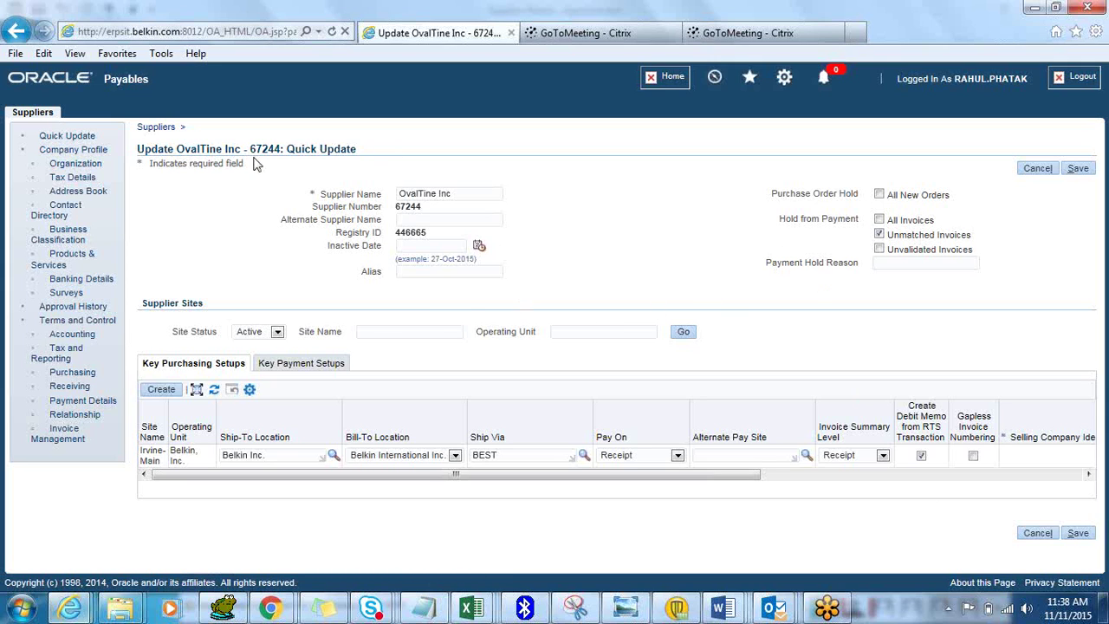
left_click(86, 166)
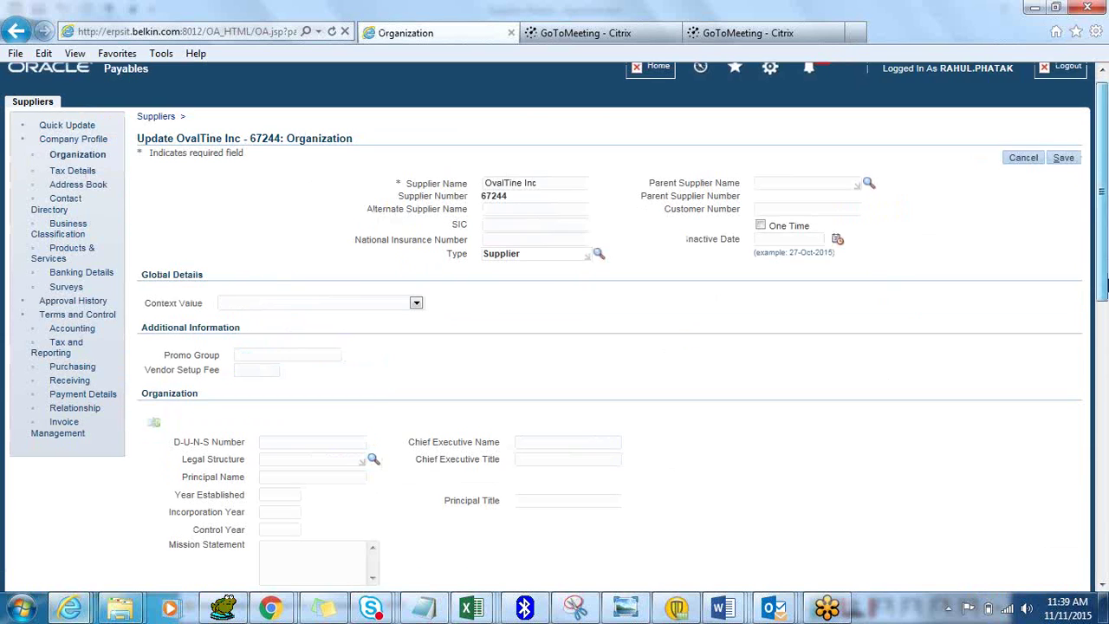
left_click_drag(1104, 281, 1106, 250)
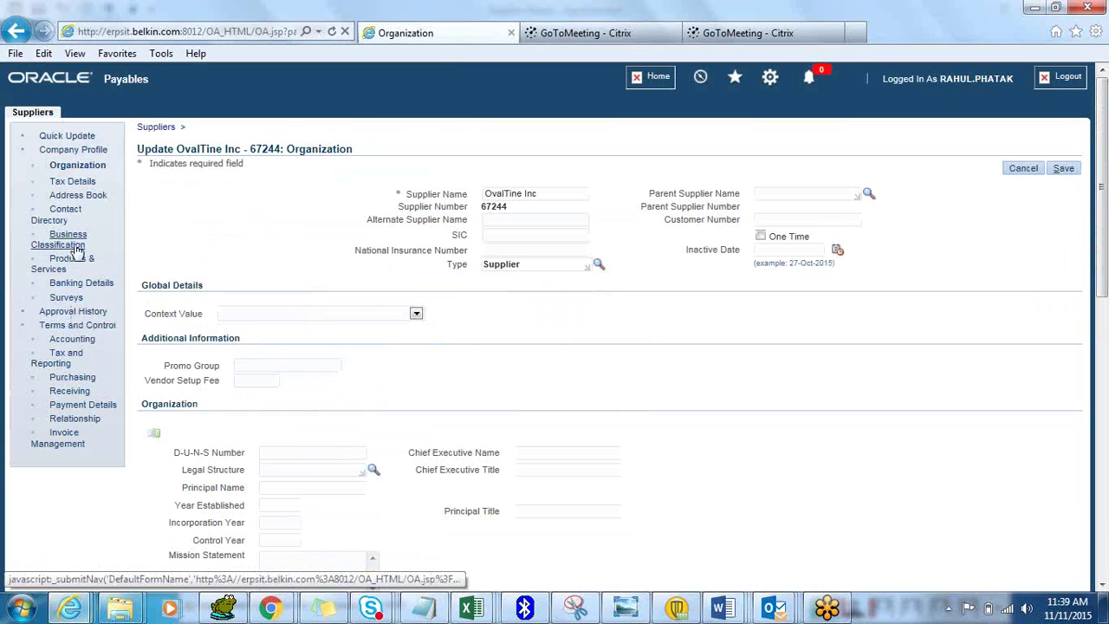
left_click(76, 195)
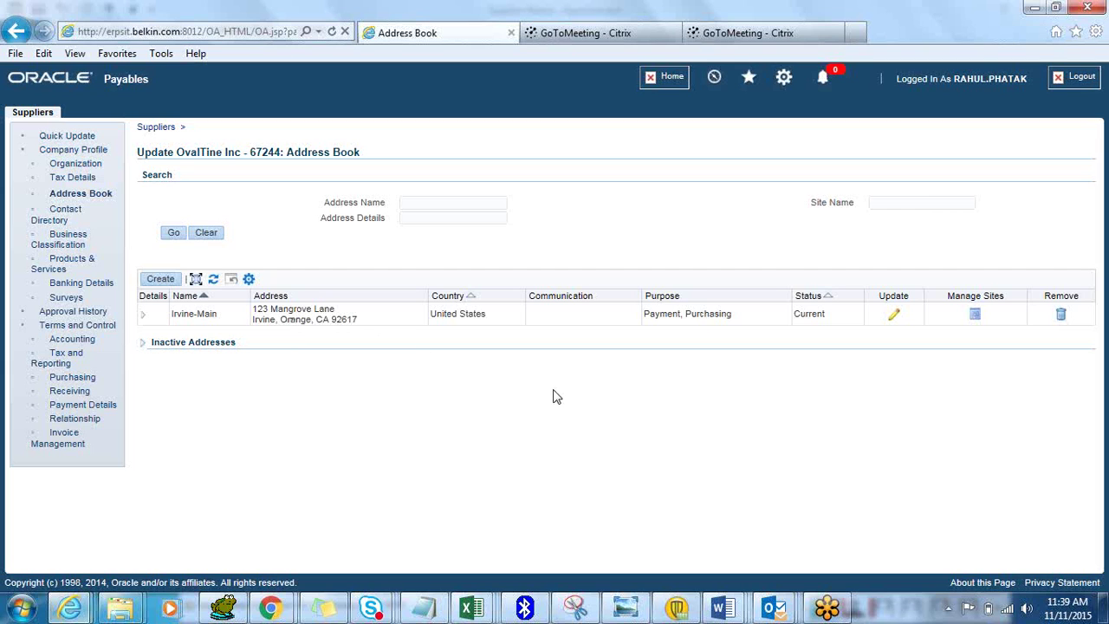
left_click(73, 377)
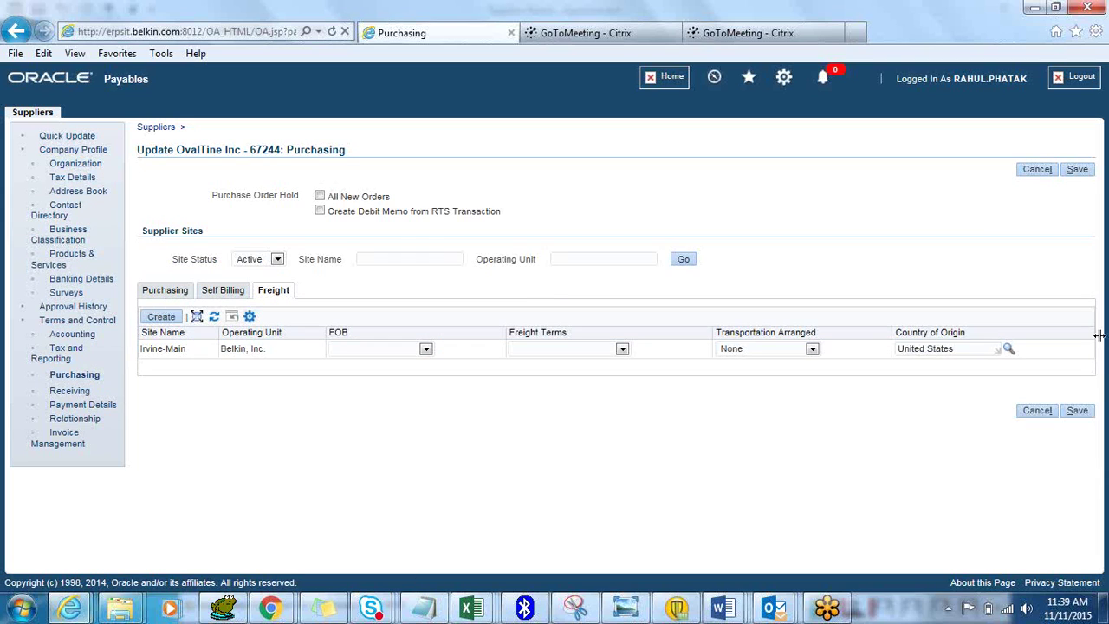
Cancel OvalTine's purchasing page and open ARCADYAN TECHNOLOGY CORPORATION for updating
left_click(1037, 169)
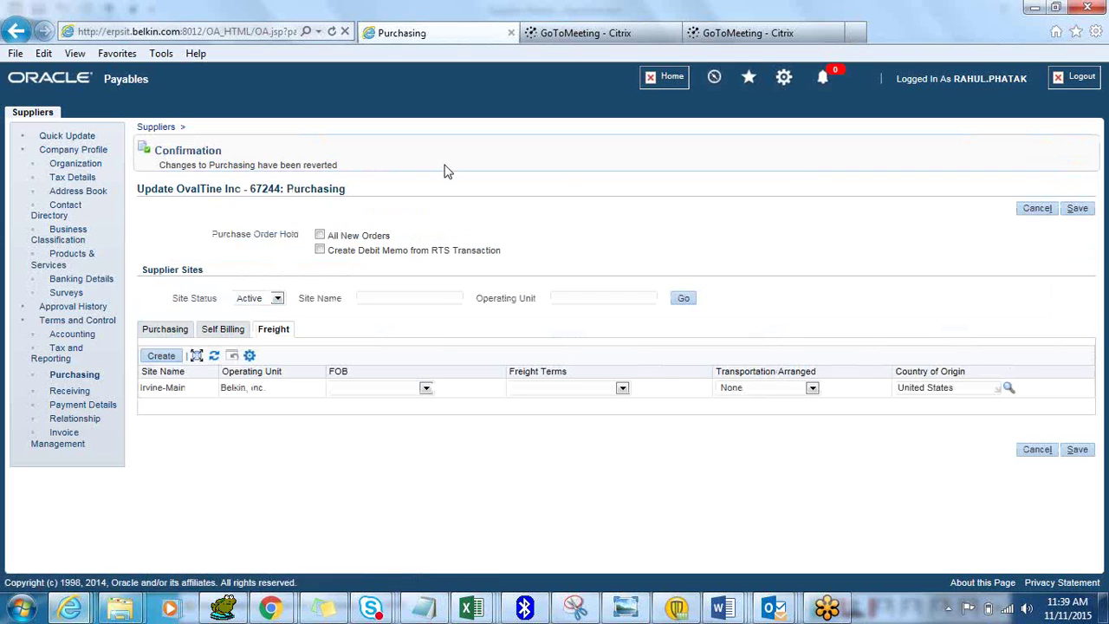
left_click(165, 130)
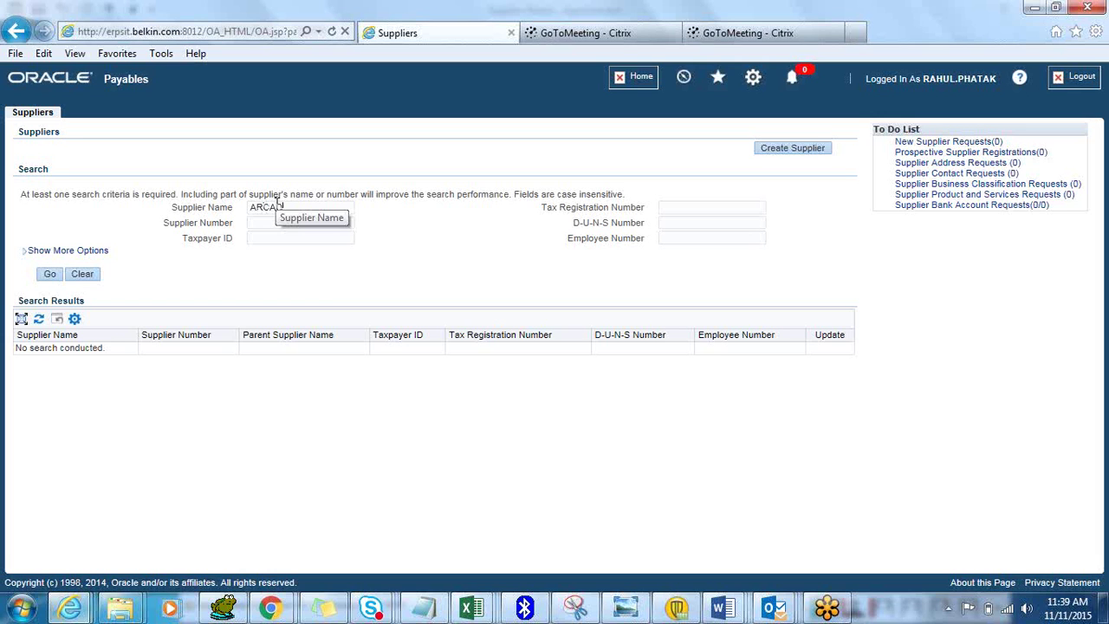
left_click(50, 274)
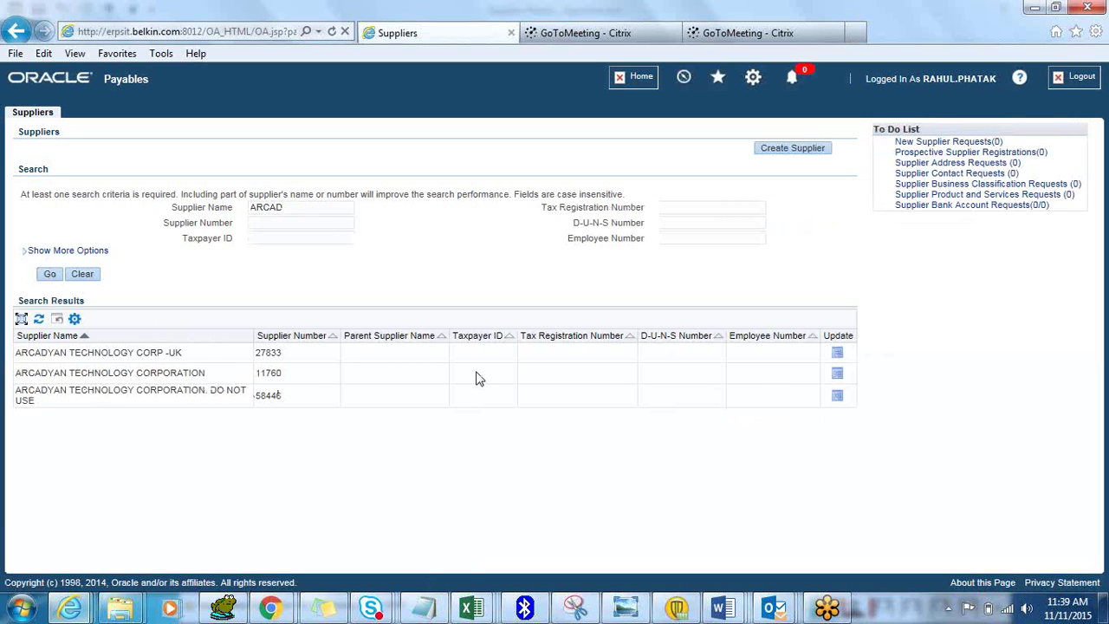
left_click(837, 379)
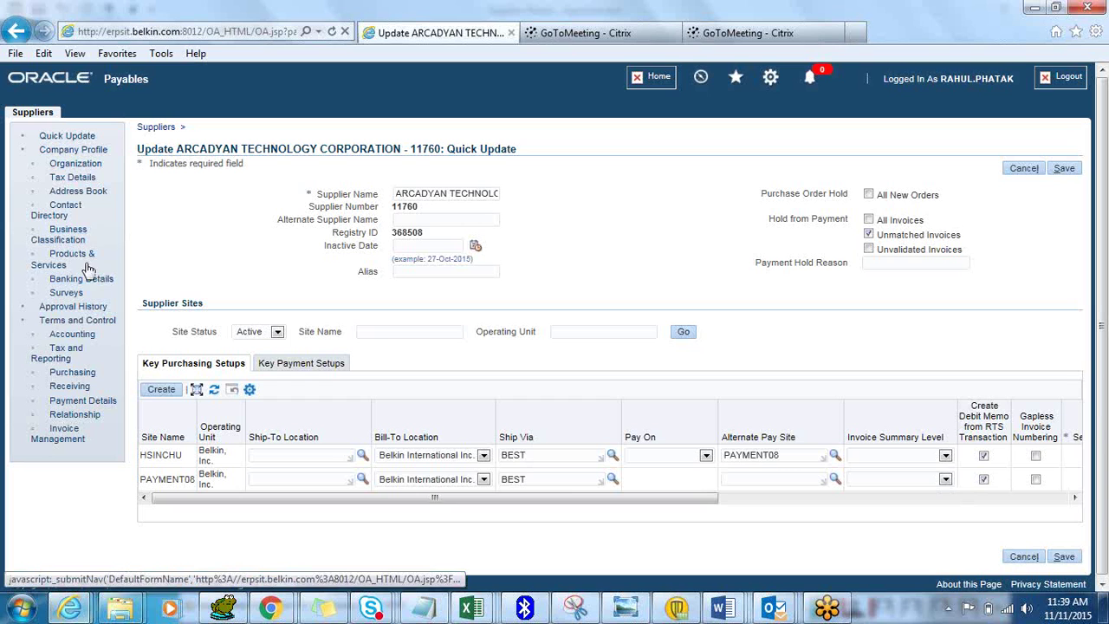
Set HSINCHU's freight terms to TBD, leaving FOB as ORIGIN, and save
left_click(71, 376)
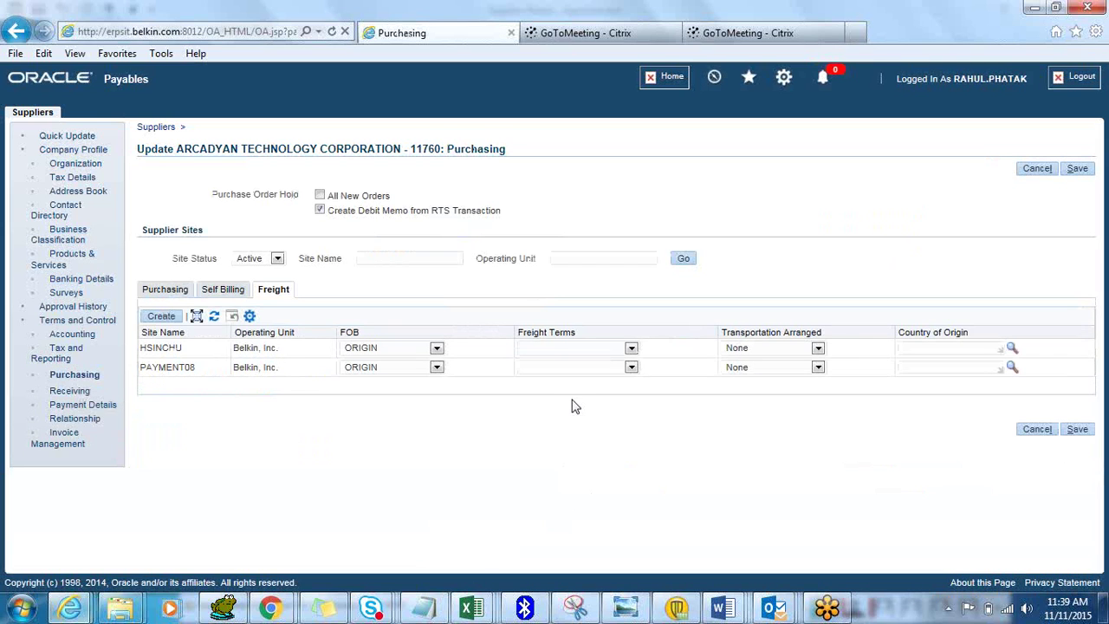
left_click(436, 349)
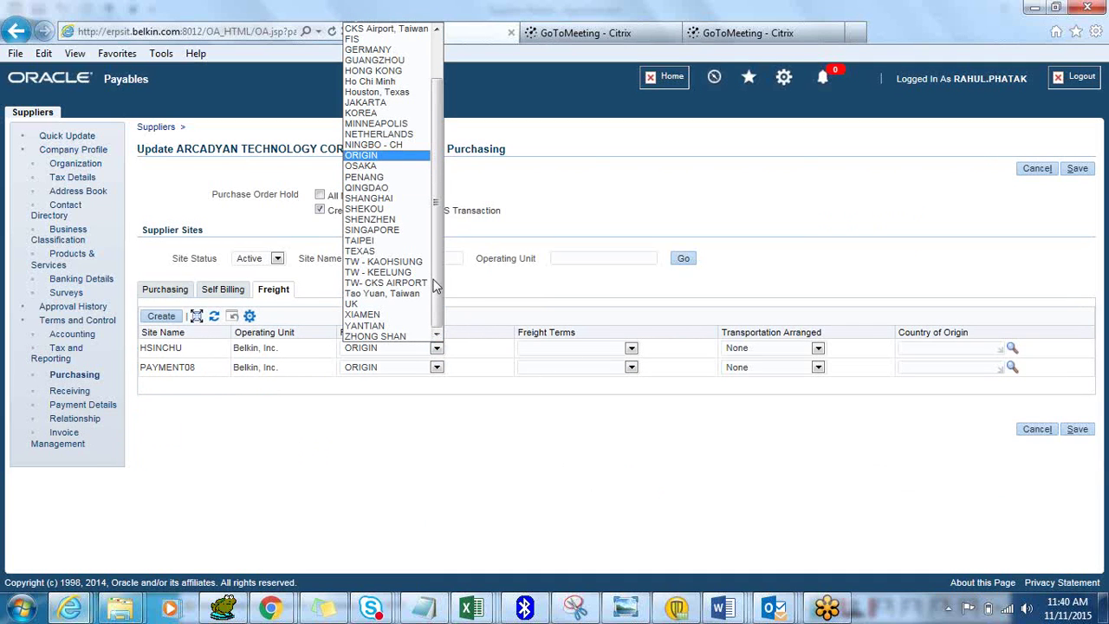
left_click_drag(440, 292, 449, 183)
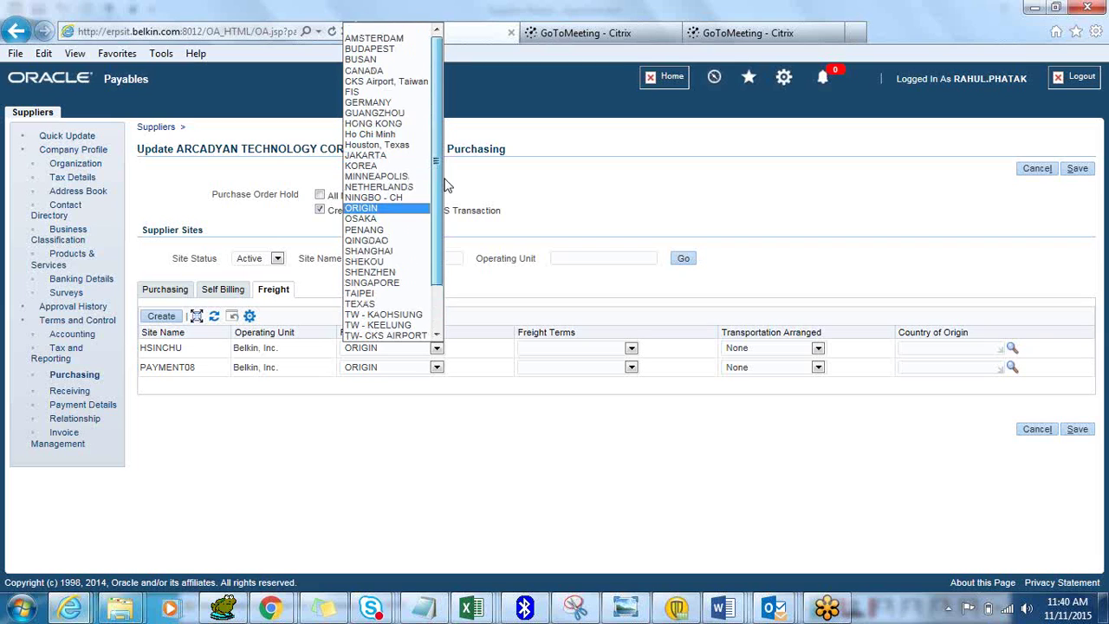
left_click(467, 489)
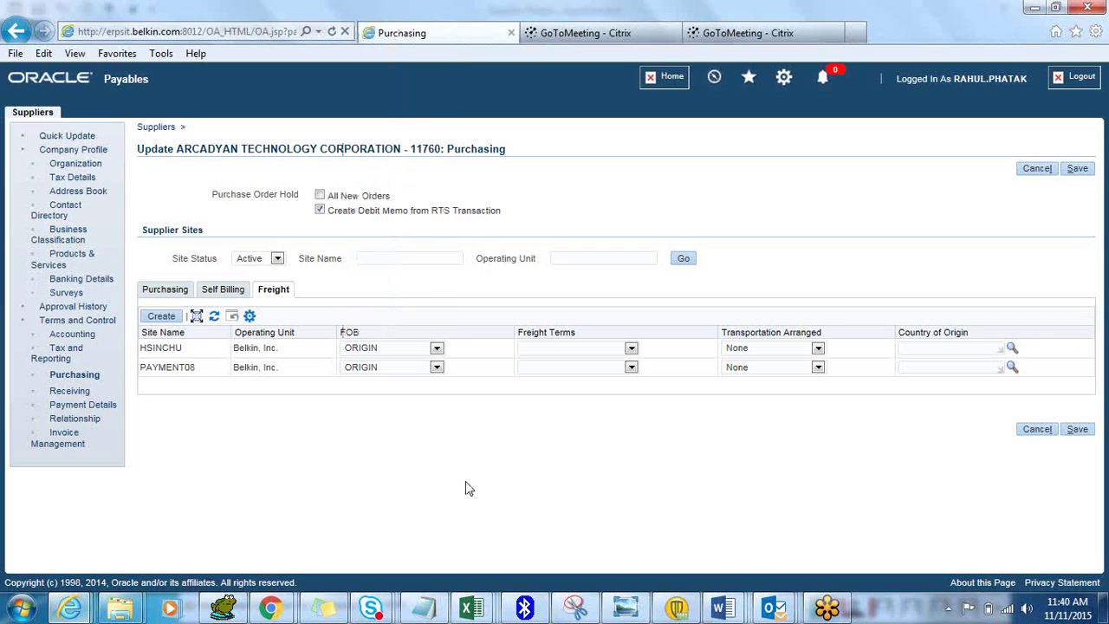
left_click(631, 347)
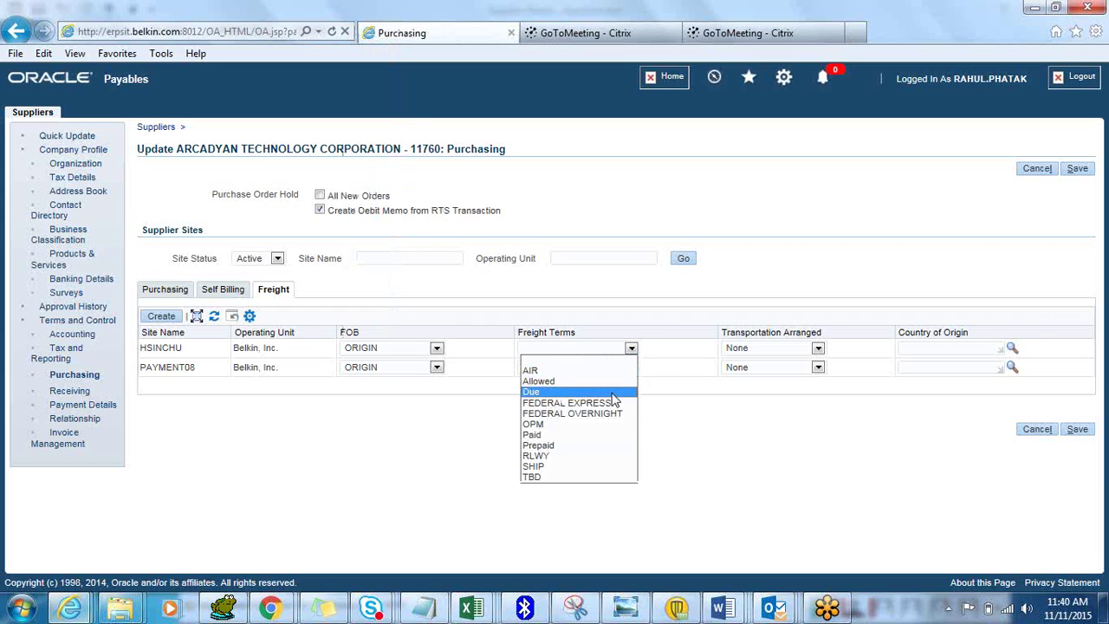
left_click(591, 478)
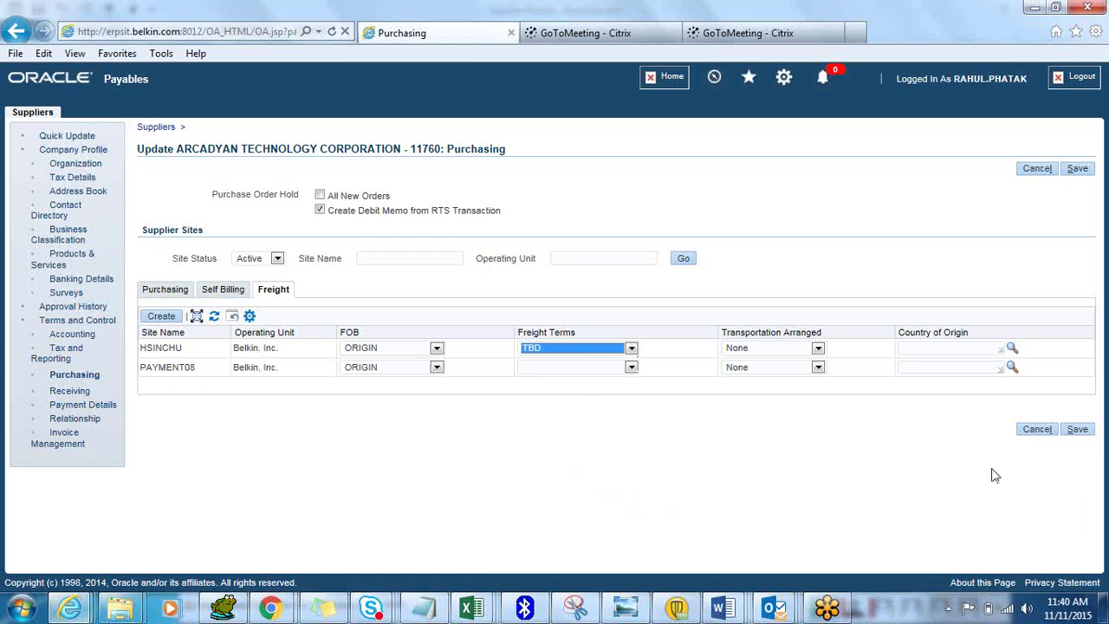
left_click(1080, 431)
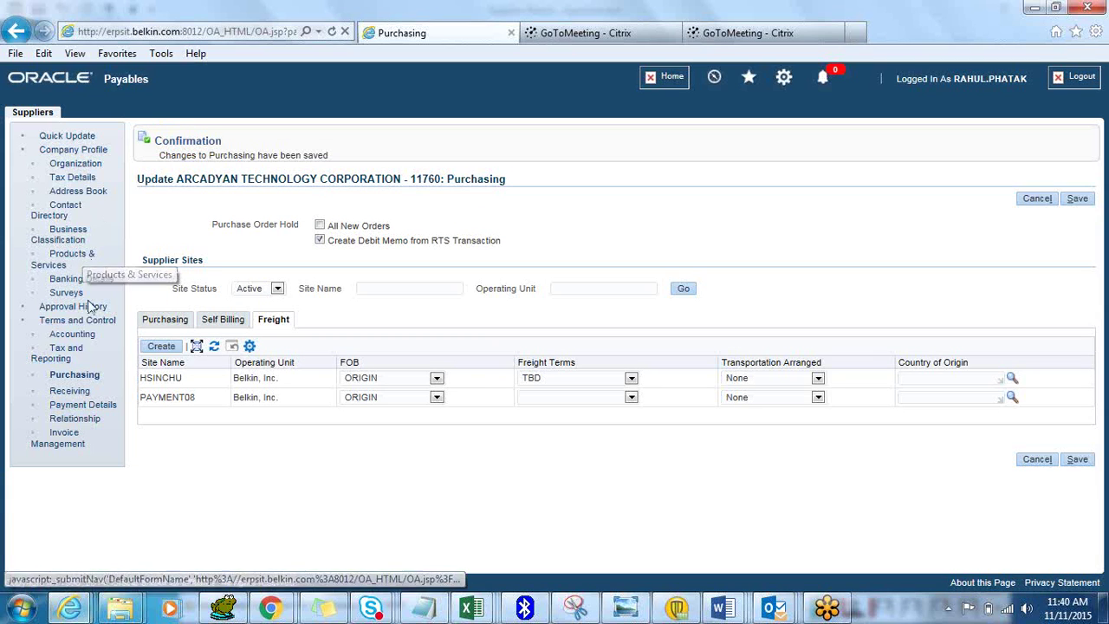
Set ARCADYAN's match approval level to 4-Way and save the receiving settings
left_click(69, 390)
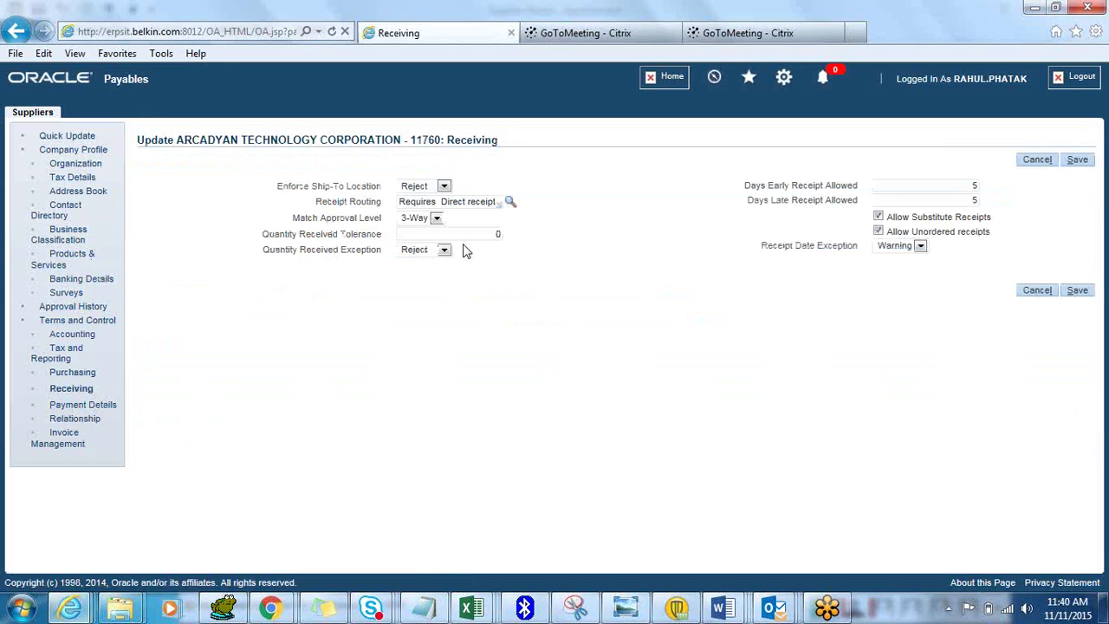
left_click_drag(444, 201, 483, 213)
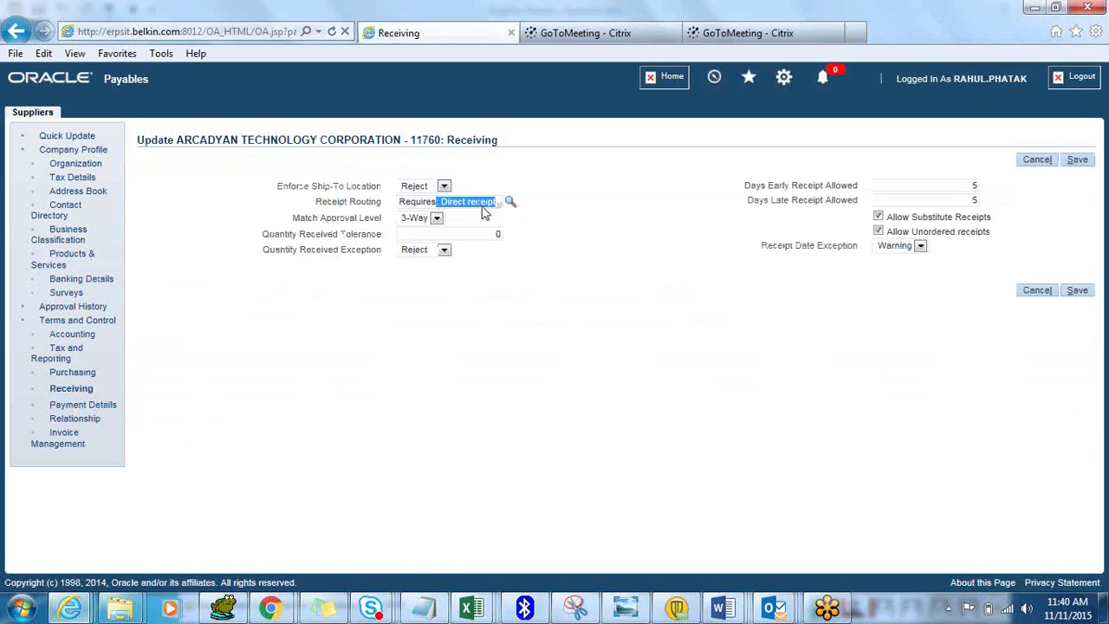
left_click(436, 218)
left_click(428, 264)
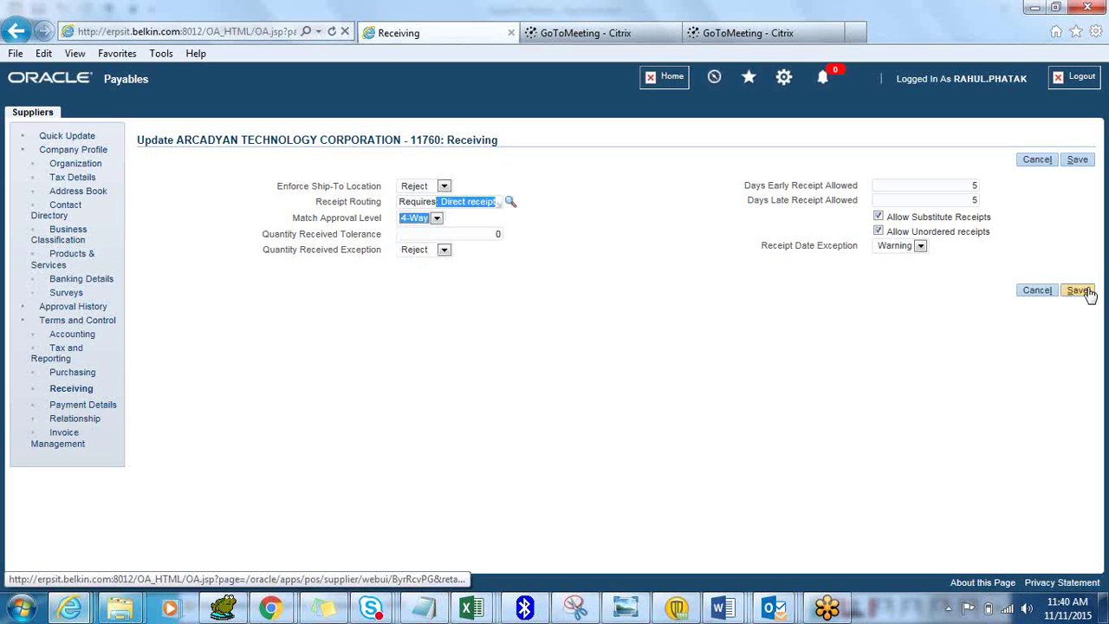
left_click(1076, 290)
Revert the match approval level to 3-Way and save again
left_click(437, 278)
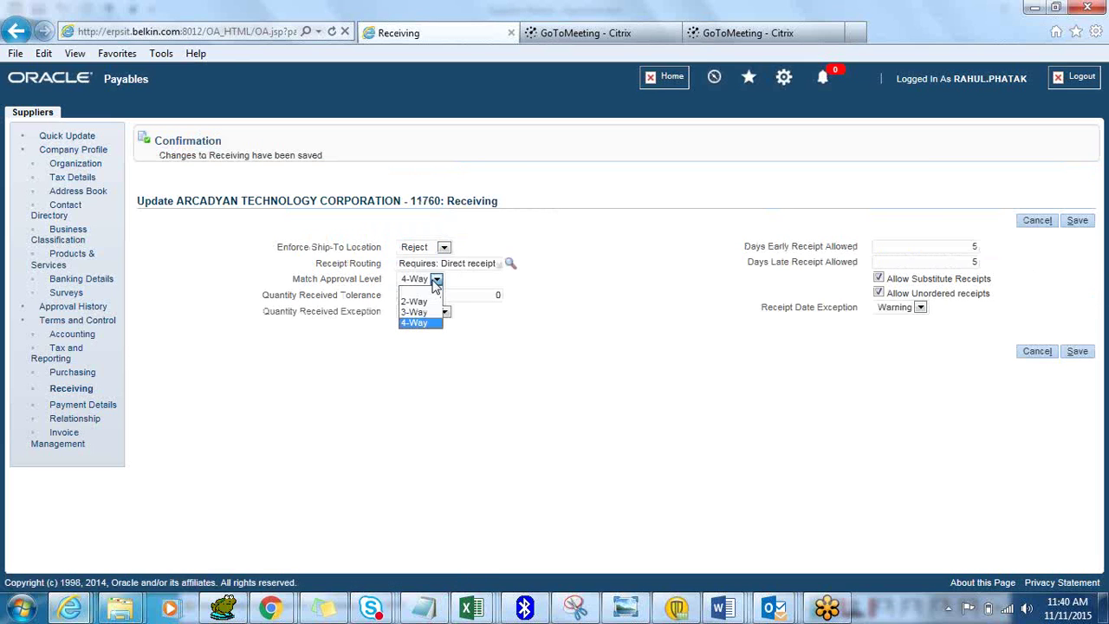
left_click(421, 311)
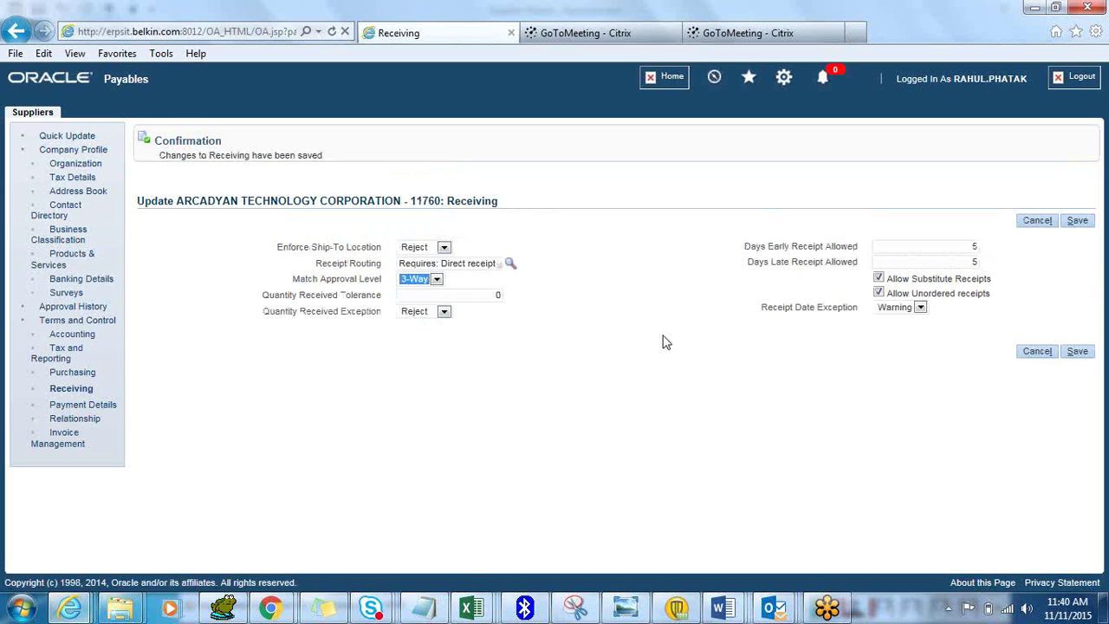
left_click(1080, 352)
Start a new supplier from the Suppliers tab, then cancel it unfilled
left_click(38, 114)
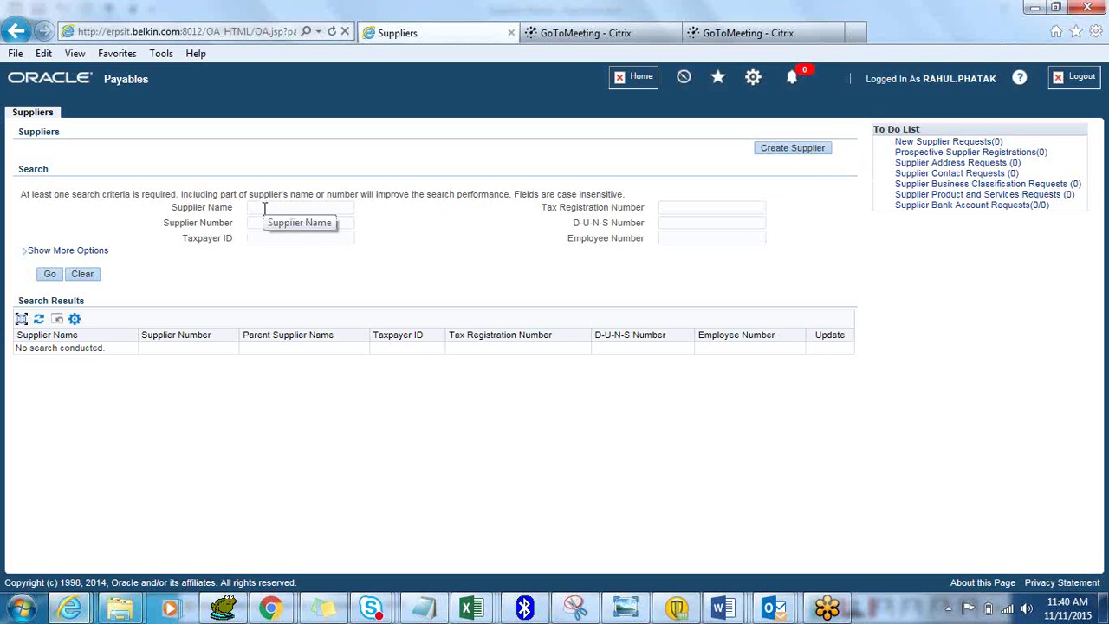
left_click(770, 153)
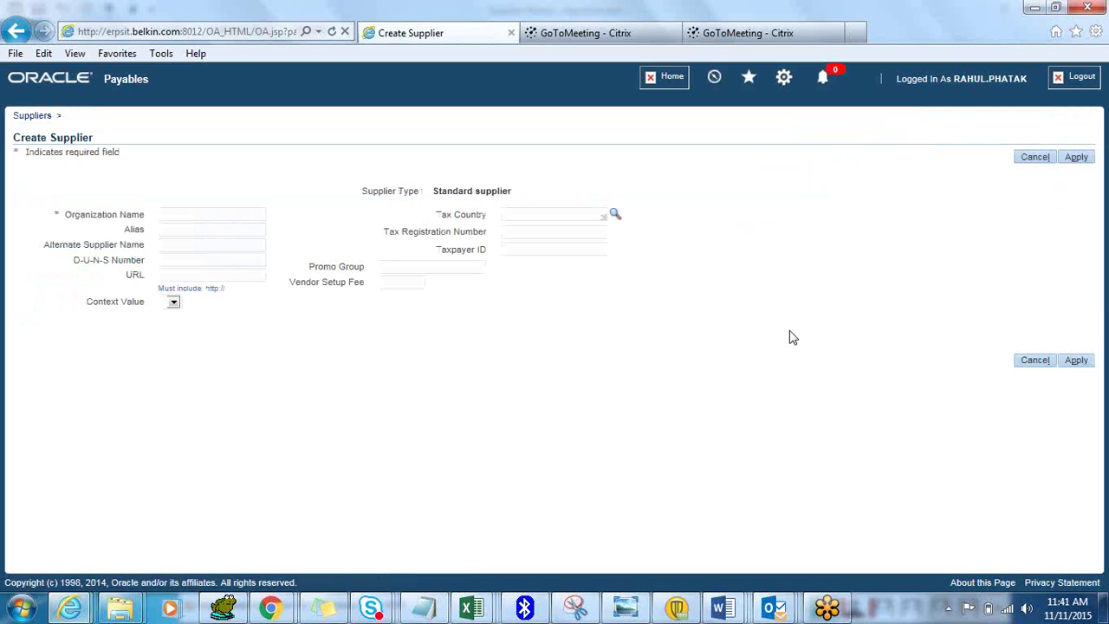
left_click(1029, 159)
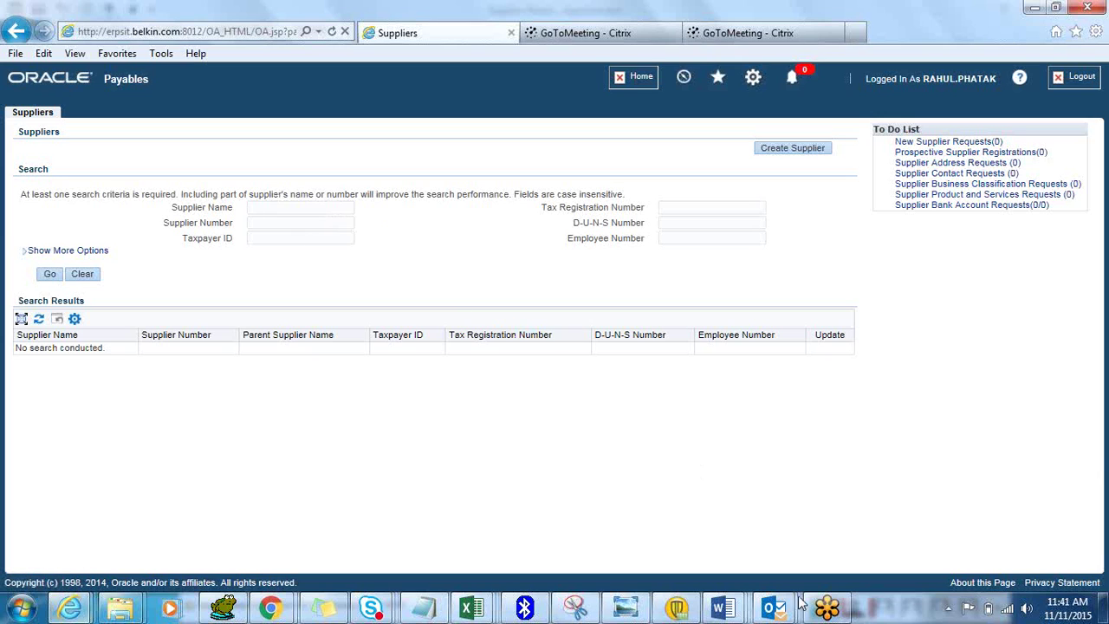
left_click(825, 612)
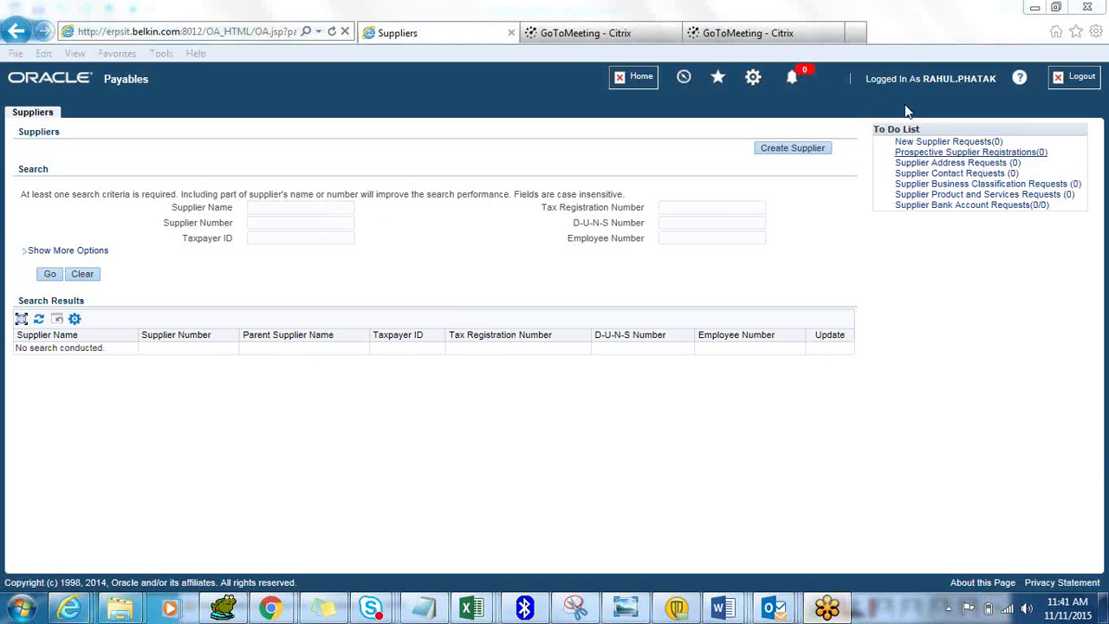